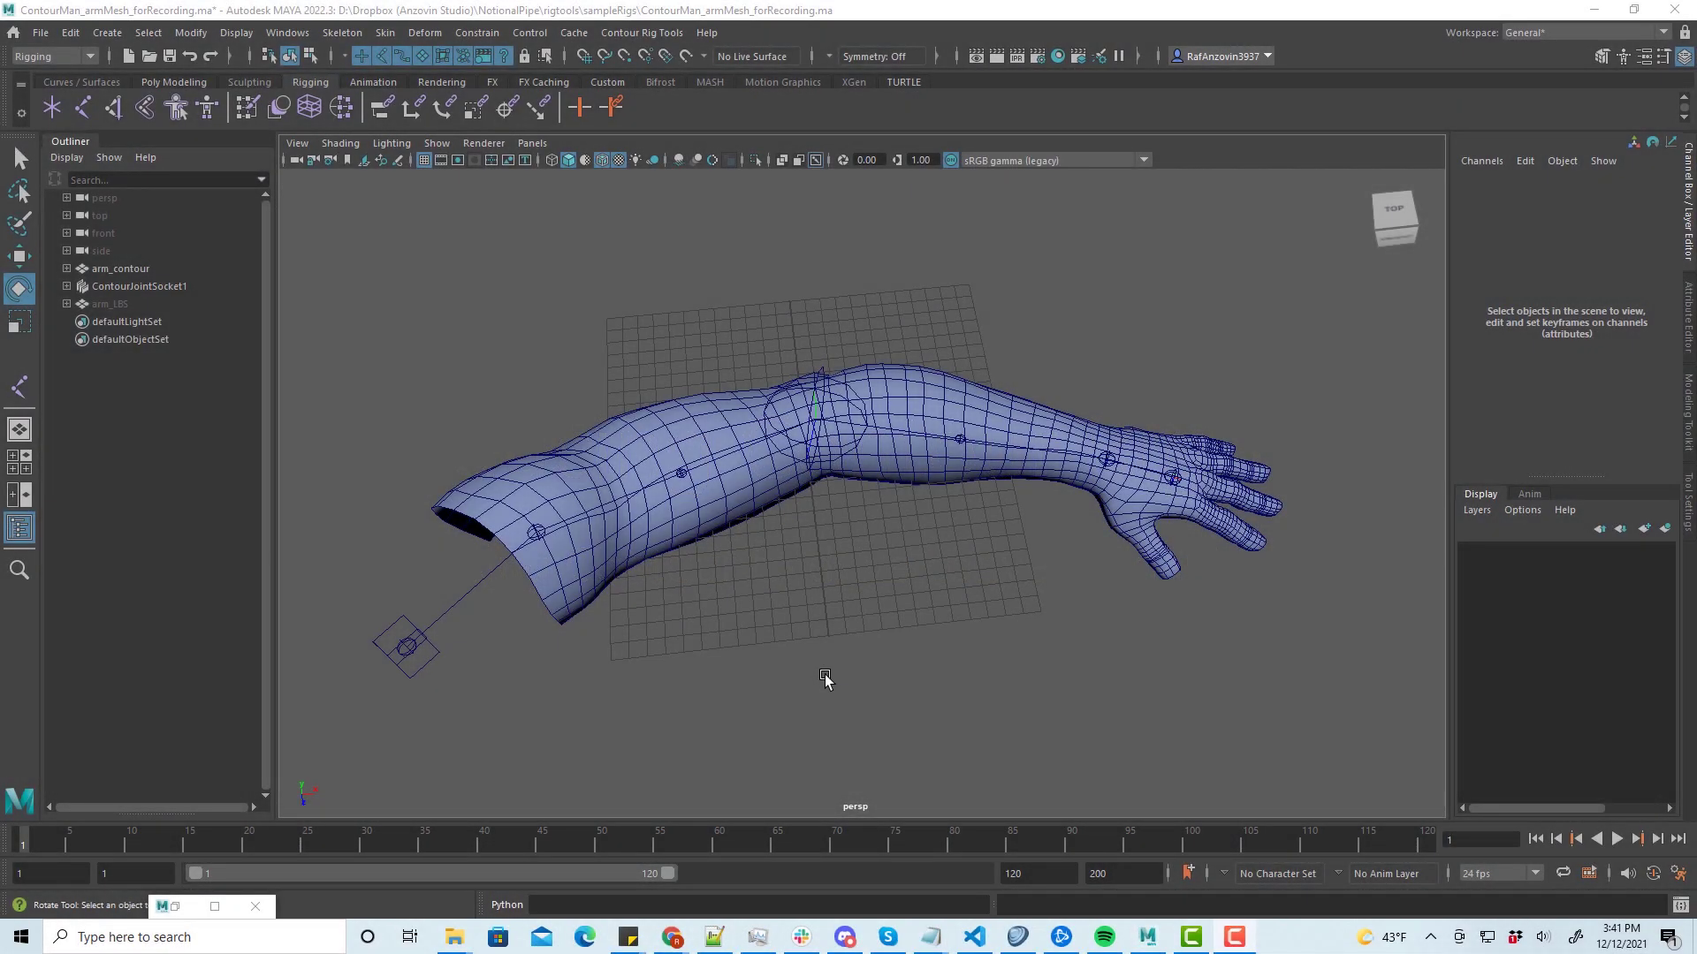
- Stretch the upper-arm bone ContourBone2 to about 1.2 to test the arm's deformation
left_click_drag(824, 675, 838, 652, "alt")
left_click(736, 455)
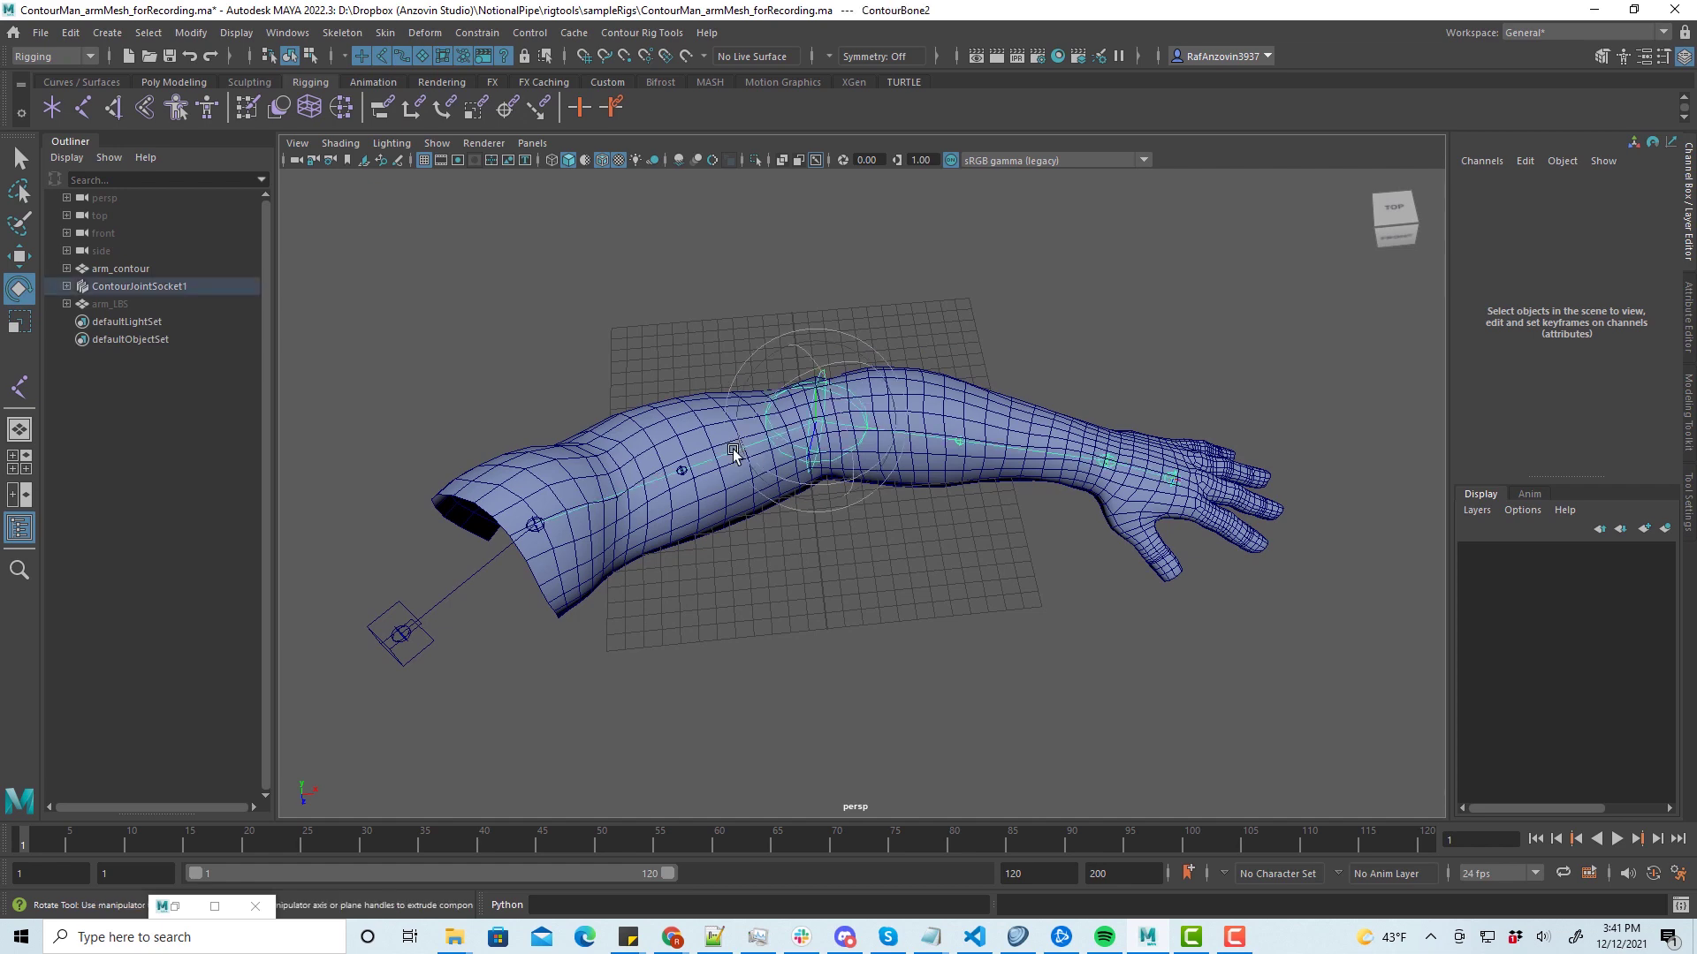
left_click(1572, 213)
mouse_move(1005, 320)
middle_mouse_down()
mouse_move(1025, 320)
mouse_move(1007, 319)
middle_mouse_up()
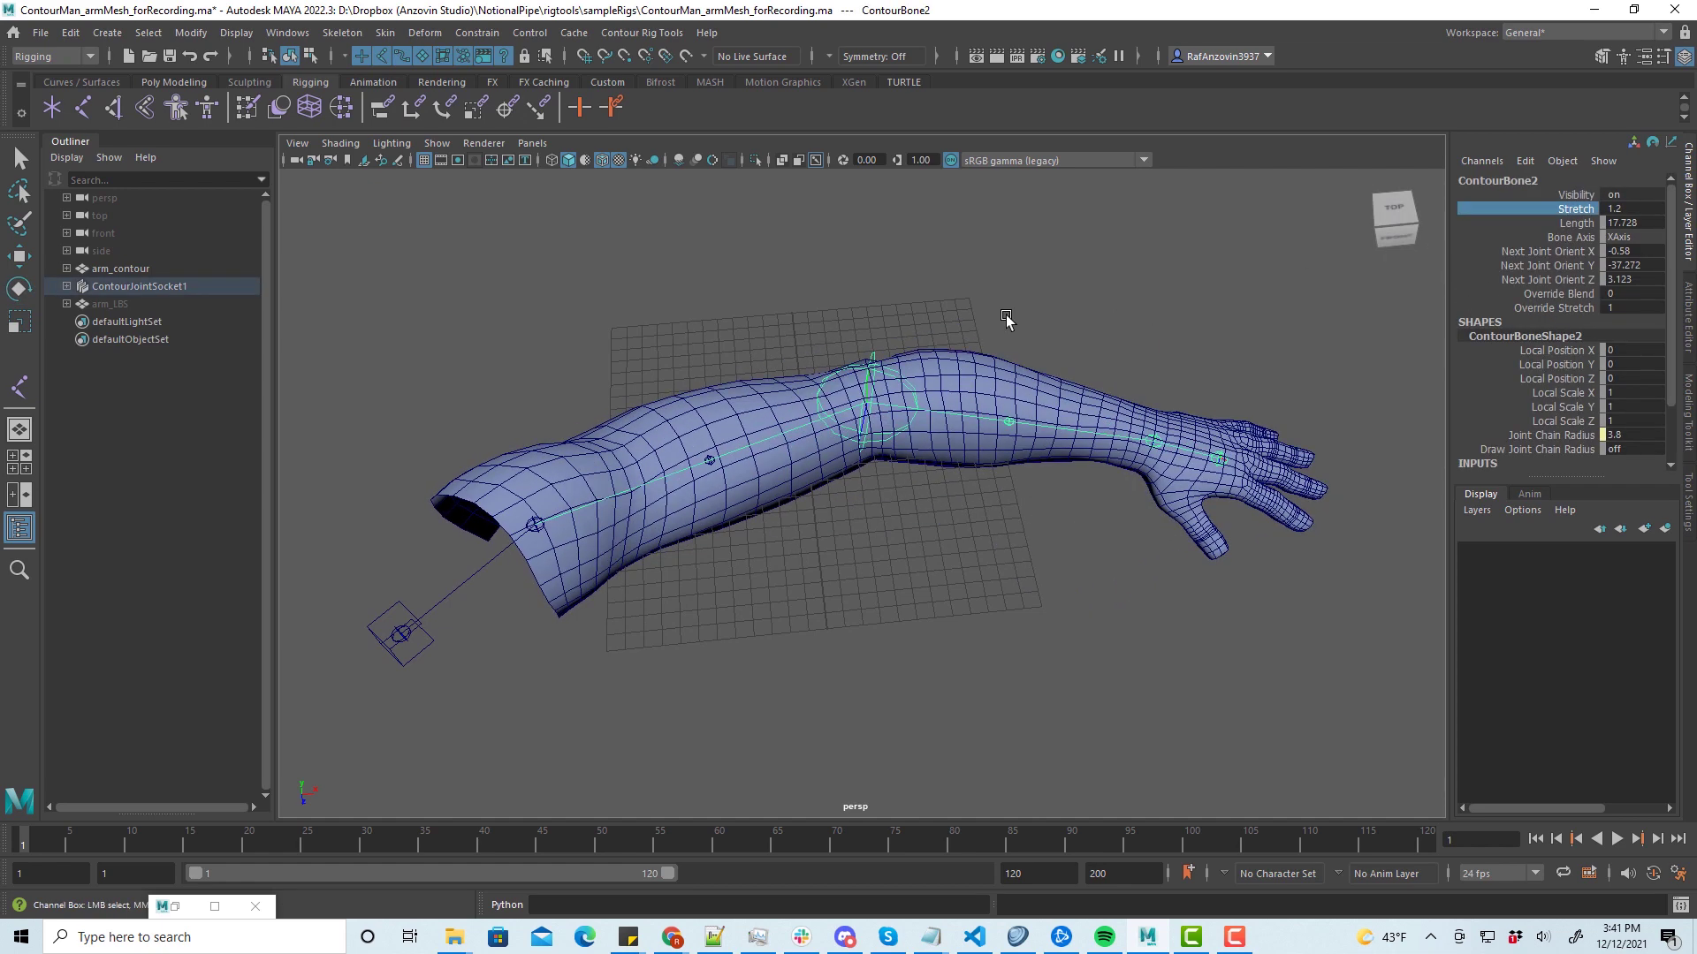
- Twist the shoulder joint ContourJoint2 about its X axis to test the deformation, and undo the rotation
left_click(531, 519)
mouse_move(554, 557)
left_mouse_down()
mouse_move(563, 534)
mouse_move(592, 618)
mouse_move(550, 557)
left_mouse_up()
left_click_drag(638, 314, 701, 257)
key("ctrl+z")
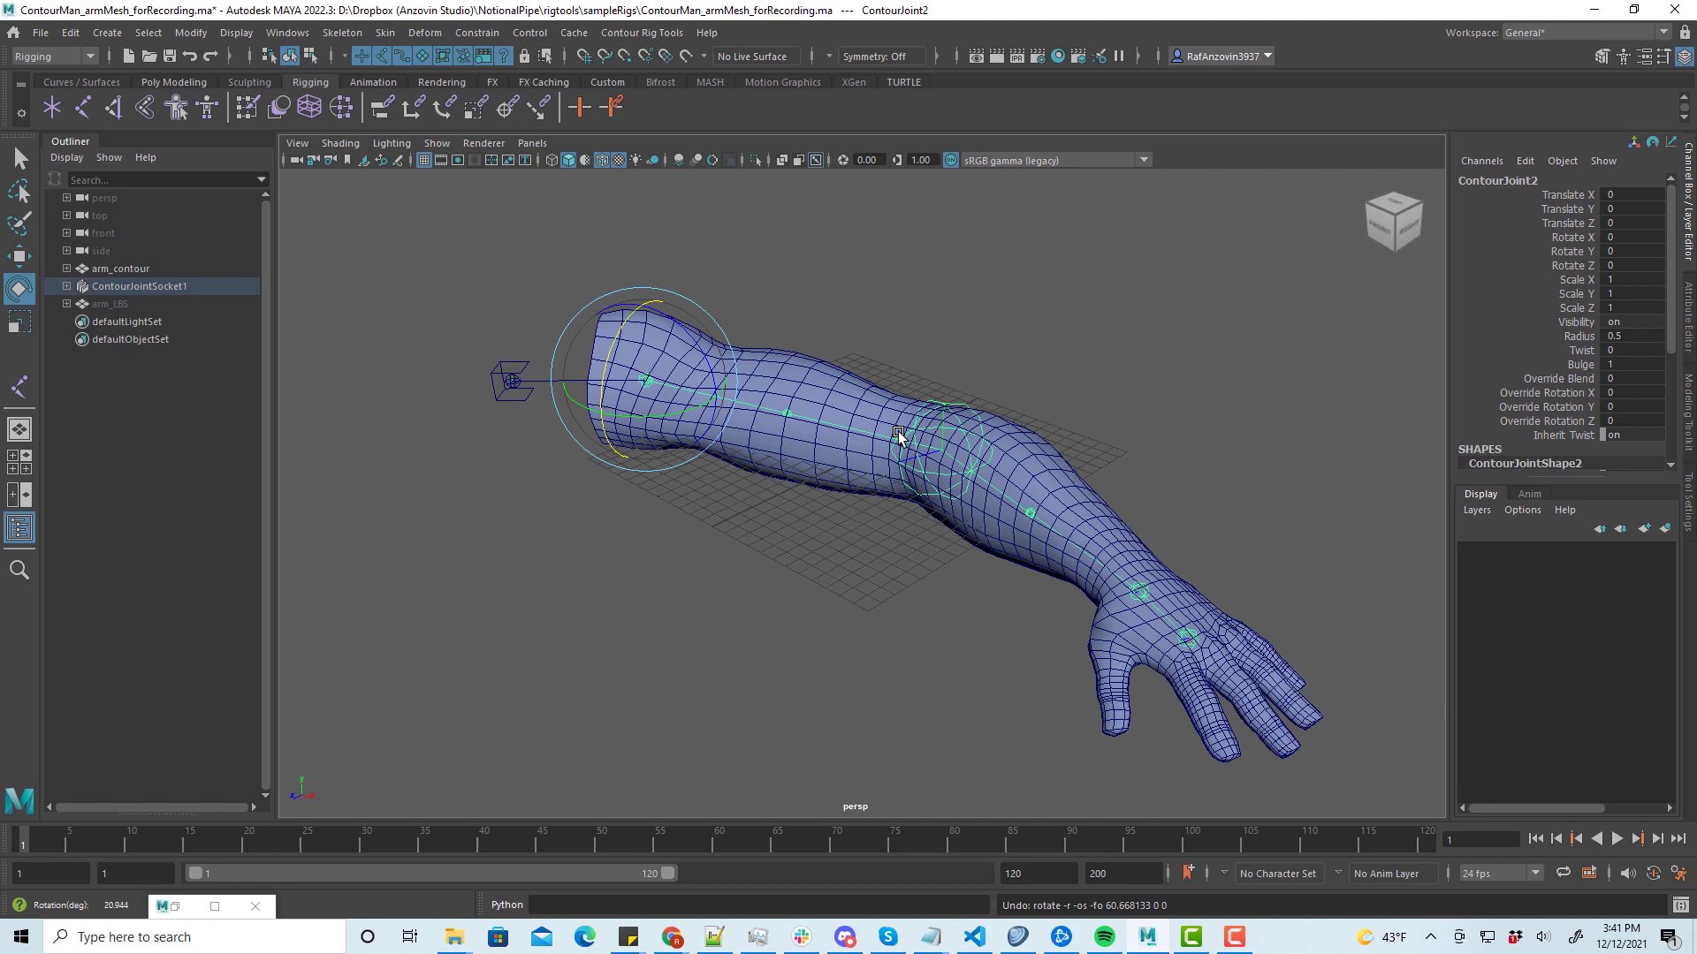
left_click(881, 484)
left_click_drag(801, 548, 883, 582, "alt")
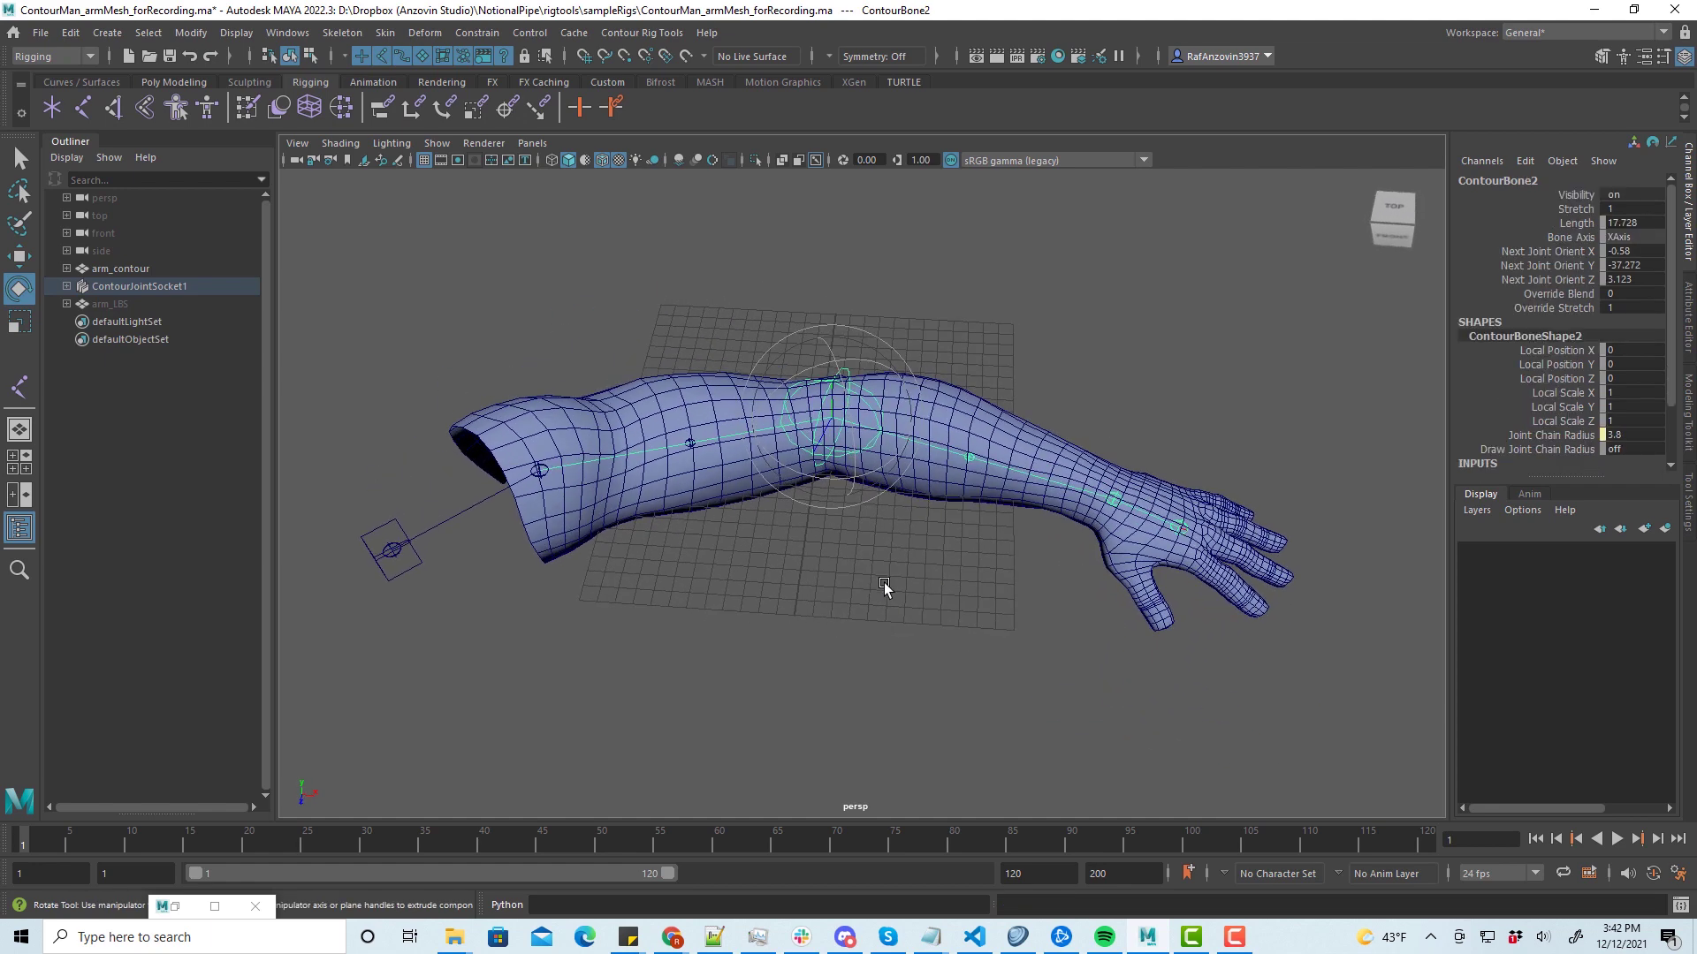
- Create a single standard joint on the grid beneath the upper arm
left_click(15, 156)
left_click(83, 106)
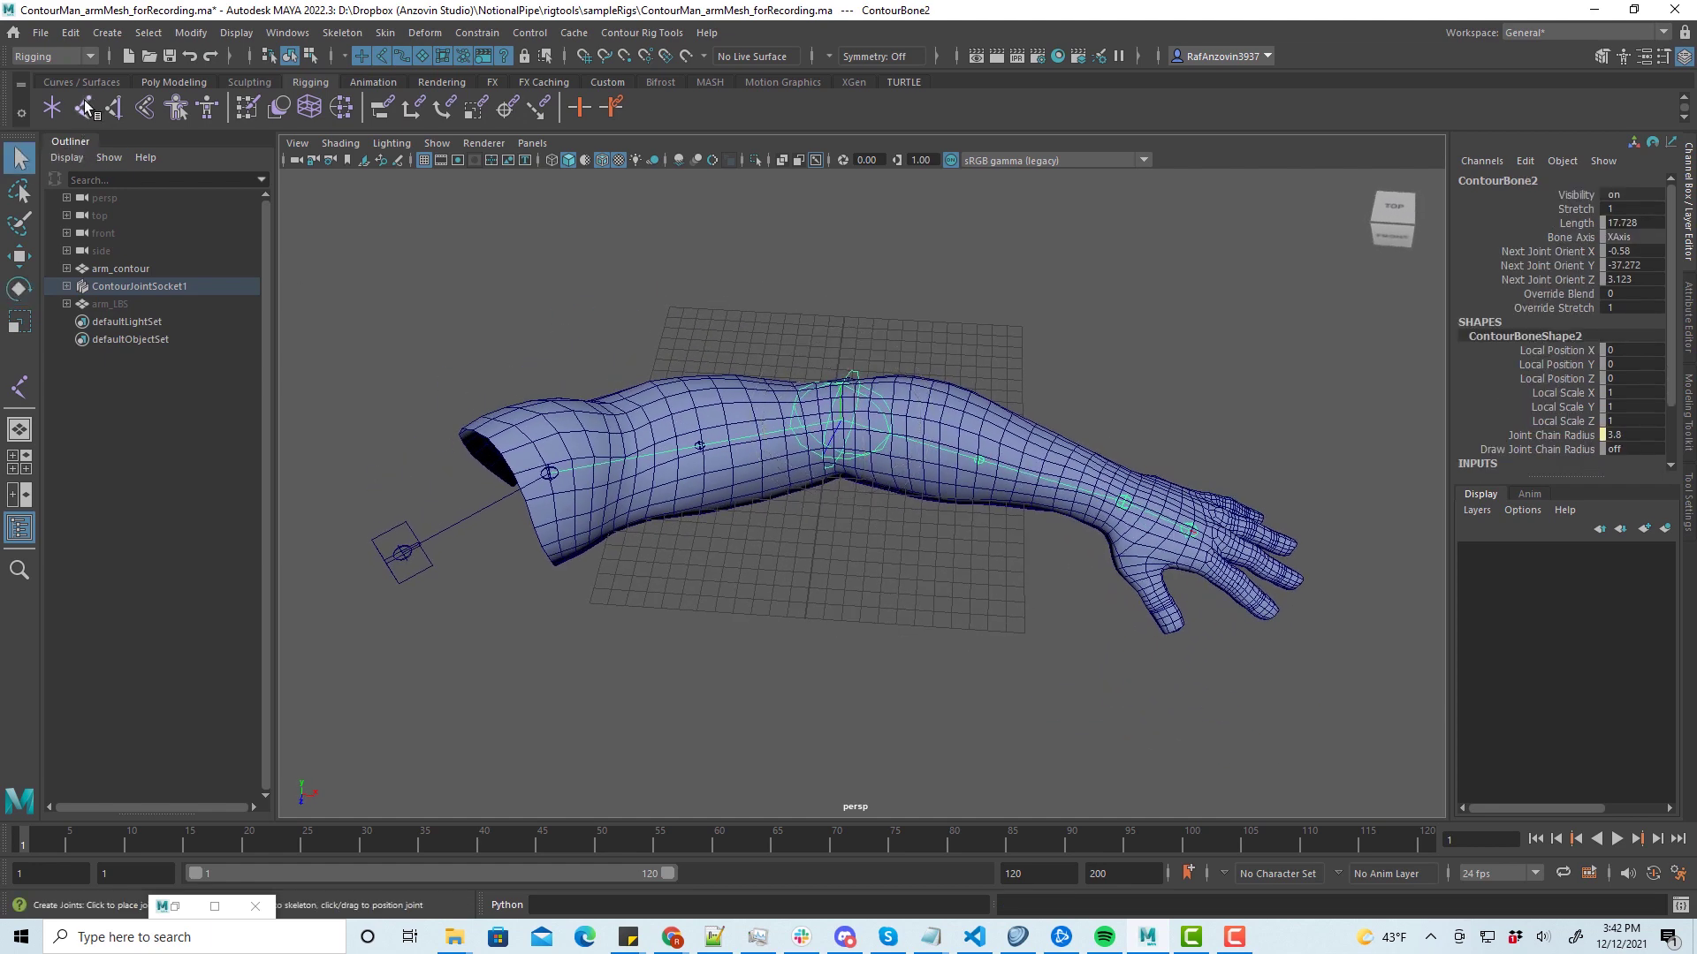
left_click(767, 543)
key("q")
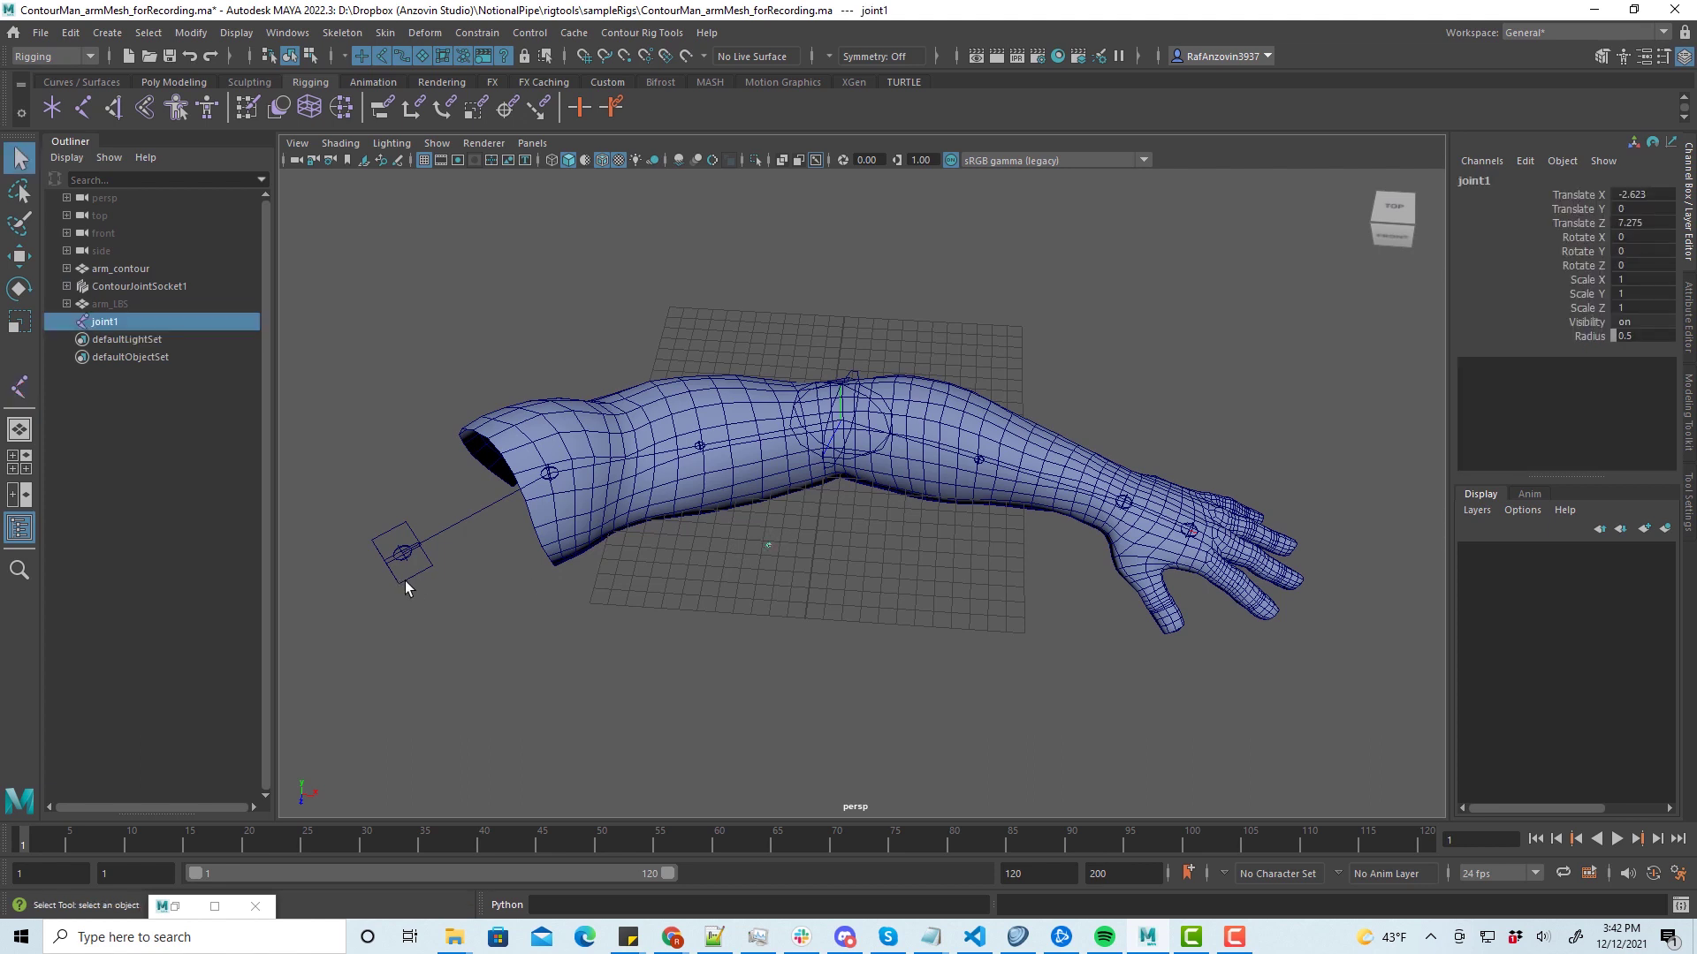
- Attach the joint to ContourJointSocket1 with a Contour Spline Constraint
left_click(425, 568)
left_click_drag(784, 537, 758, 559, "shift")
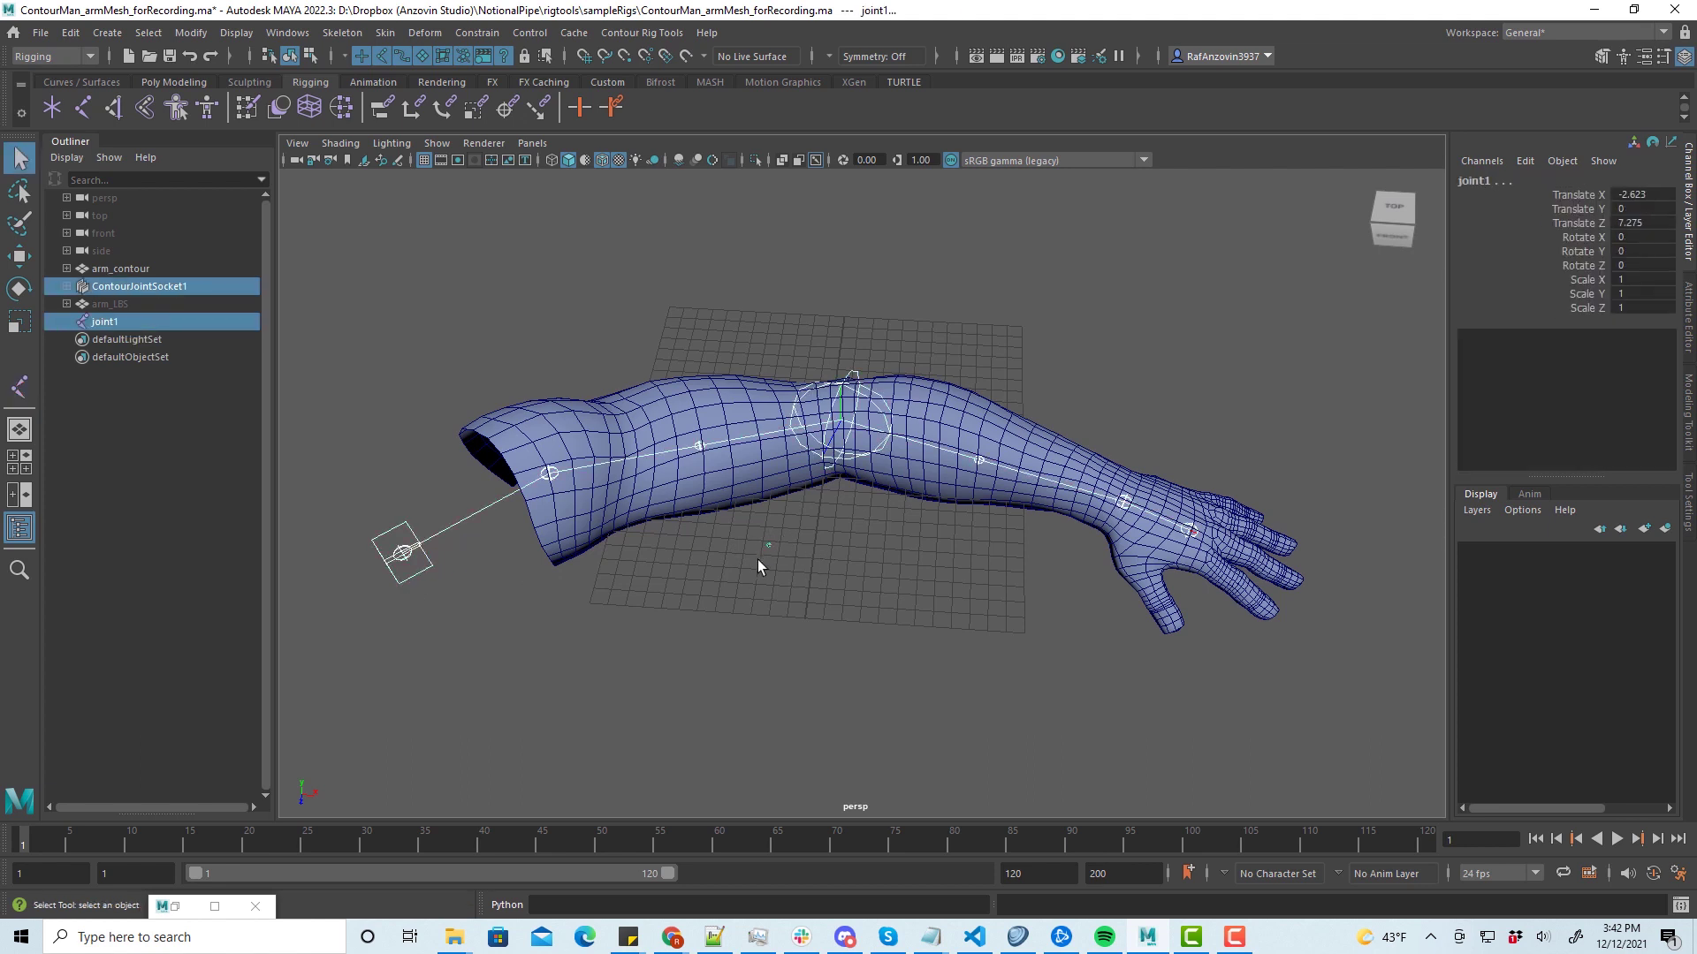
left_click(642, 33)
mouse_move(678, 108)
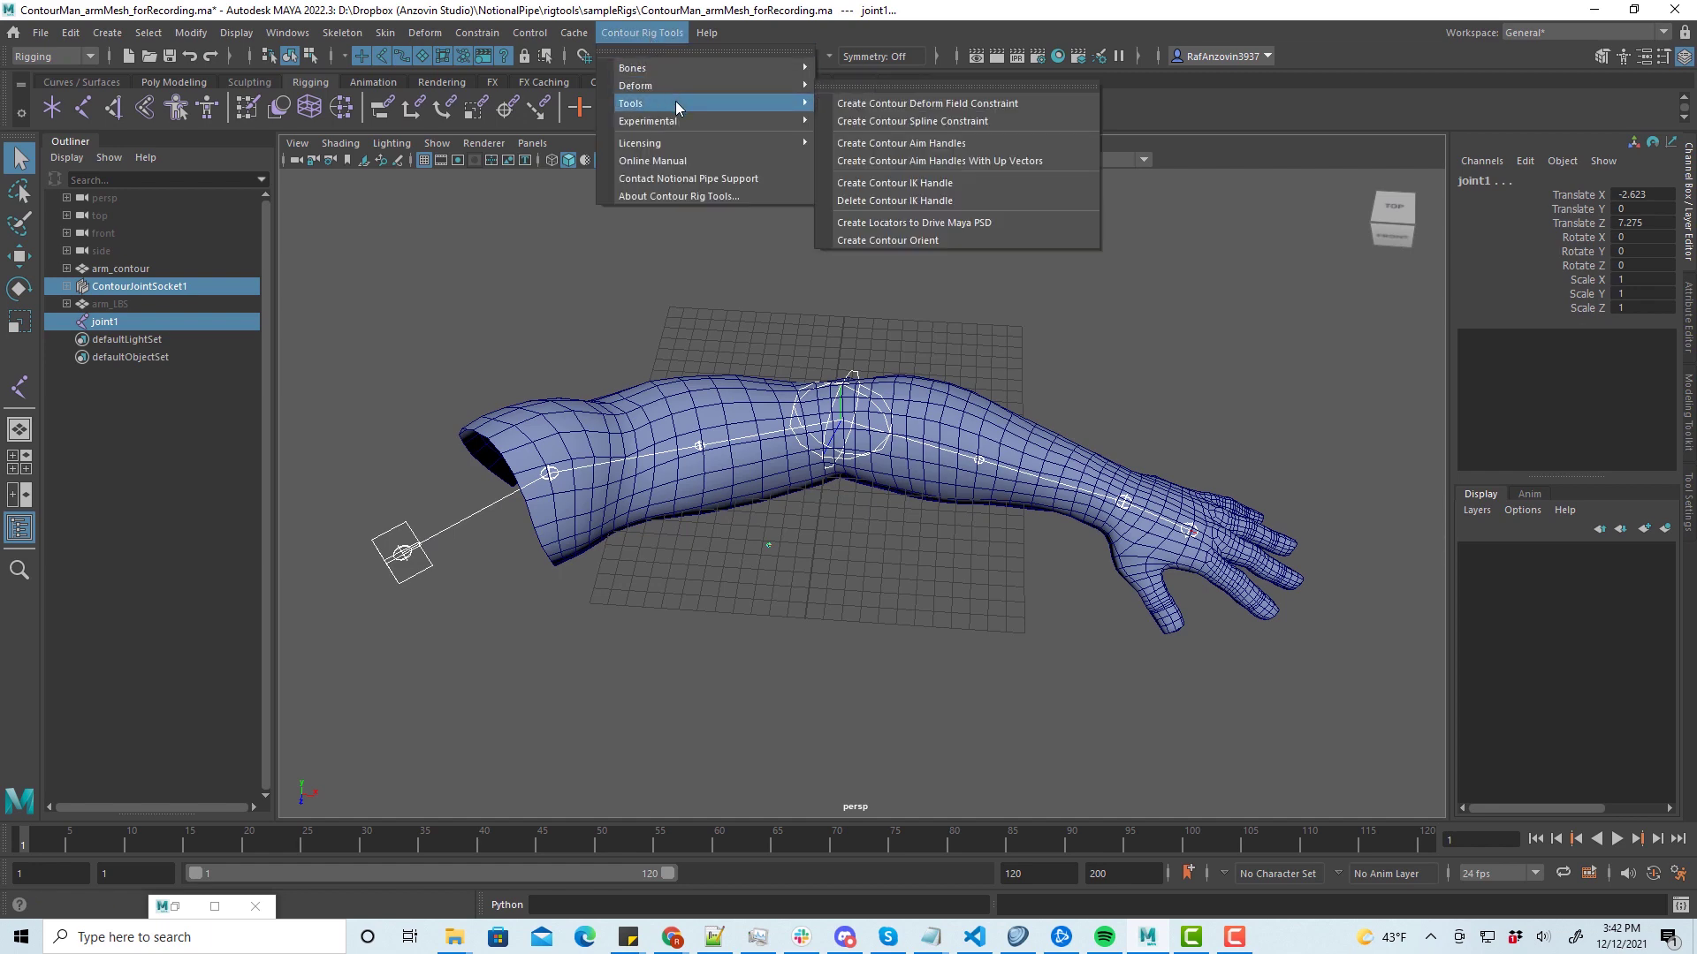
left_click(926, 120)
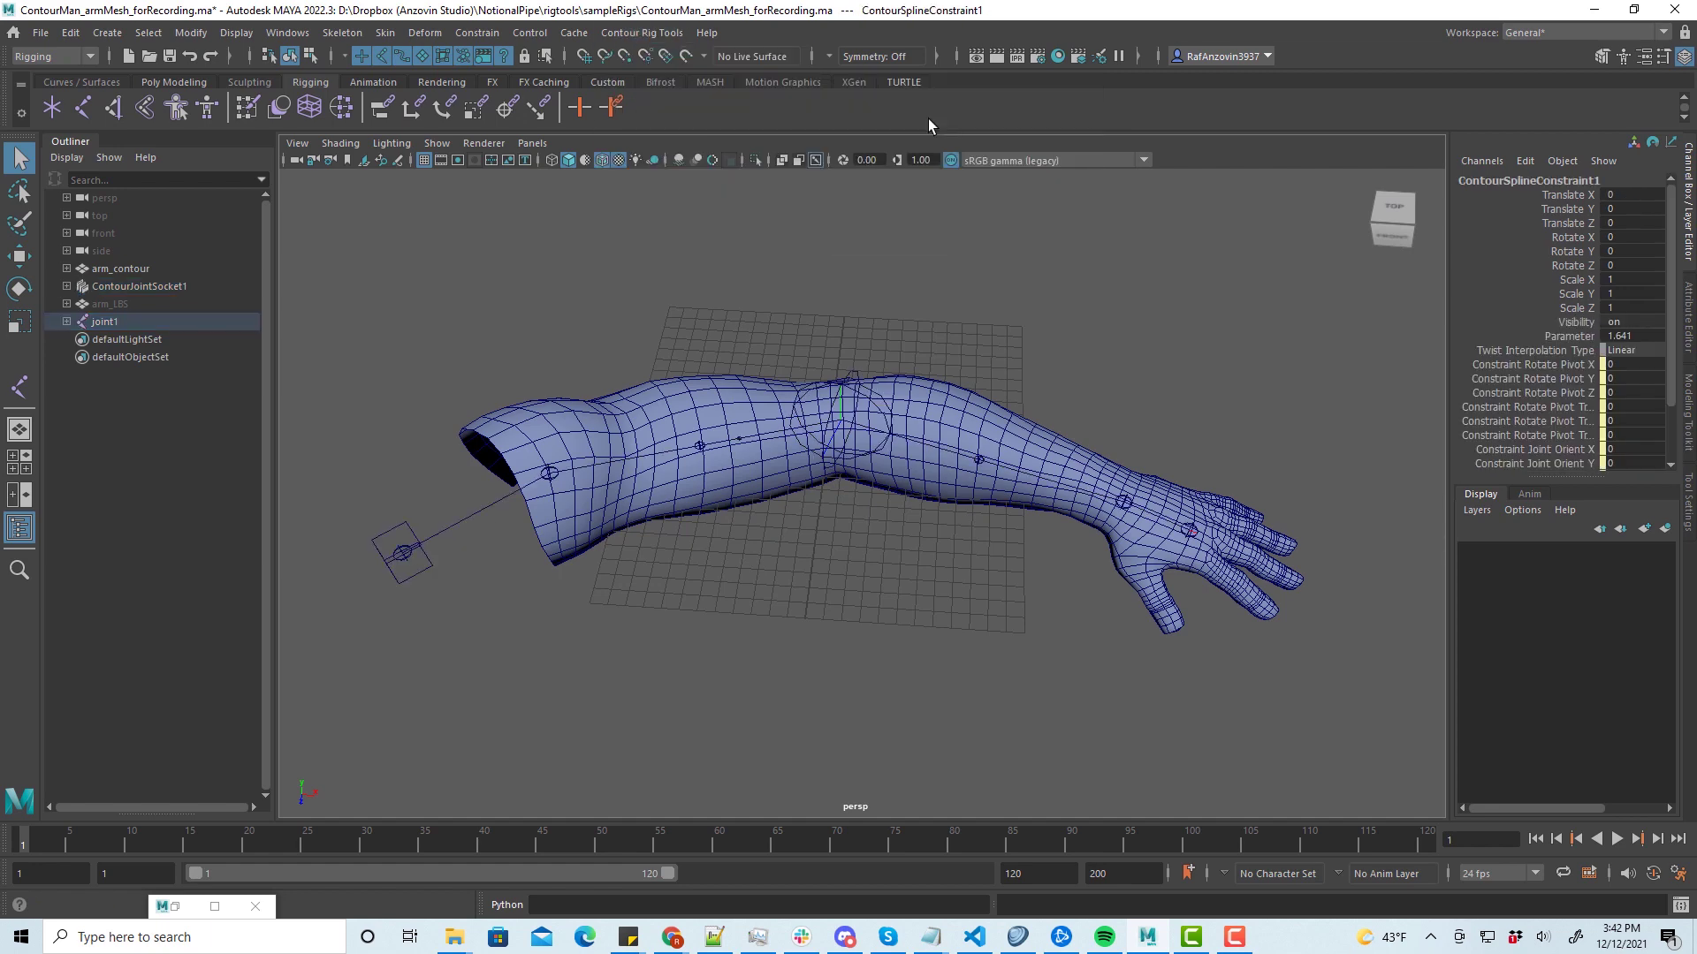
- Slide the constrained joint along the spline by setting its Parameter to about 1.741, 1, 2 and 3, and delete the joint
left_click(740, 445)
scroll(858, 488, "up", 1)
middle_click_drag(791, 491, 875, 496, "alt")
scroll(1581, 353, "down", 3)
left_click(1584, 401)
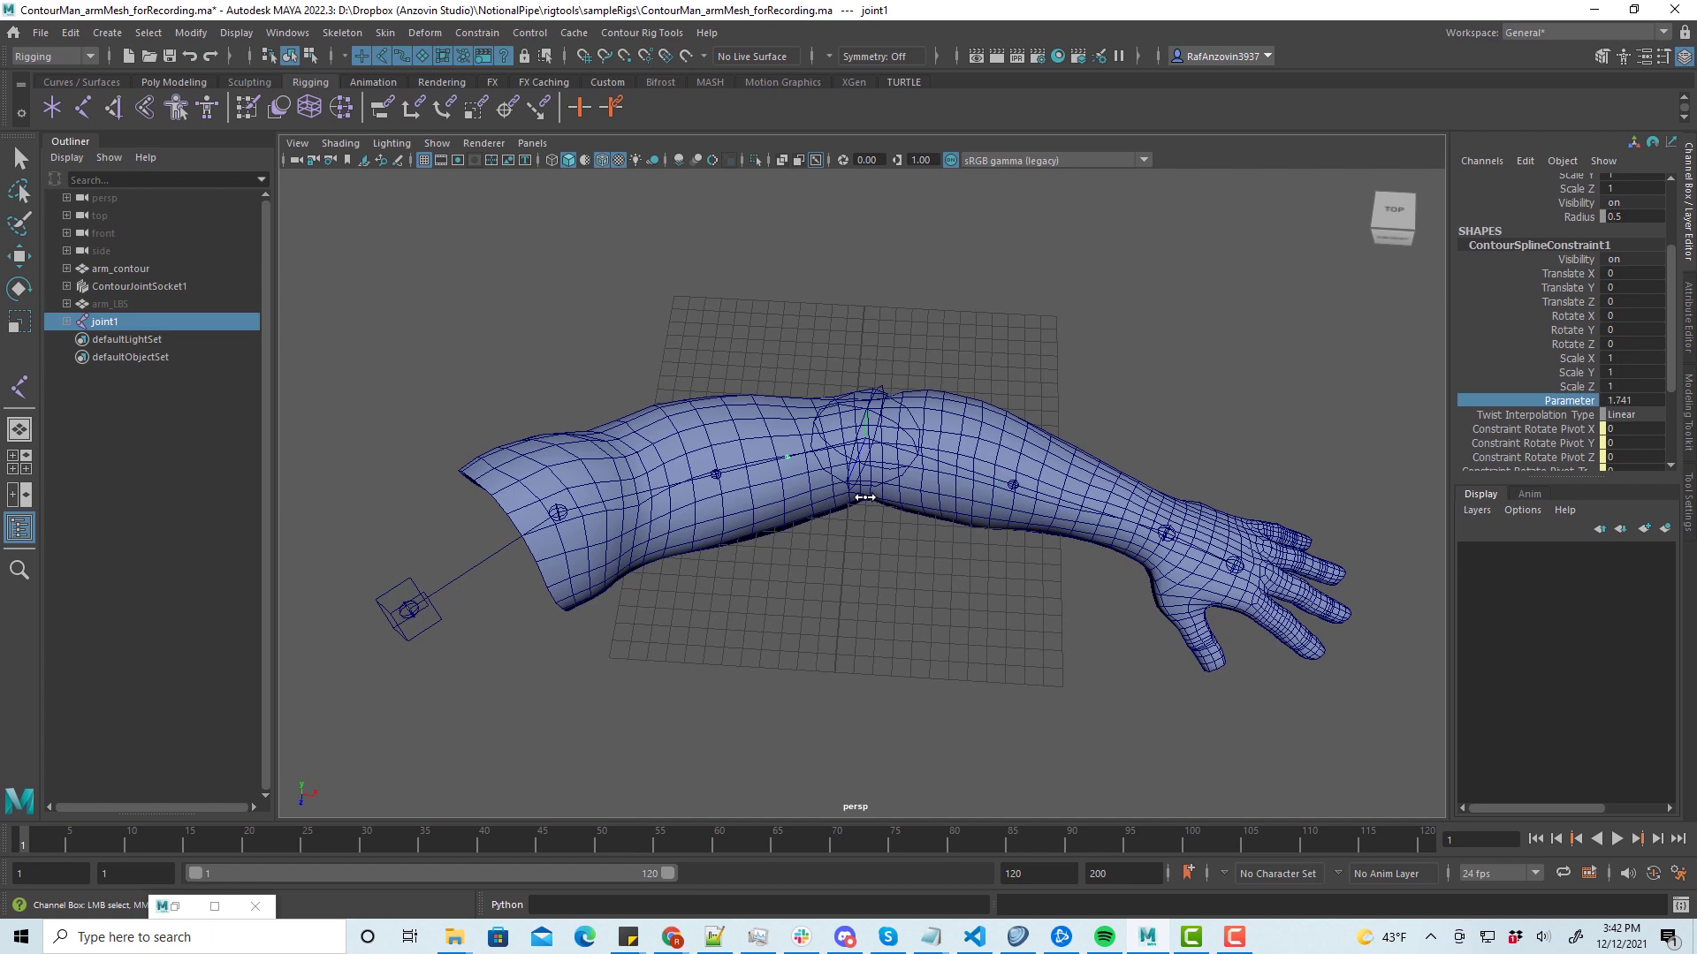
right_click_drag(753, 509, 883, 513, "alt")
double_click(1650, 402)
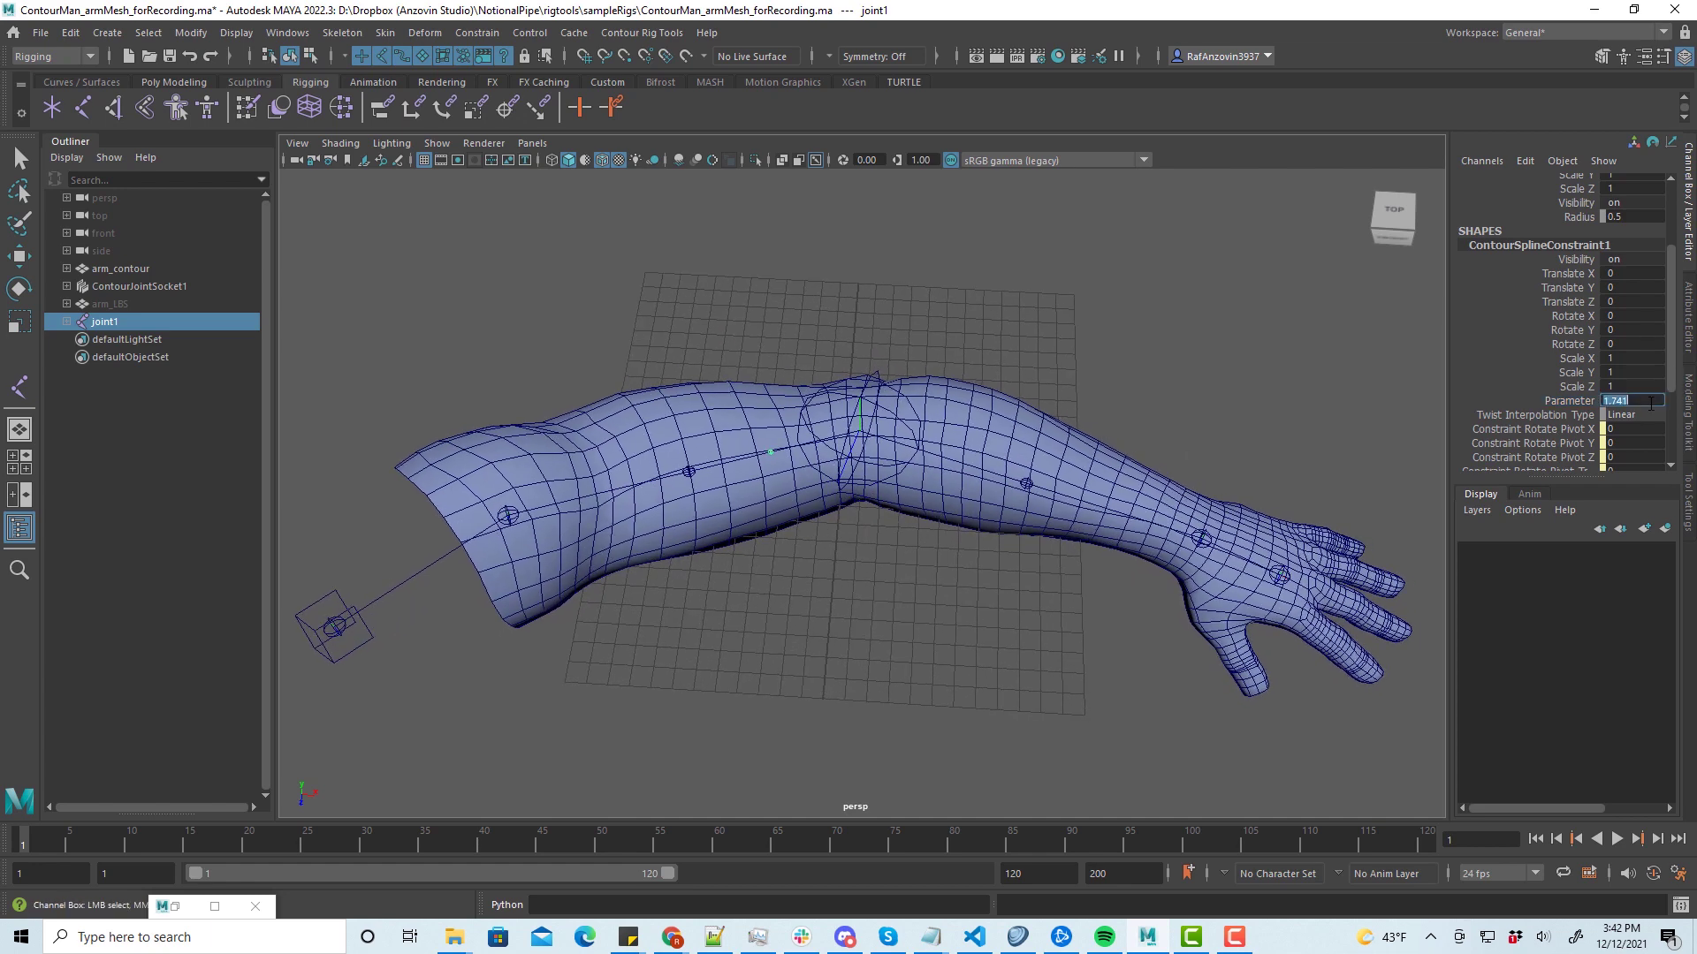
key("Return")
key("Return")
left_click(1096, 592)
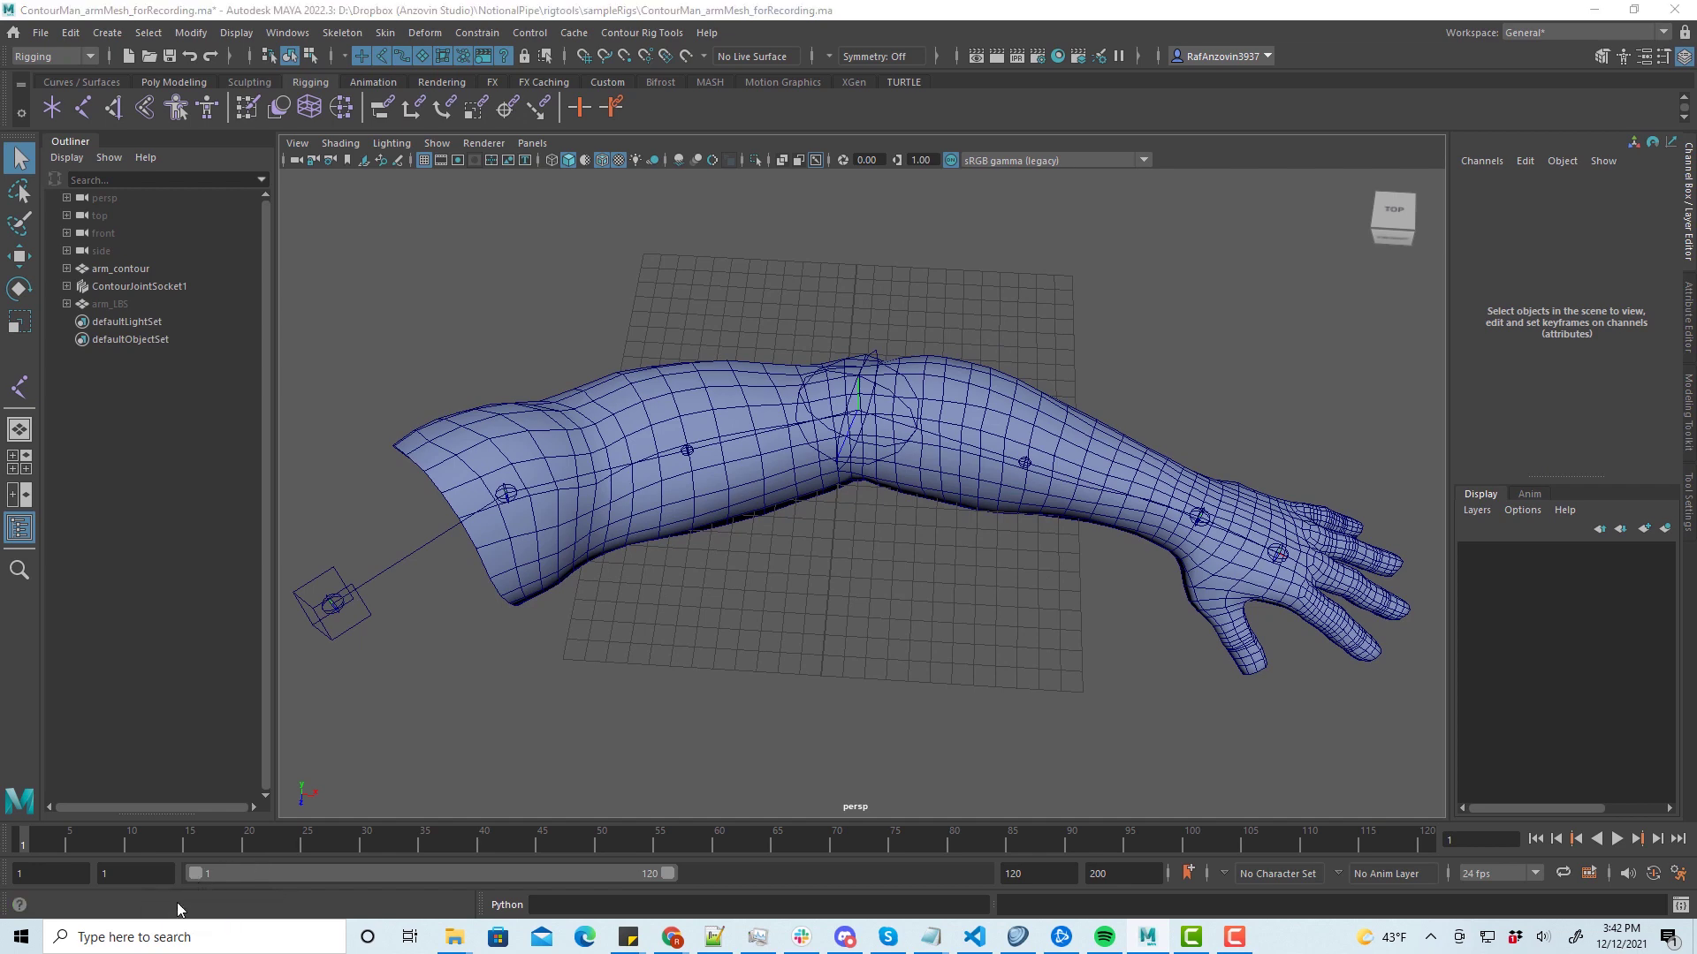
- Run the Python script on ContourJointSocket1 to build a joint chain with a spline constraint at each listed position along the arm
left_click(175, 907)
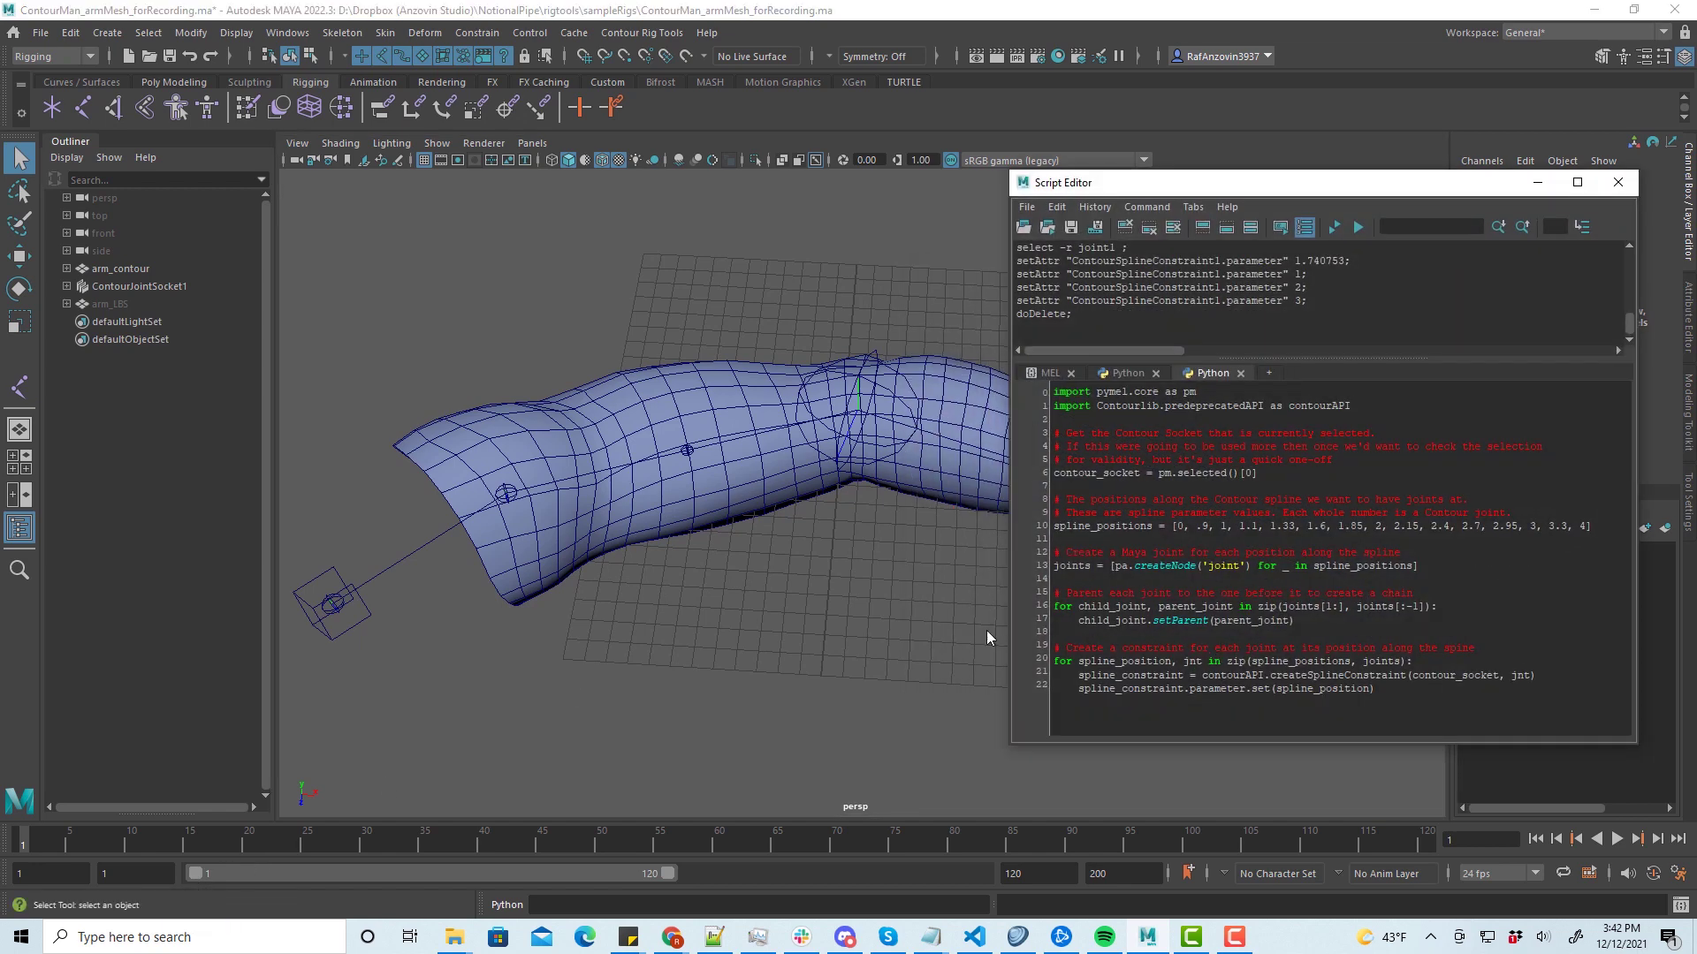
left_click_drag(987, 638, 689, 594, "alt")
left_click(412, 673)
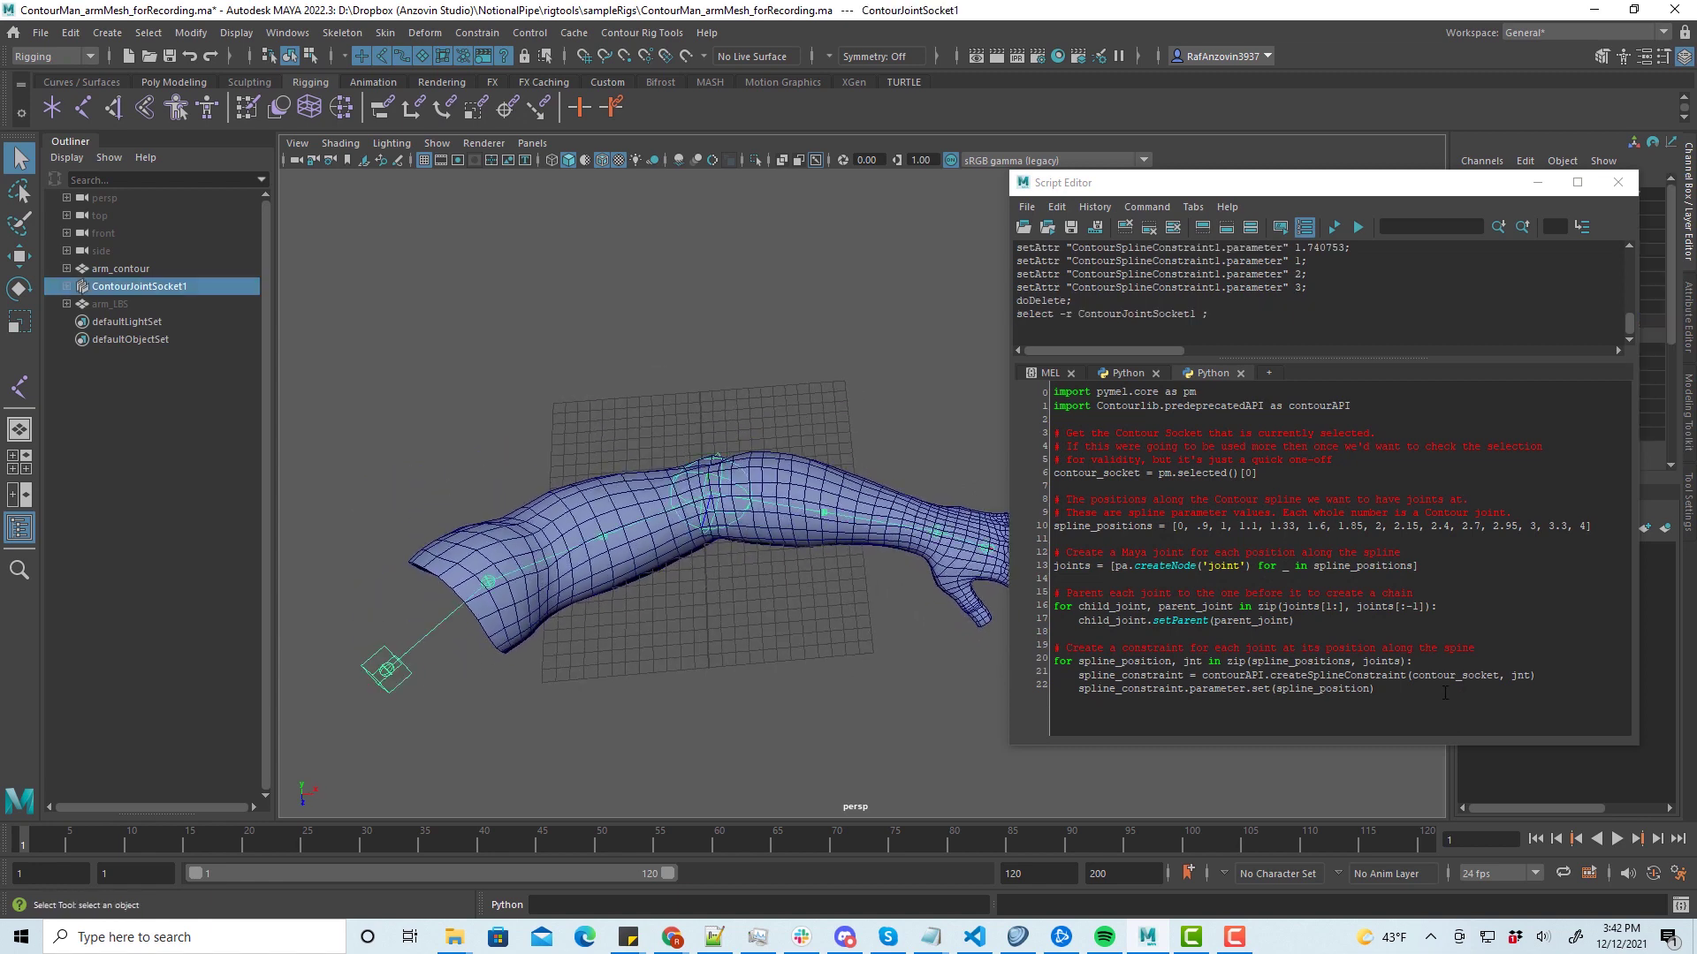
left_click_drag(1444, 692, 1038, 386)
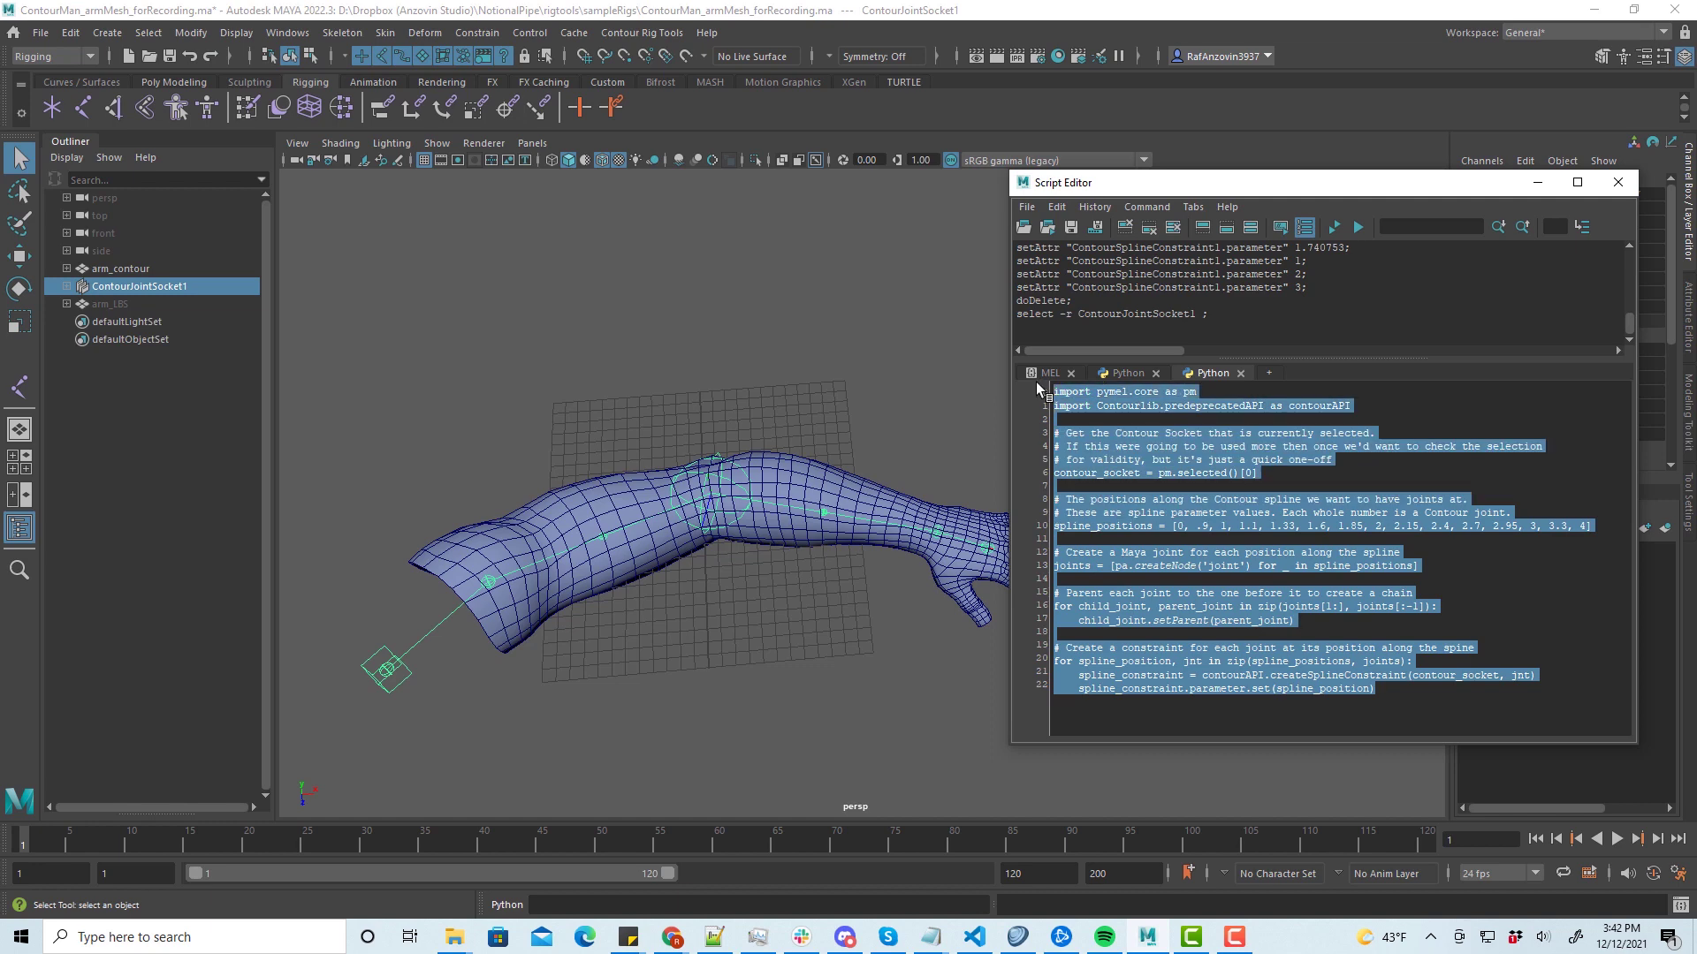
key("ctrl+Return")
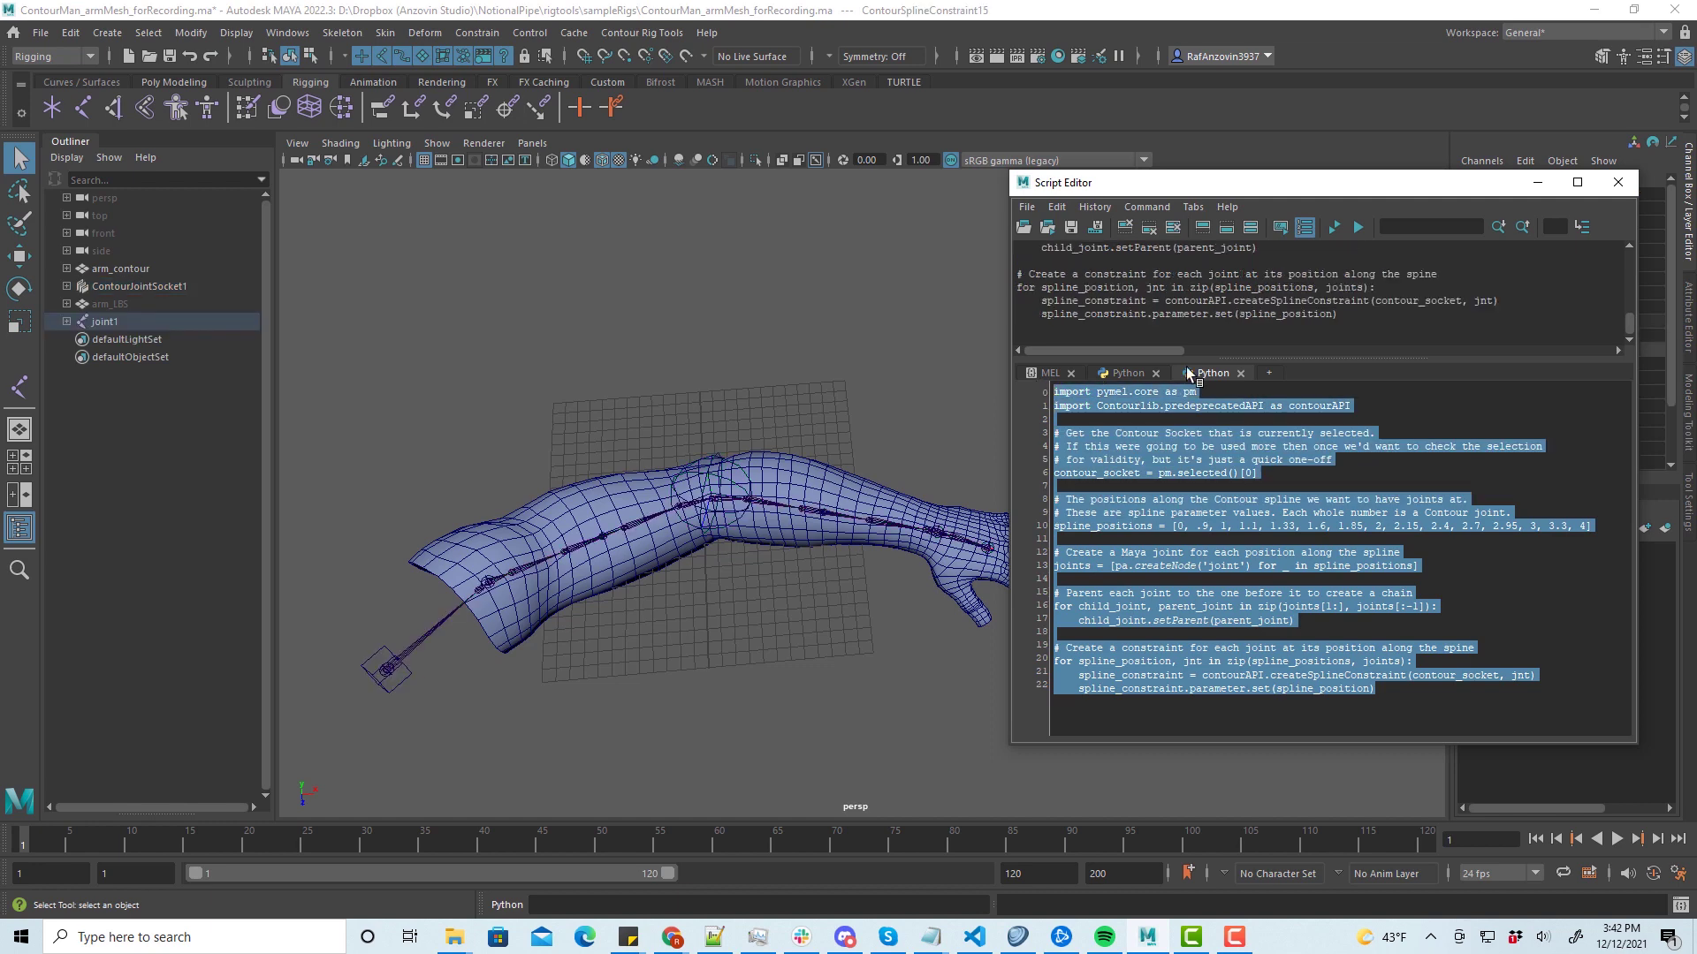
left_click(1538, 181)
- Add a cluster deformer to the arm_contour mesh and move it about -22.9 in Z, clear of the skeleton
left_click_drag(791, 601, 903, 526, "alt")
left_click(898, 516)
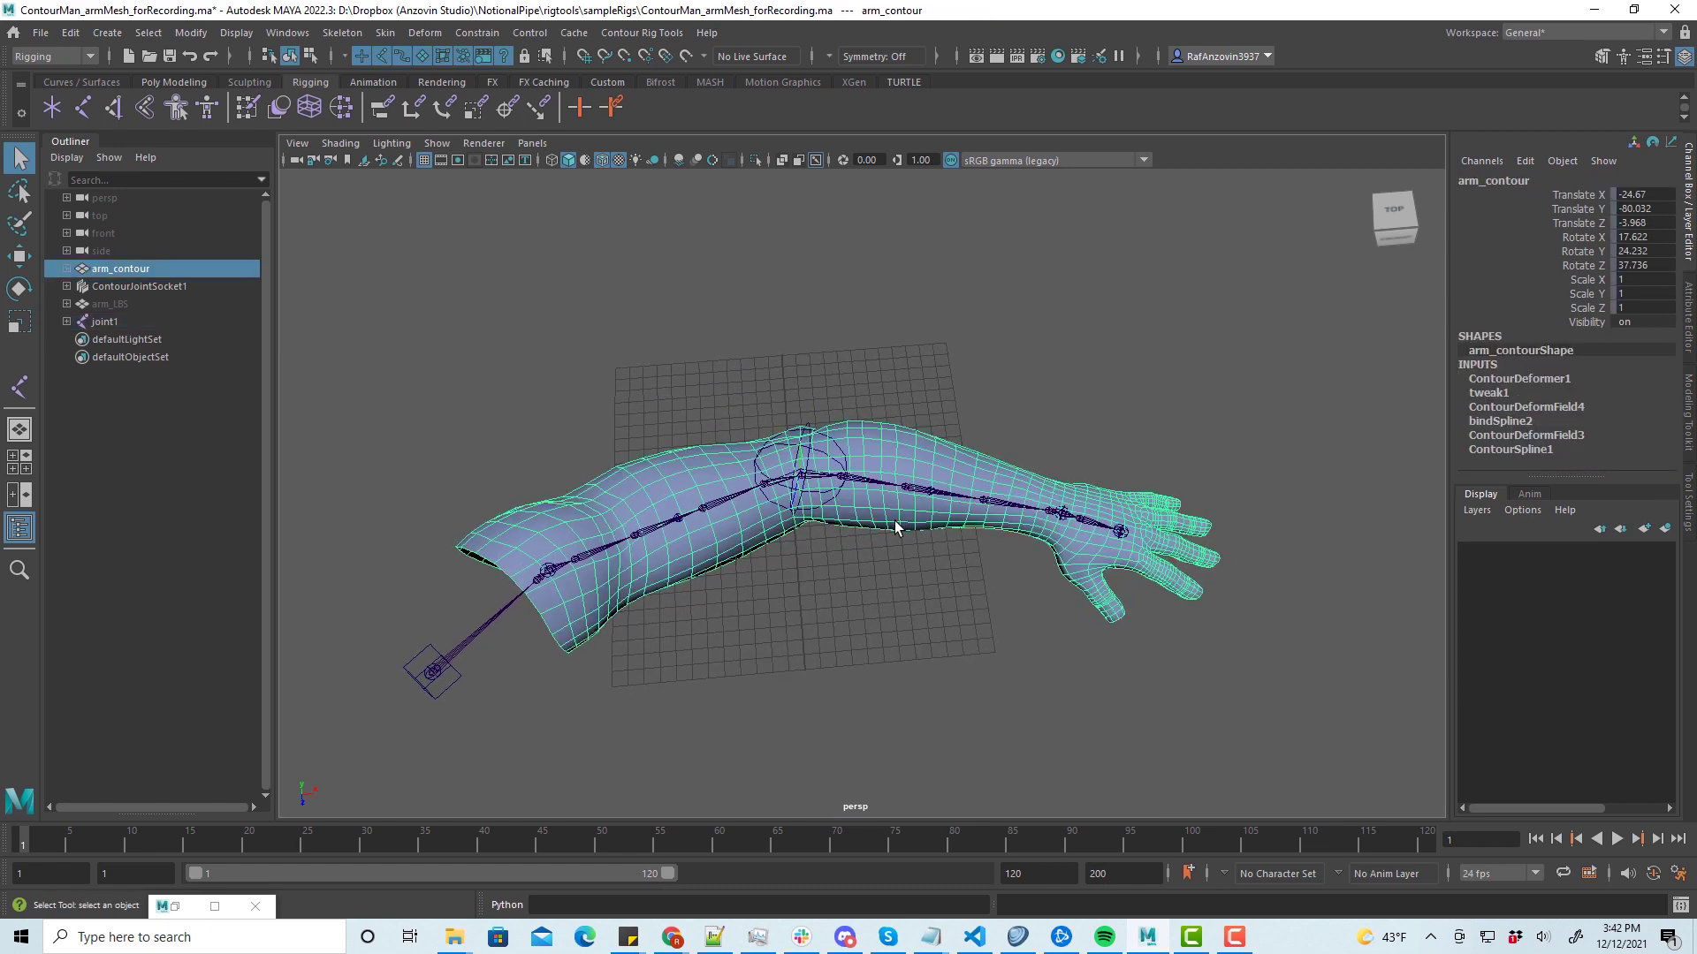
left_click(430, 33)
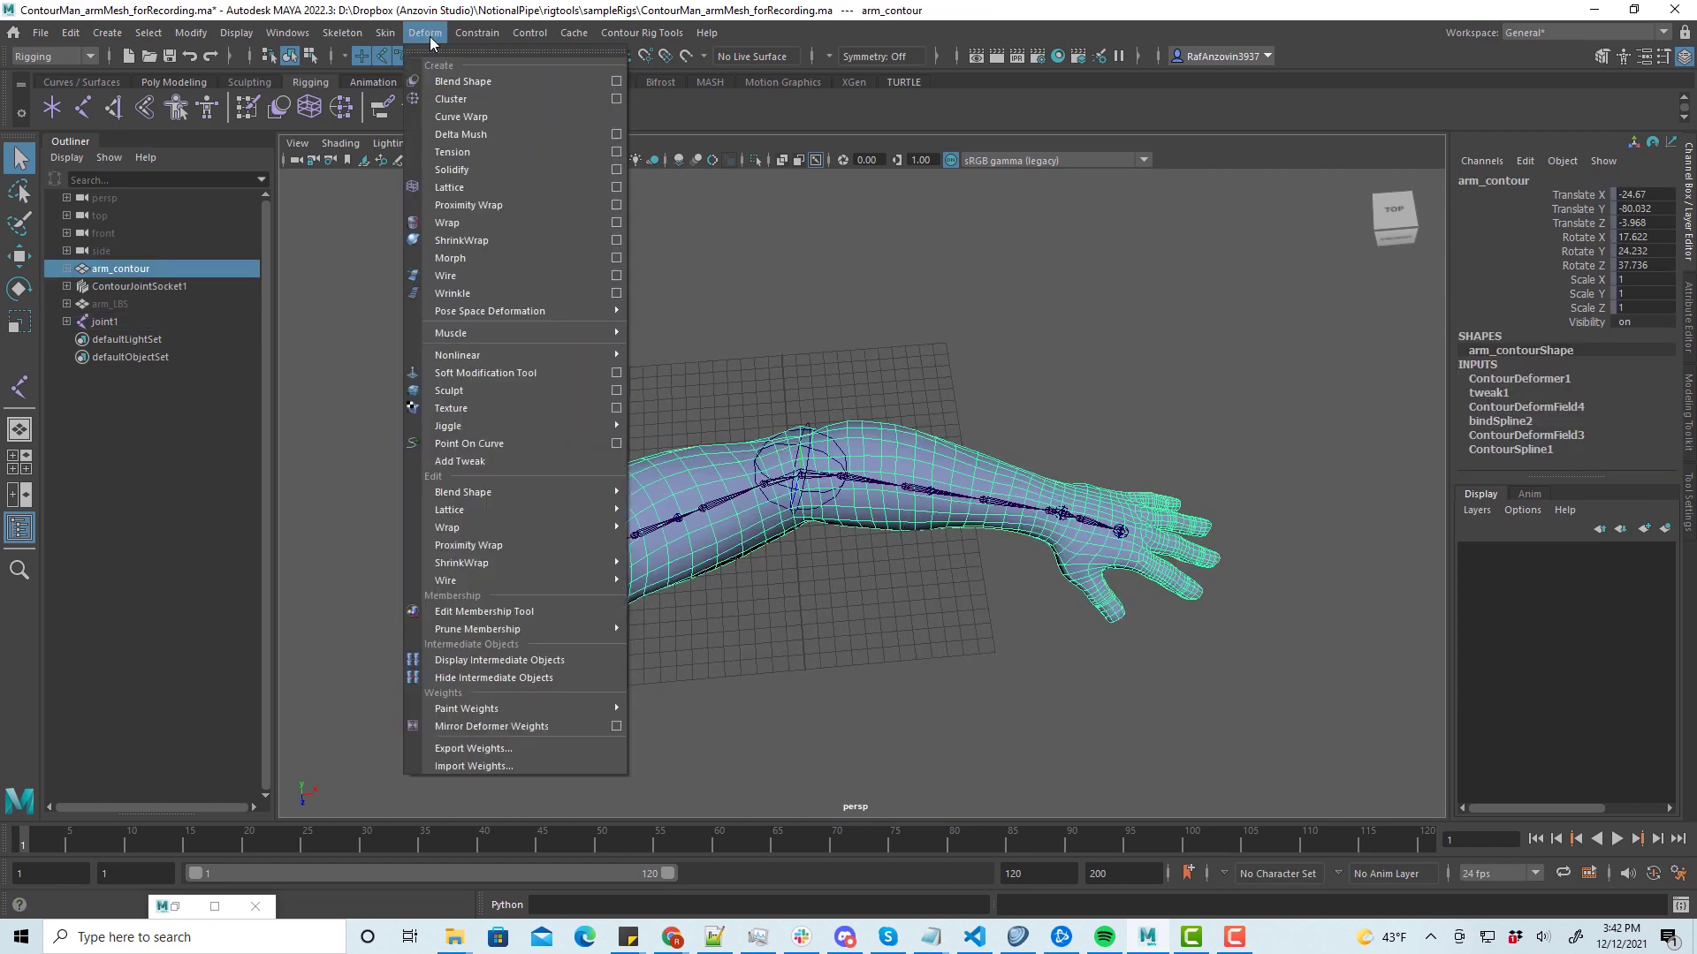
left_click(446, 98)
key("w")
right_click_drag(870, 480, 855, 537, "alt")
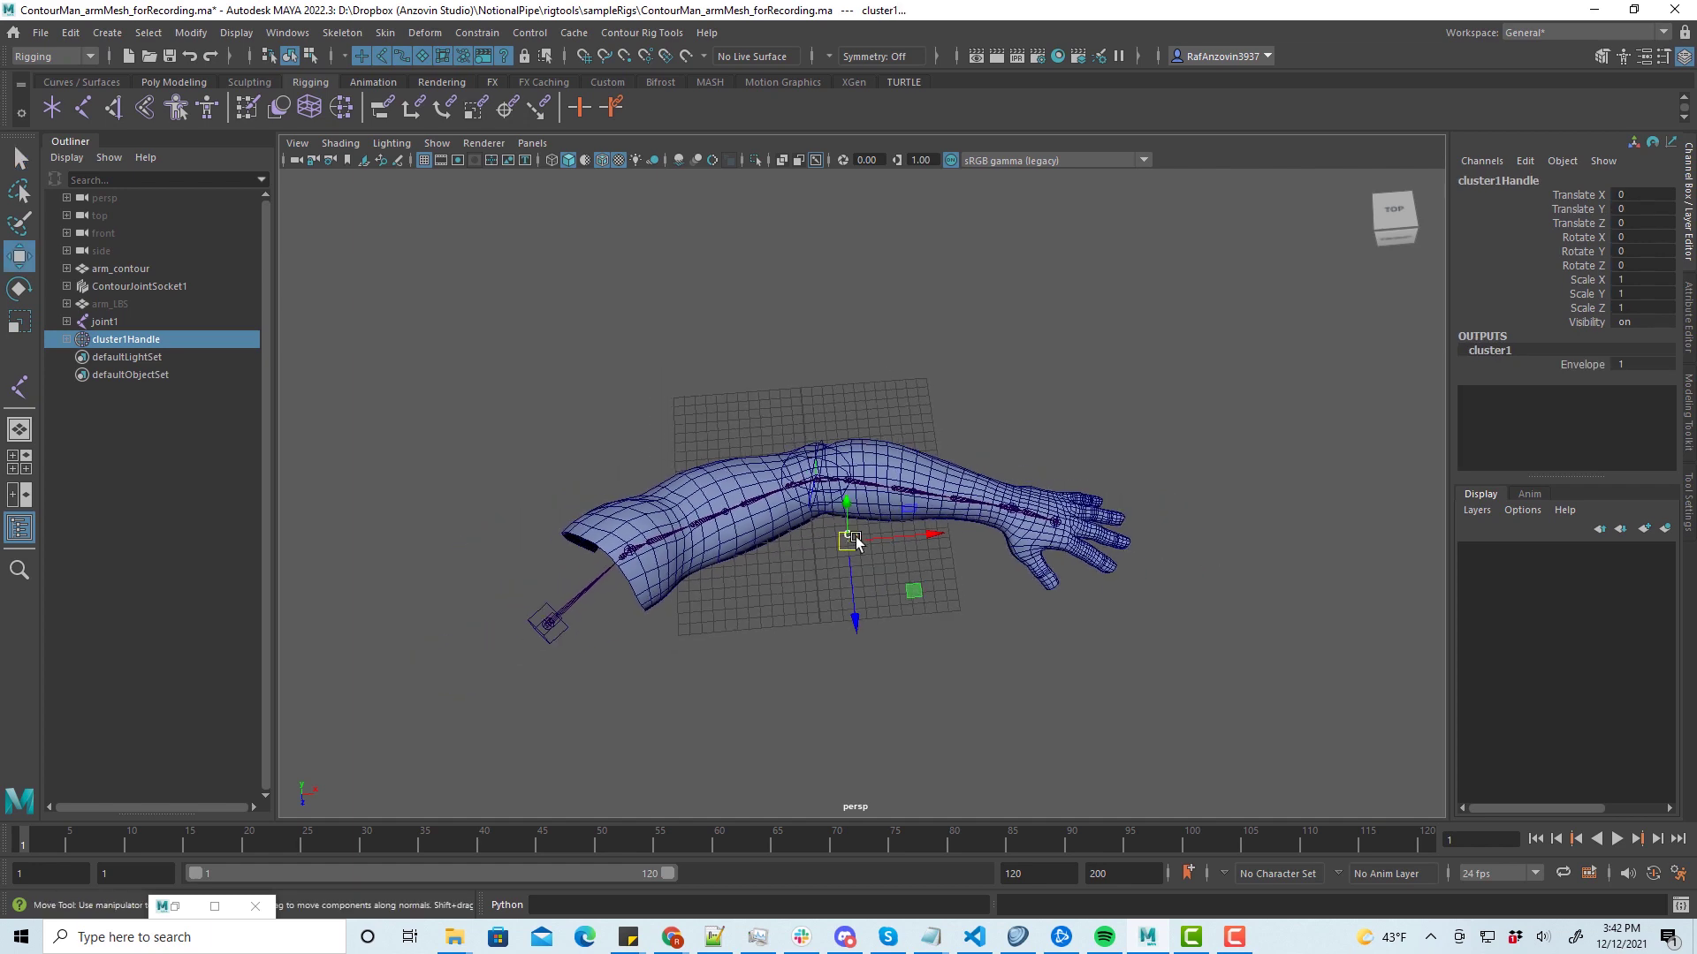
left_click_drag(855, 538, 840, 377, "alt")
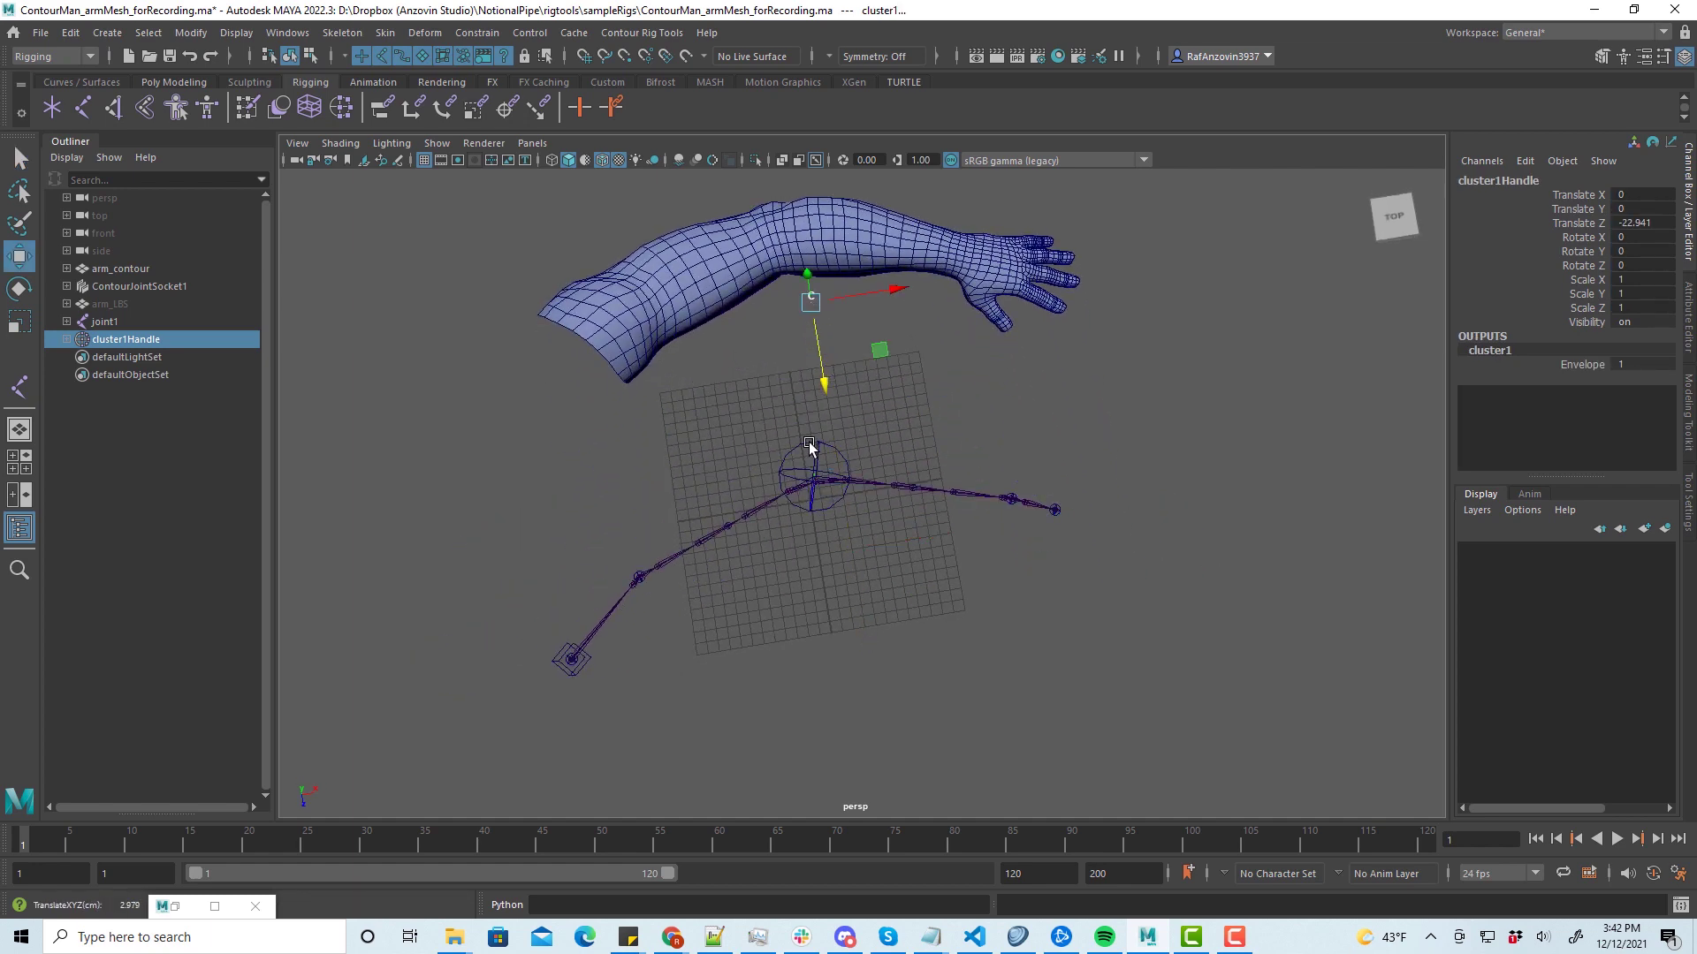
- Show the hidden arm_LBS mesh and bind it to the joint1 hierarchy with Geodesic Voxel binding and Classic linear skinning
left_click(158, 306)
key("shift+h")
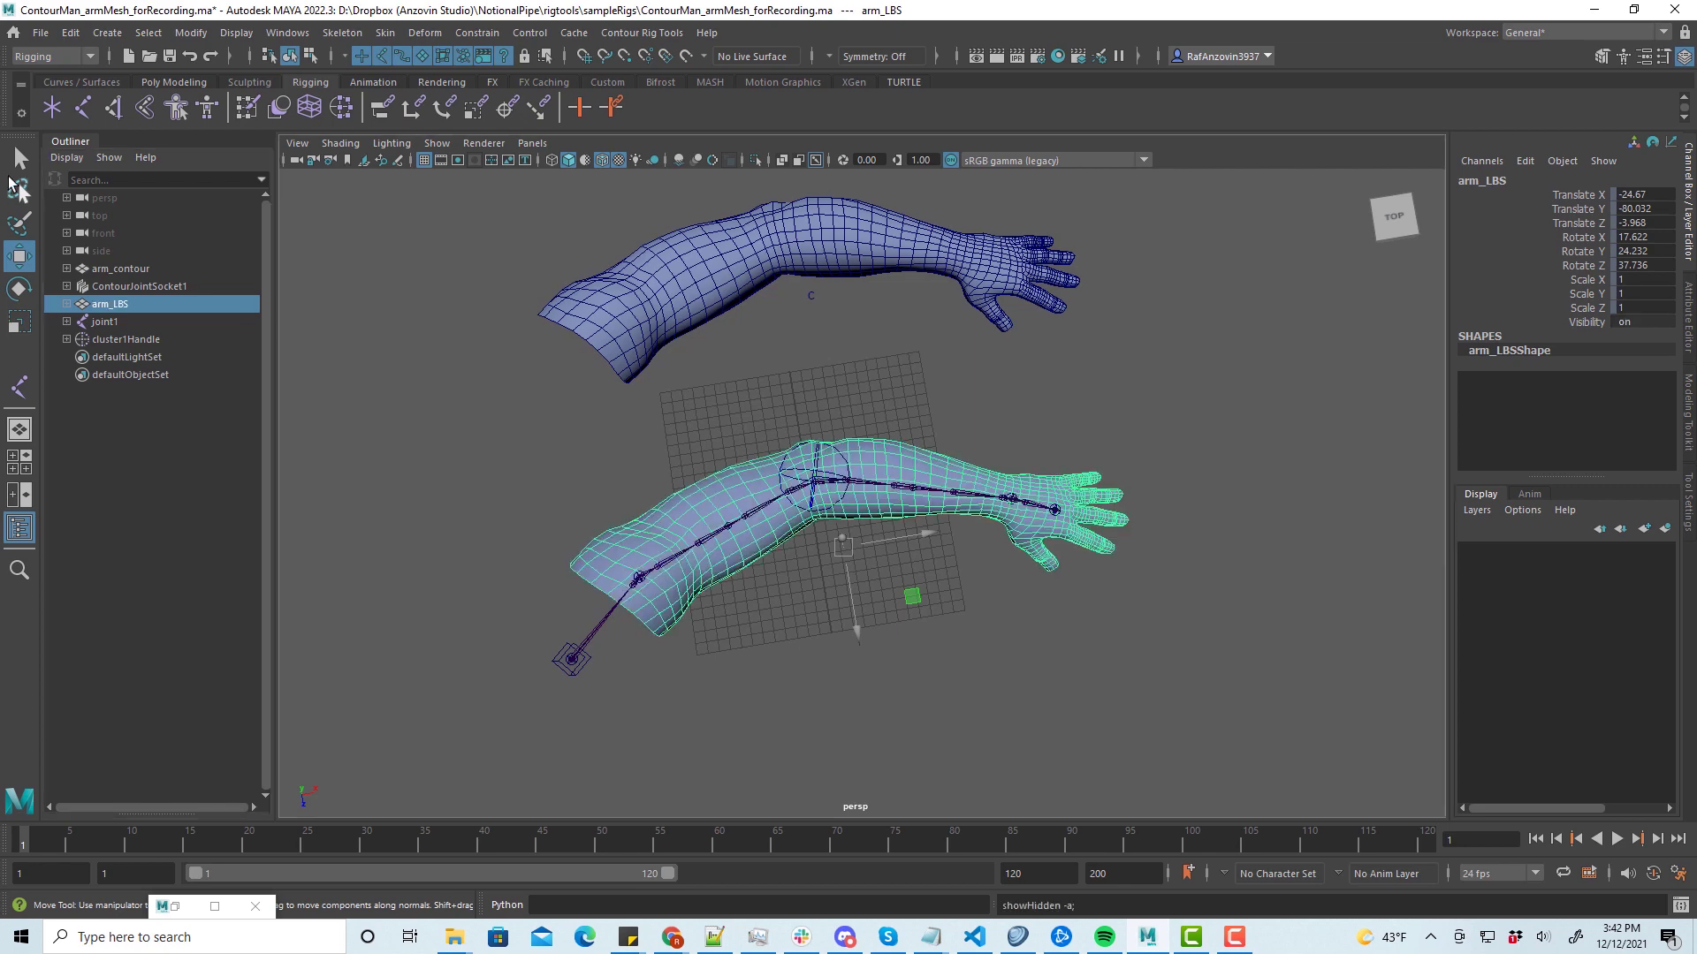
left_click(20, 159)
left_click(104, 321, "ctrl")
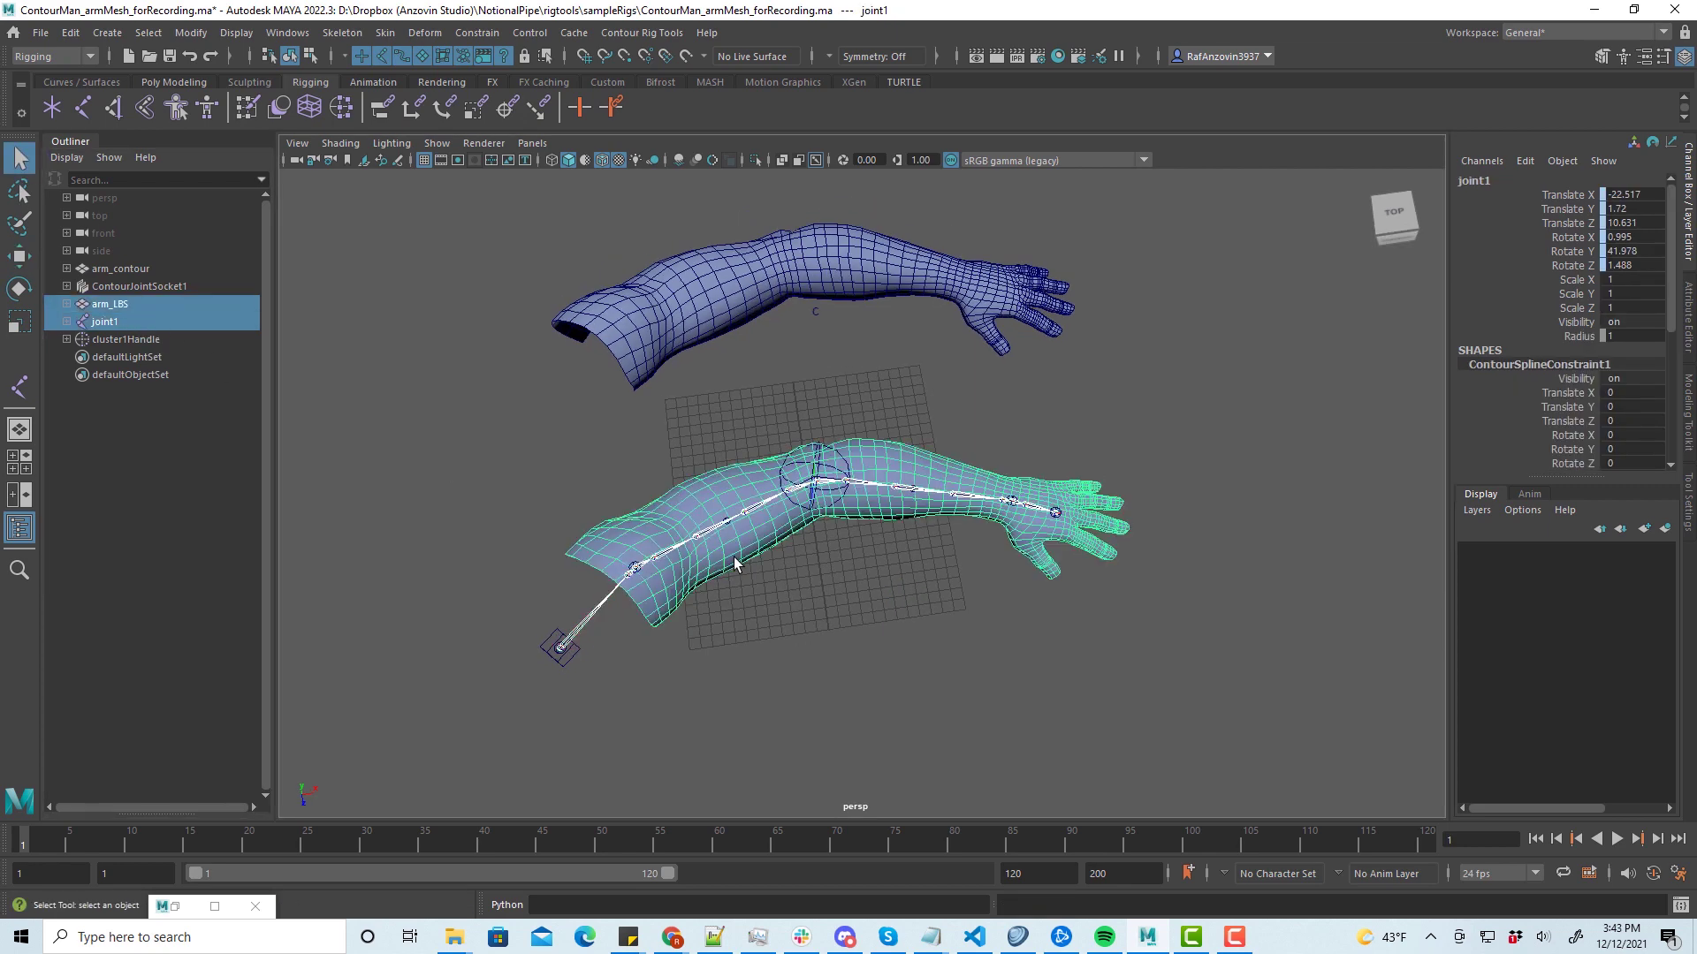
left_click(386, 32)
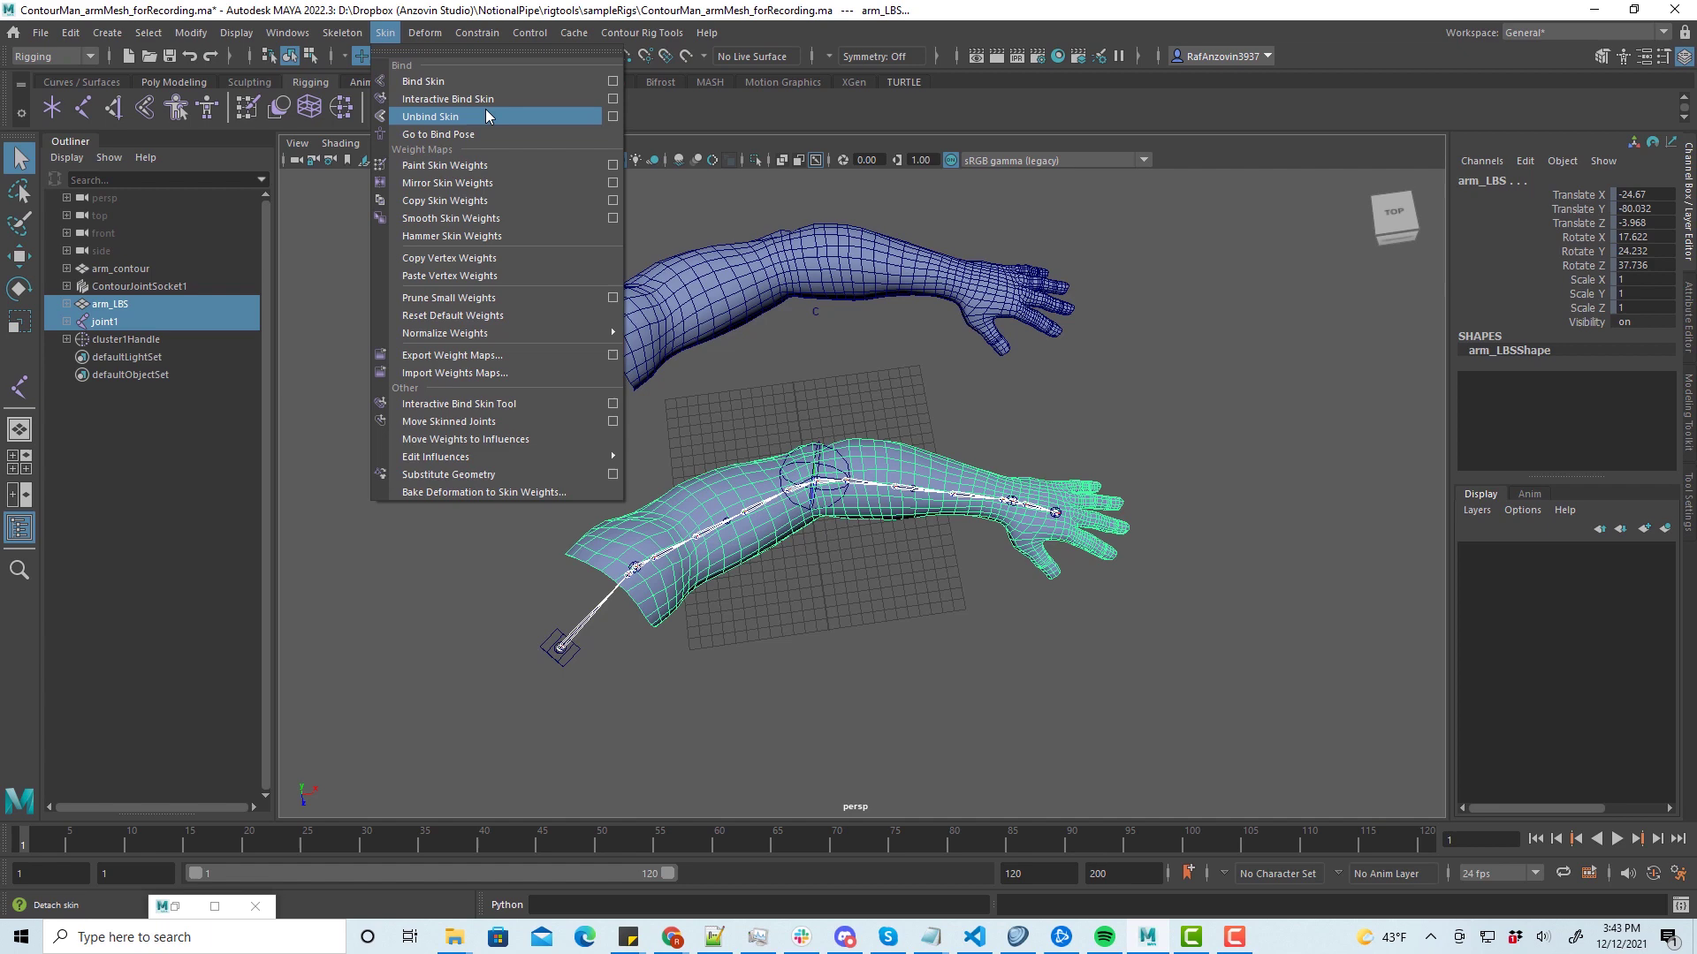
left_click(613, 80)
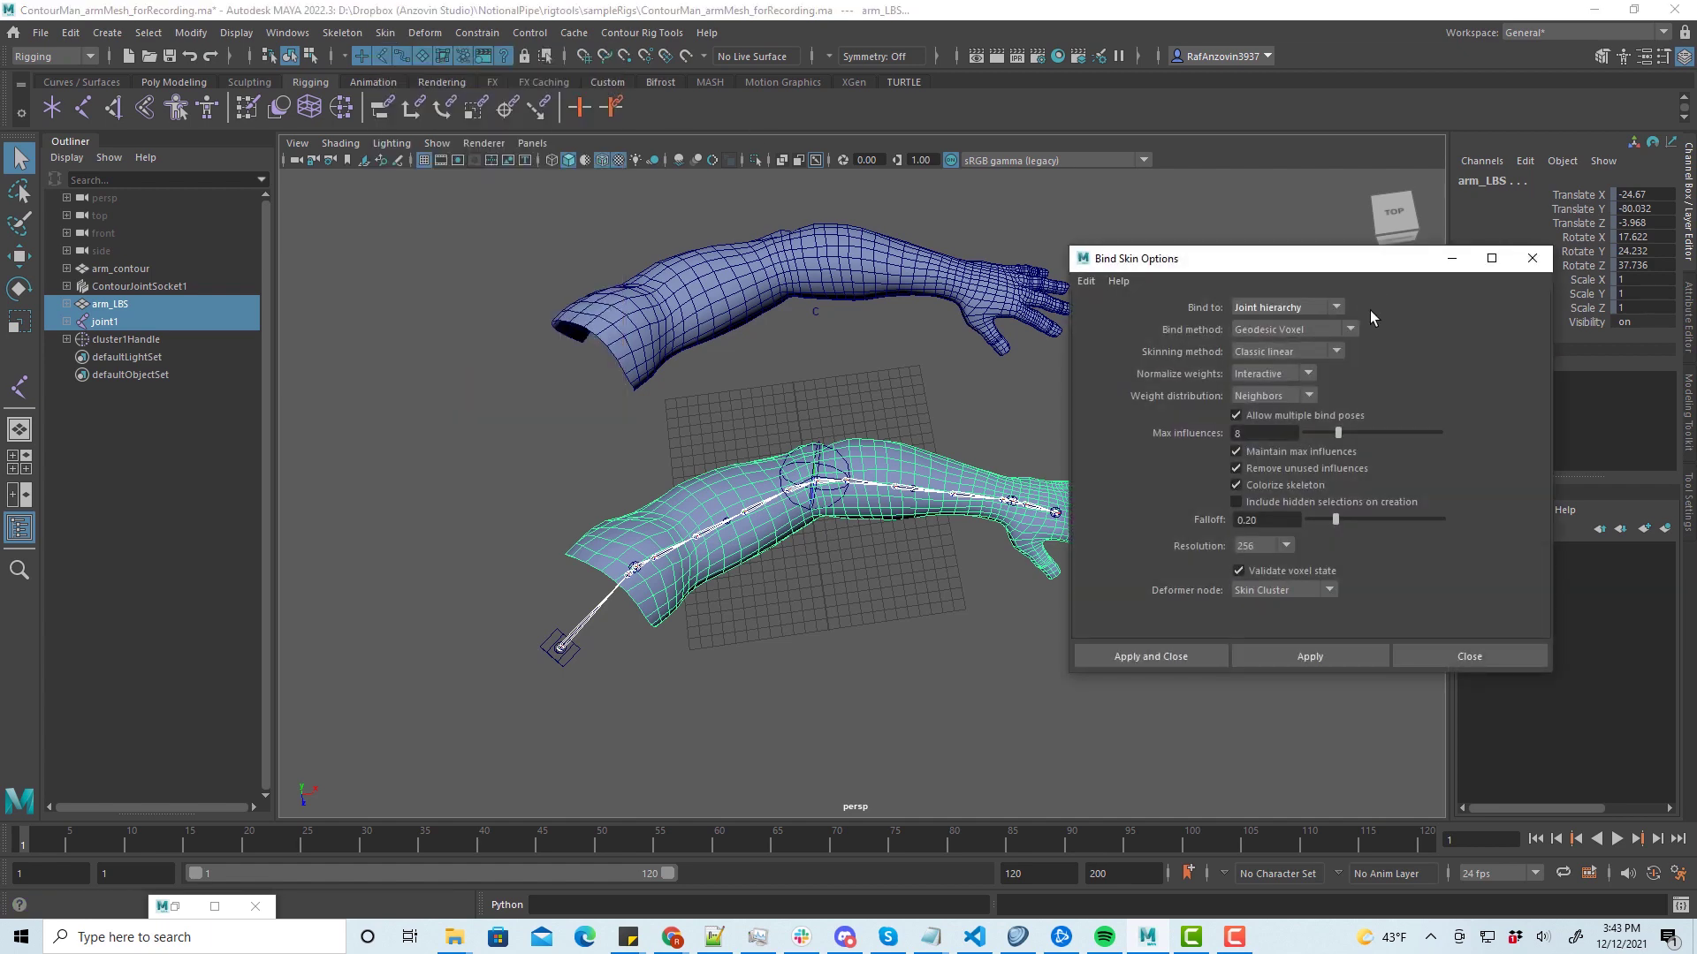
left_click(1339, 663)
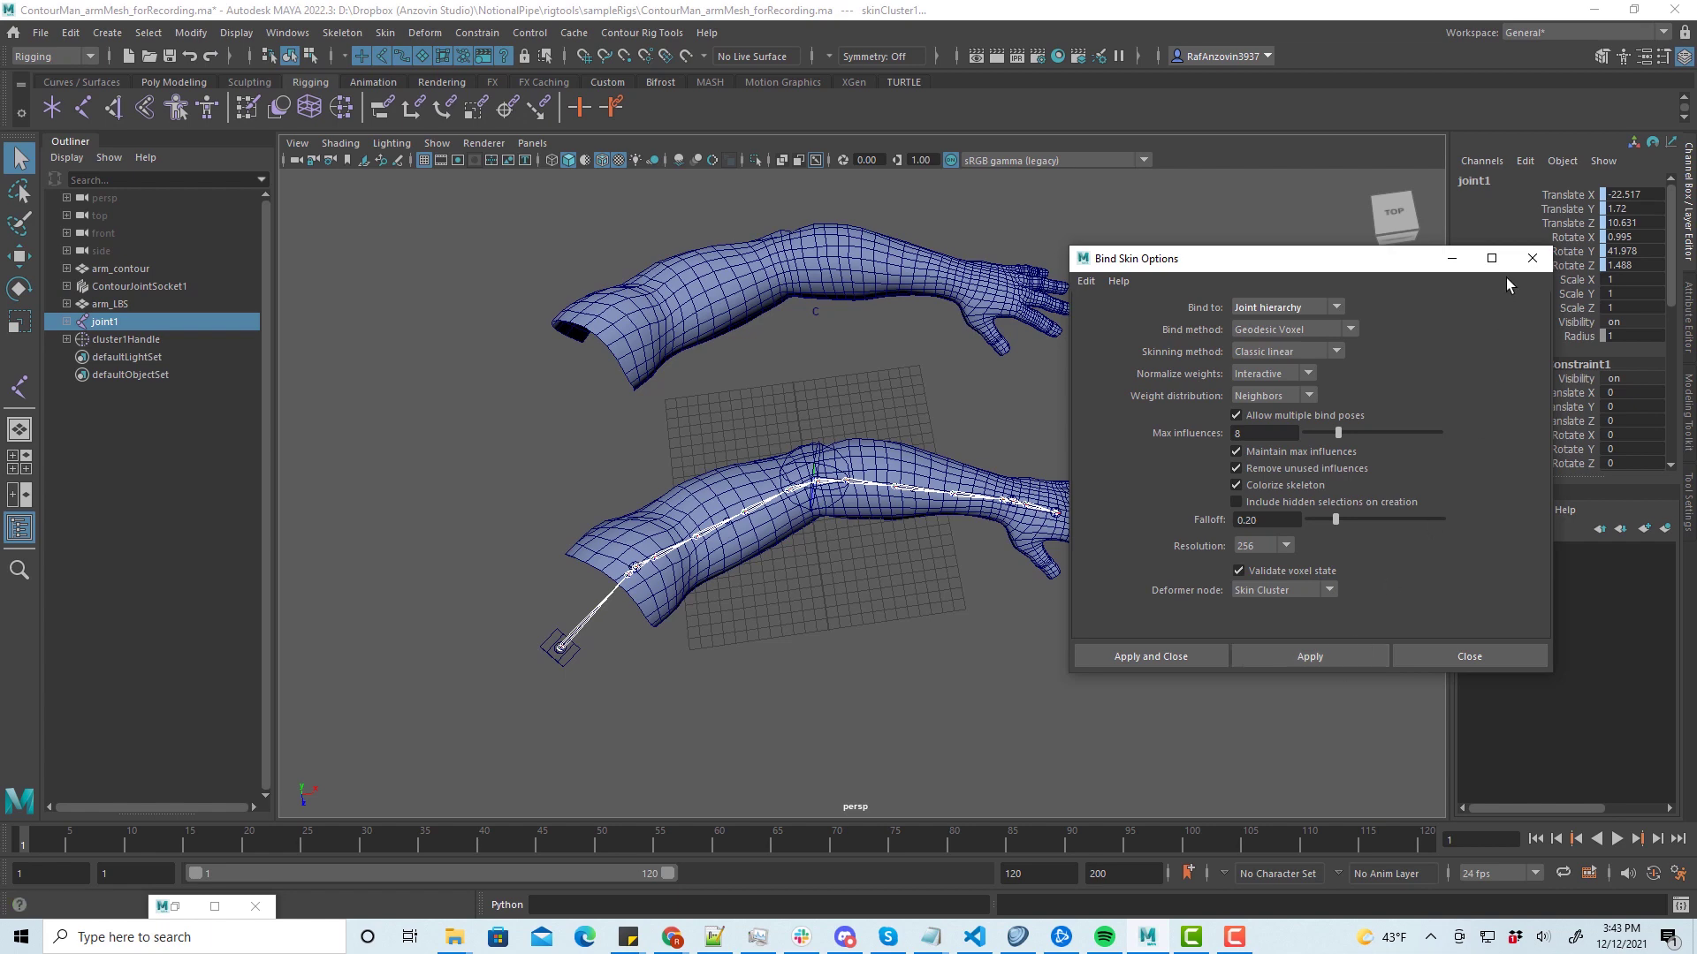
left_click(1533, 259)
- Lengthen the upper-arm bone ContourBone2 to about 24.2 so both arm meshes extend
scroll(798, 549, "up", 5)
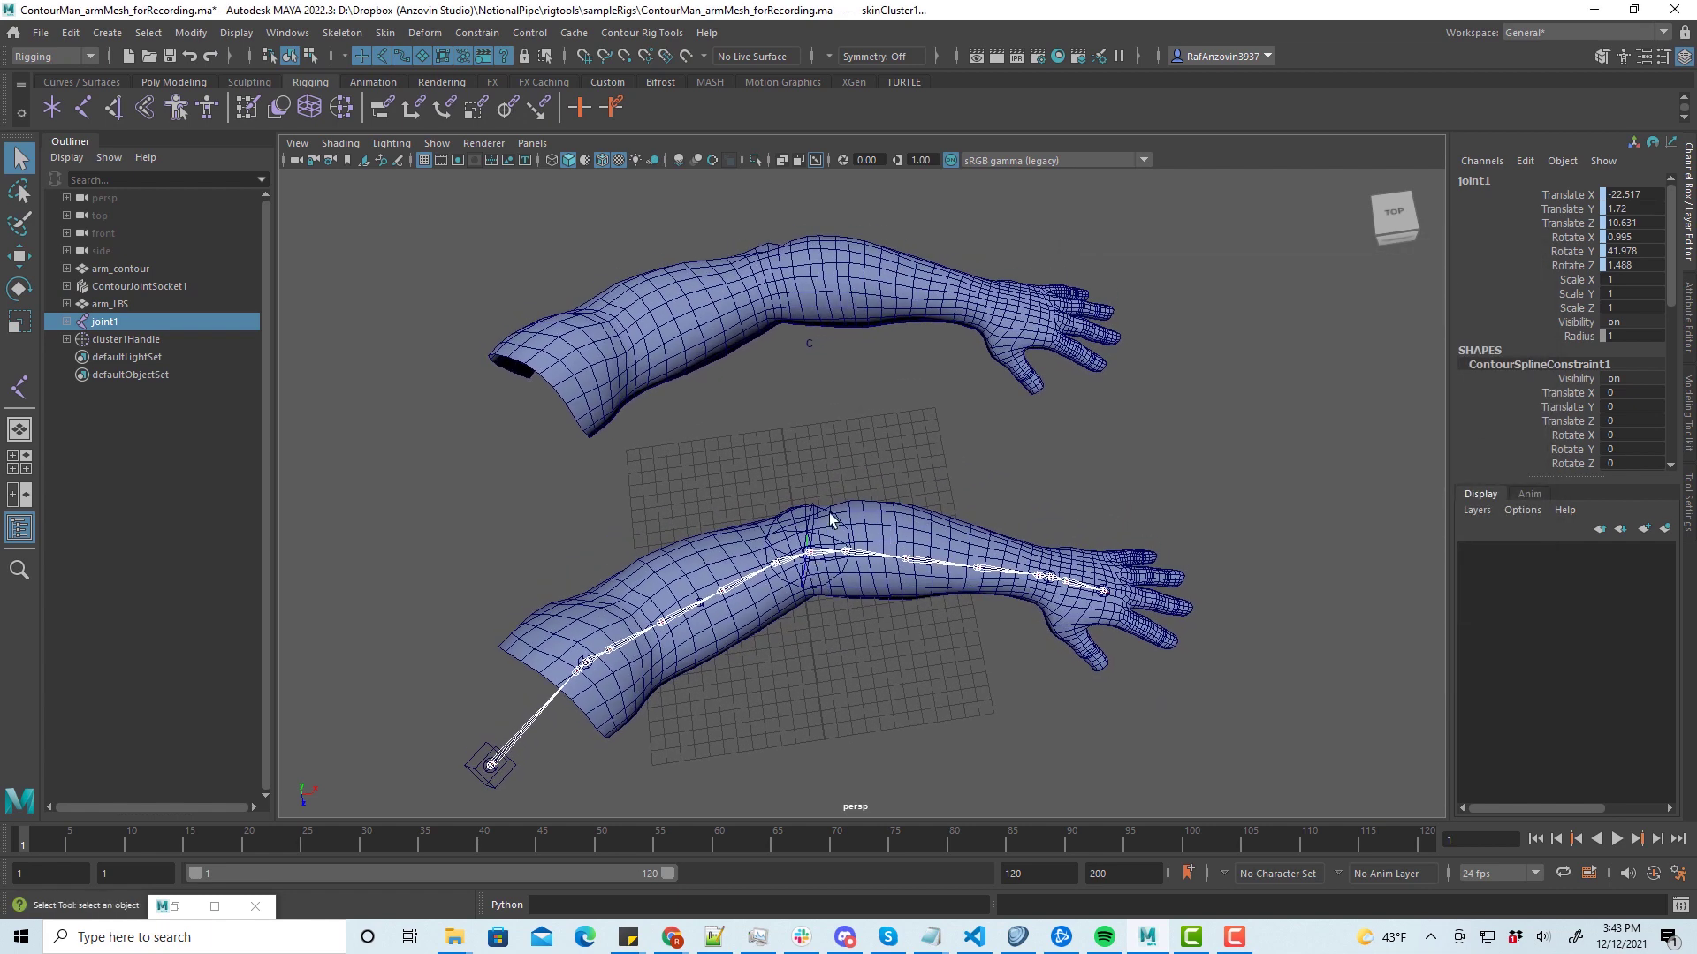
left_click(875, 534)
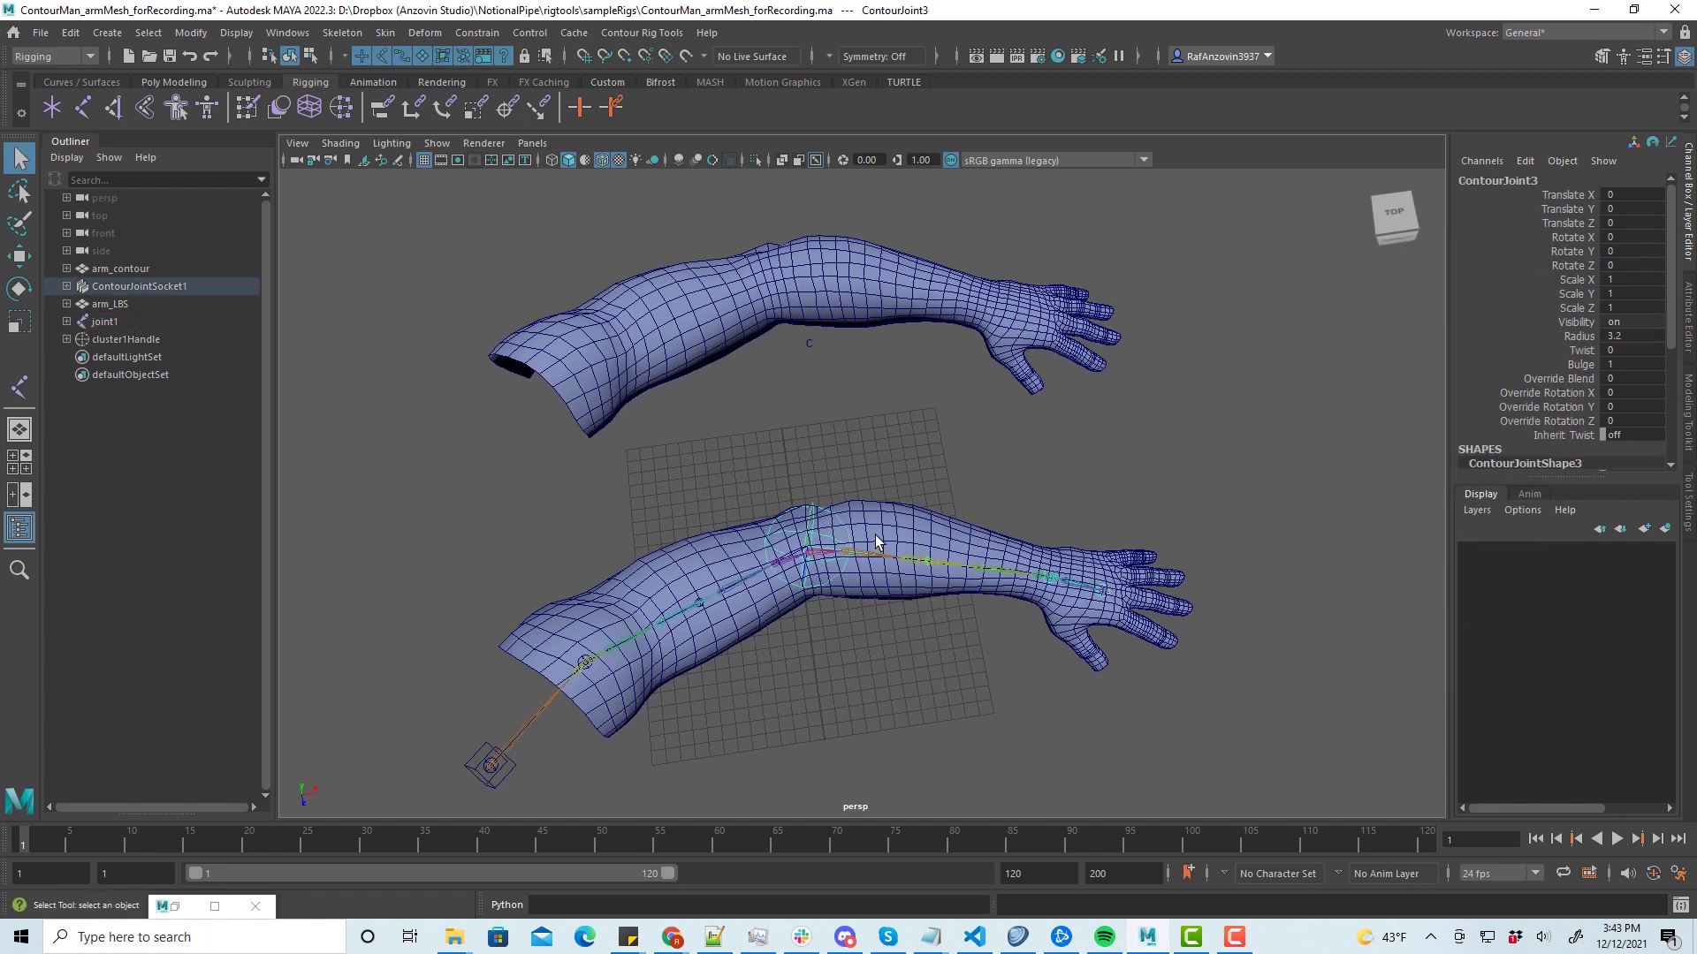
left_click(875, 534)
left_click(1579, 222)
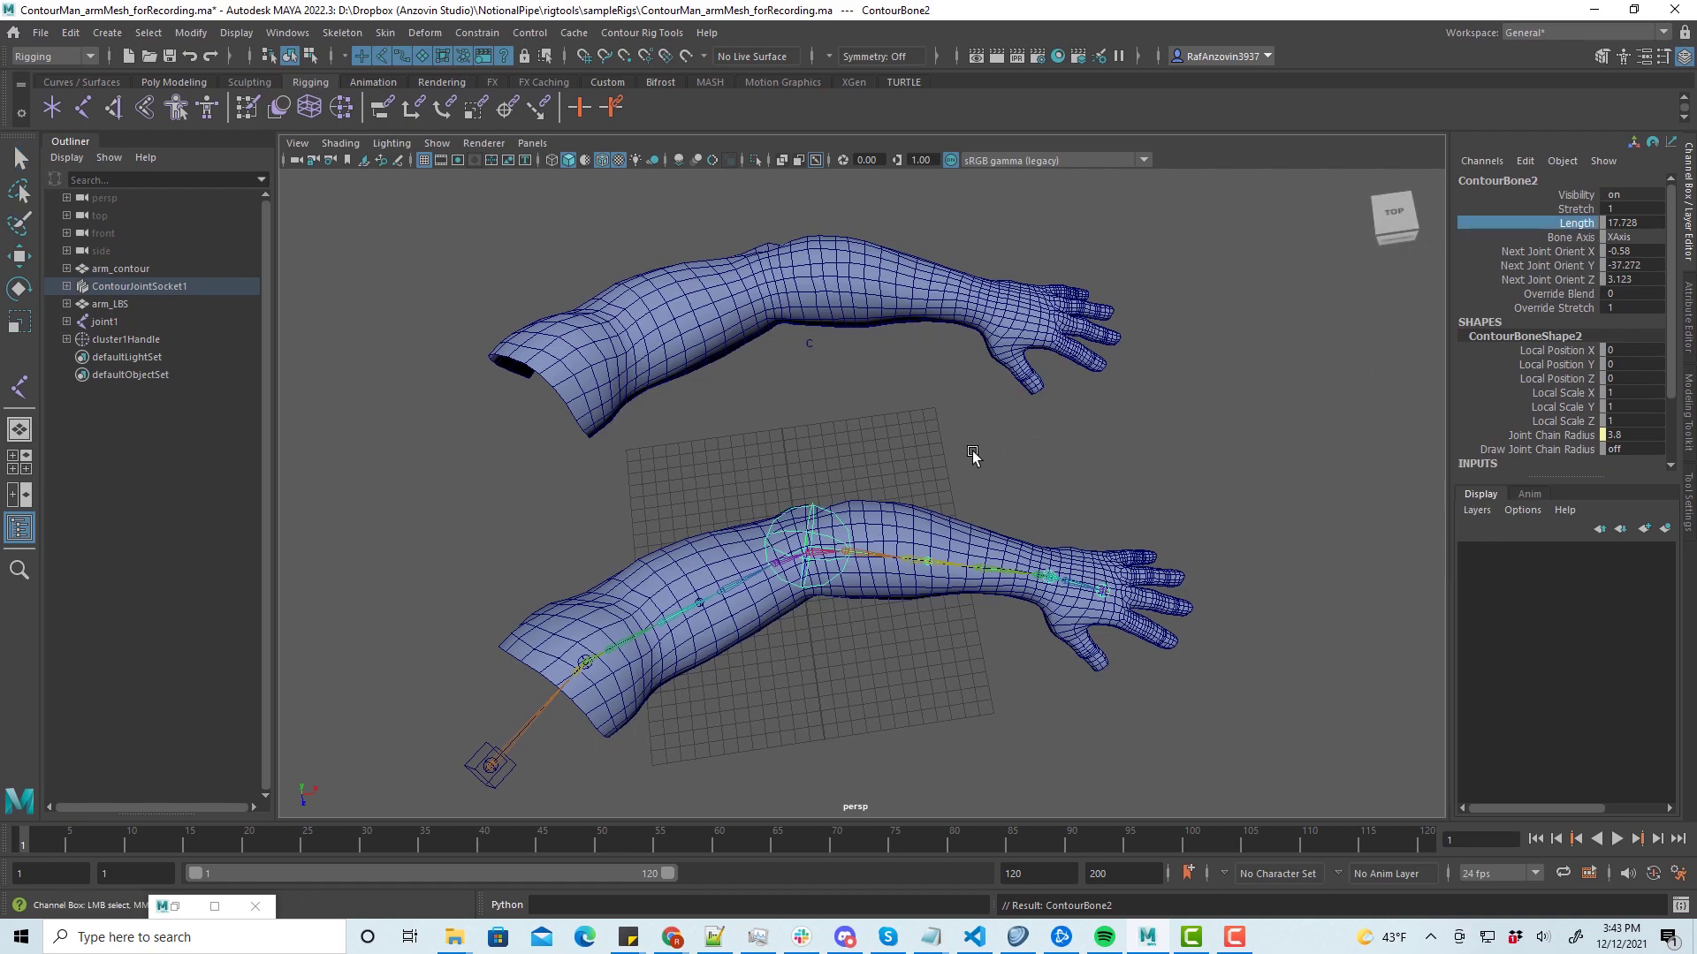
middle_click_drag(973, 454, 1032, 439)
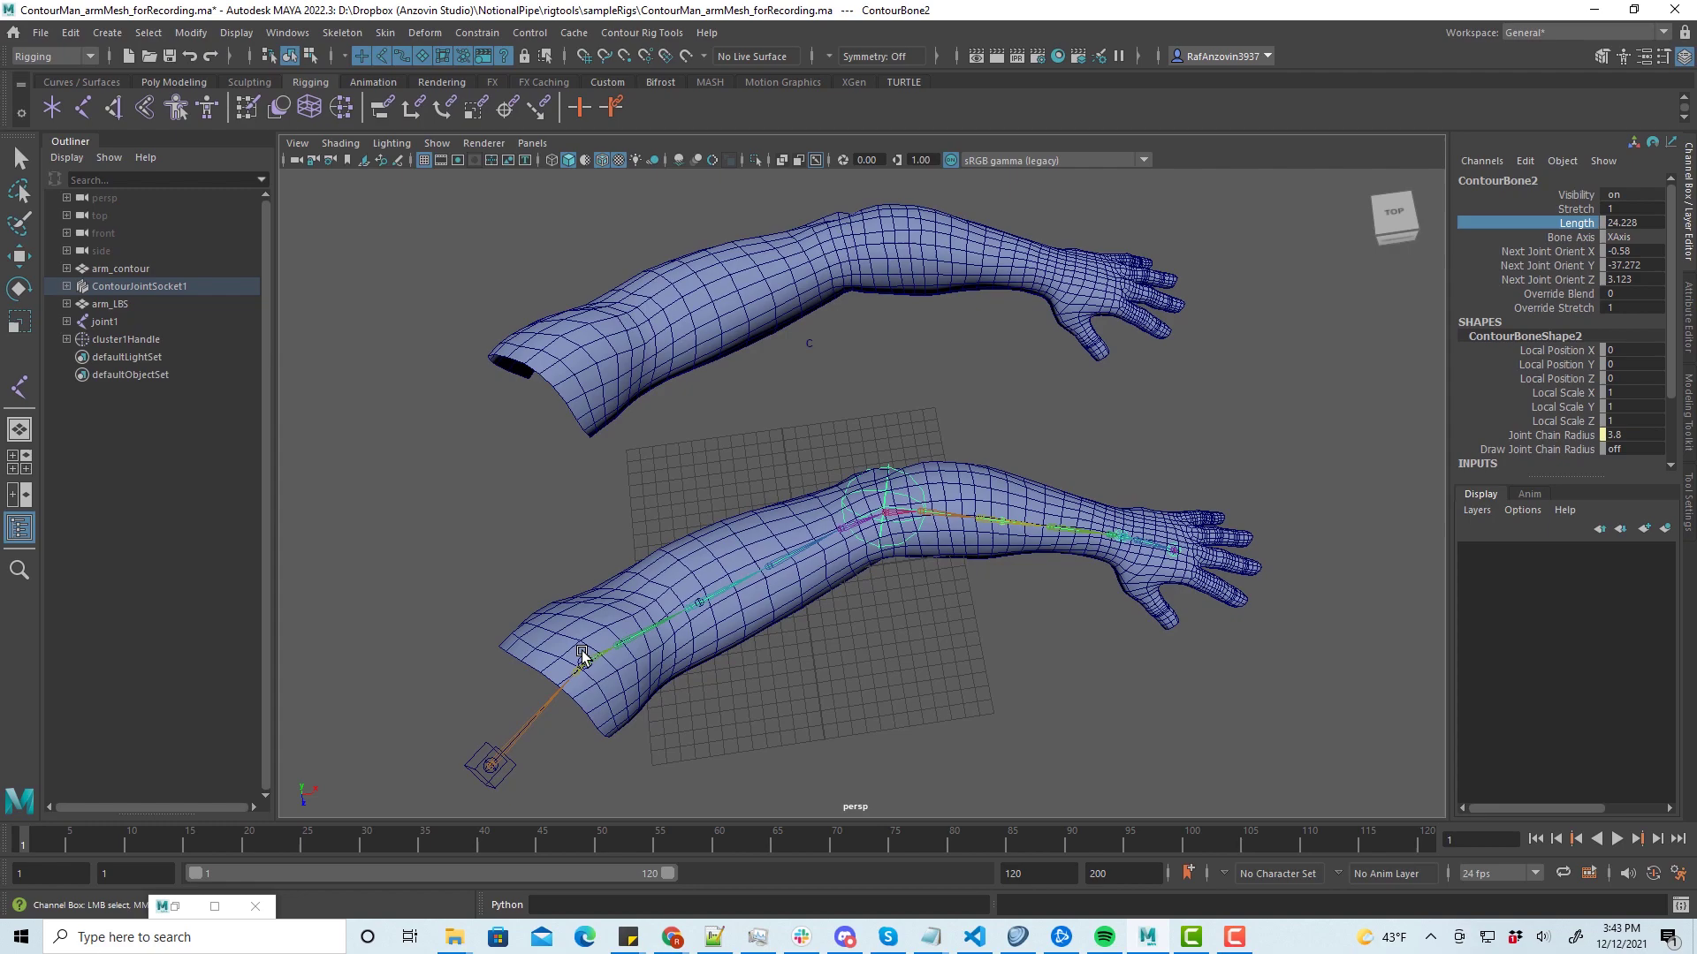
- Twist the shoulder joint ContourJoint2 to about -102.4° in X
left_click(582, 654)
left_click_drag(679, 680, 720, 651, "alt")
key("e")
left_click_drag(674, 712, 780, 568)
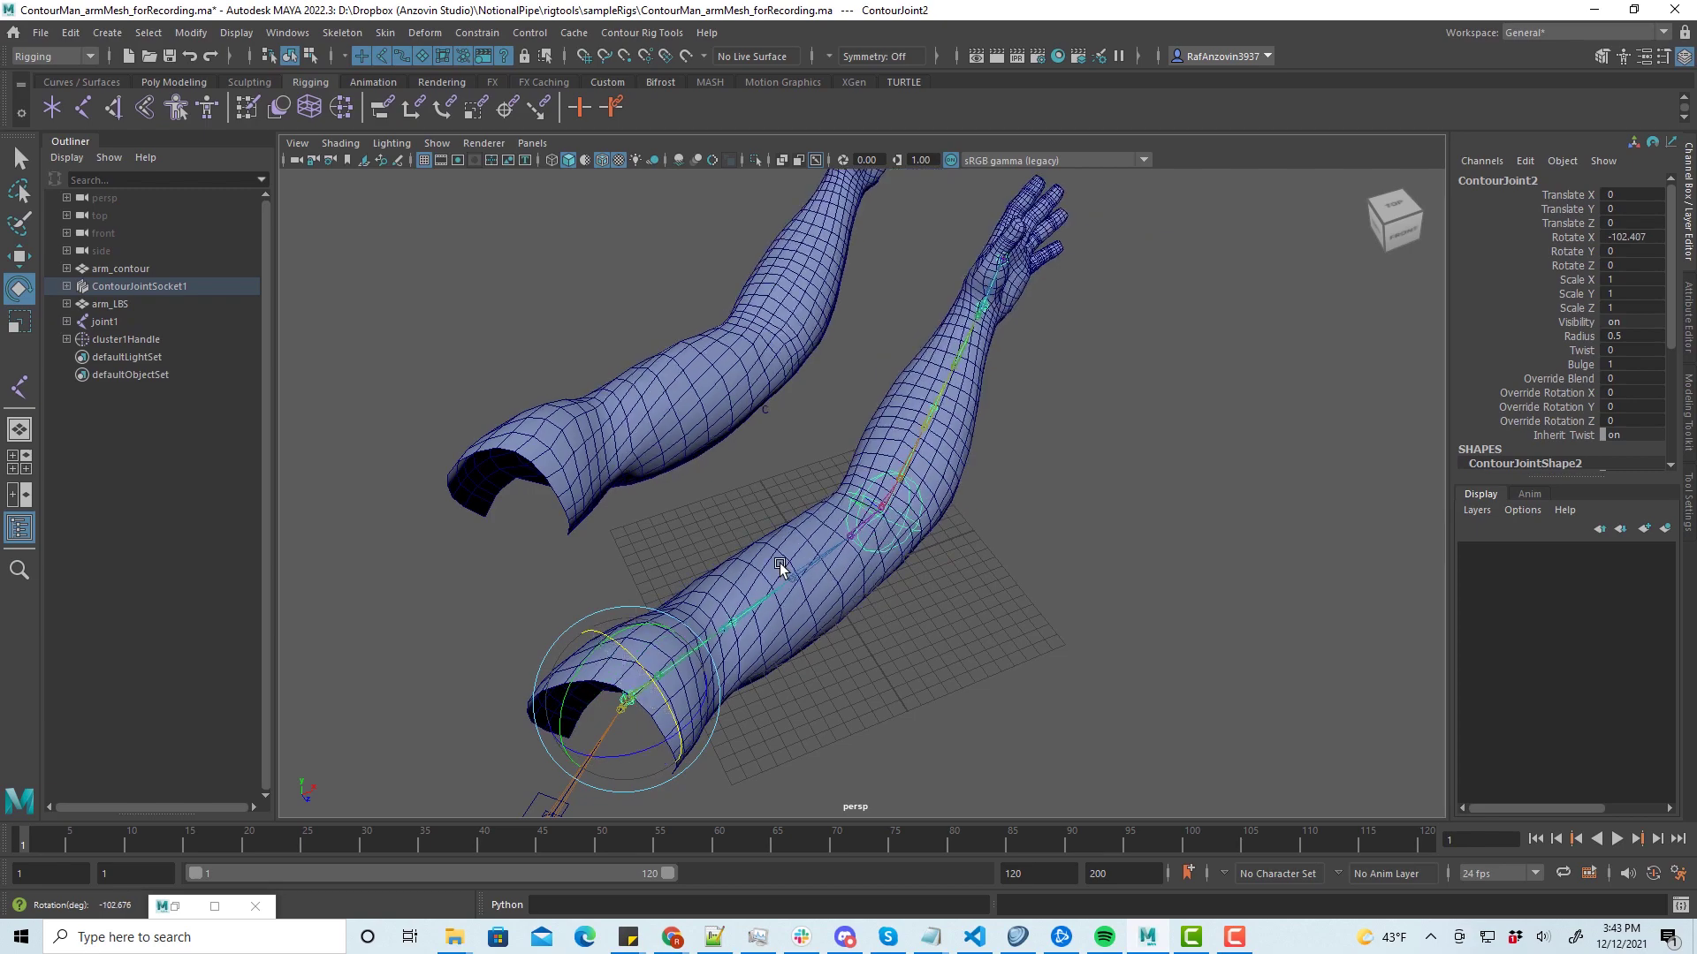
- Bend the elbow joint ContourJoint3 to about -75.4° in Y and compare both arms from the front
left_click(919, 495)
left_click_drag(1003, 556, 768, 462, "alt")
left_click_drag(861, 565, 950, 553, "alt")
middle_click_drag(833, 584, 868, 624, "alt")
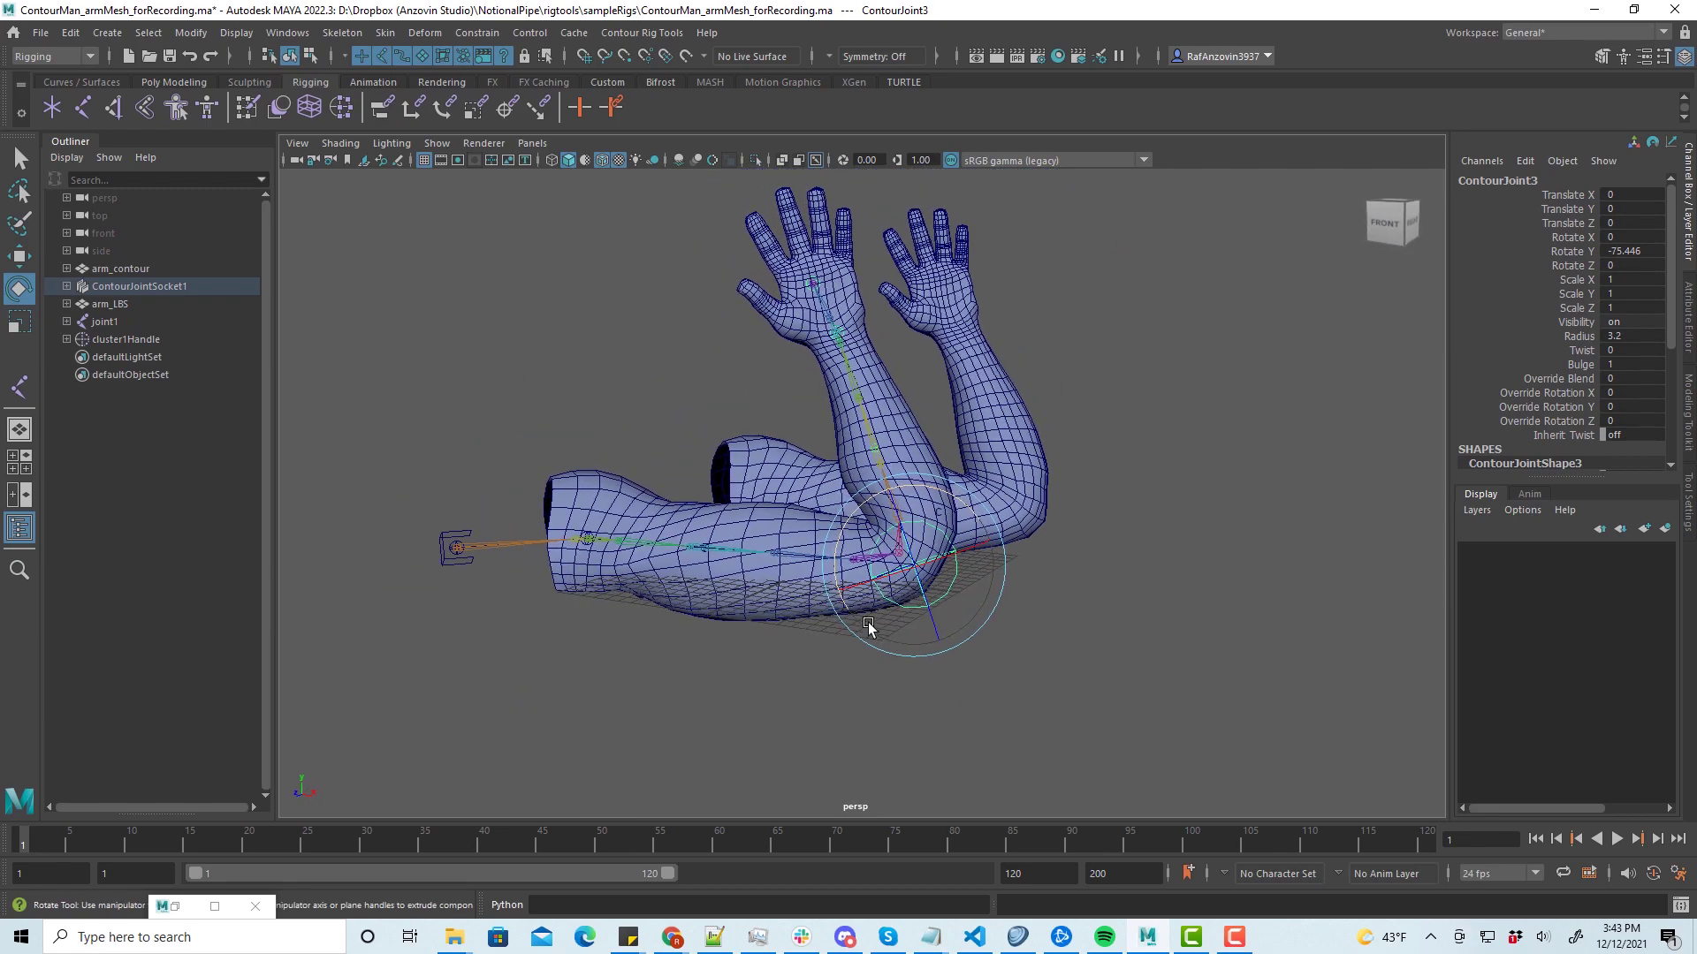
- Move the upper arm's middle control point ContourBoneCV2 to curve the bone, and undo the change
mouse_move(867, 624)
left_mouse_down("alt")
mouse_move(905, 640)
mouse_move(863, 653)
left_mouse_up("alt")
left_click(713, 568)
key("w")
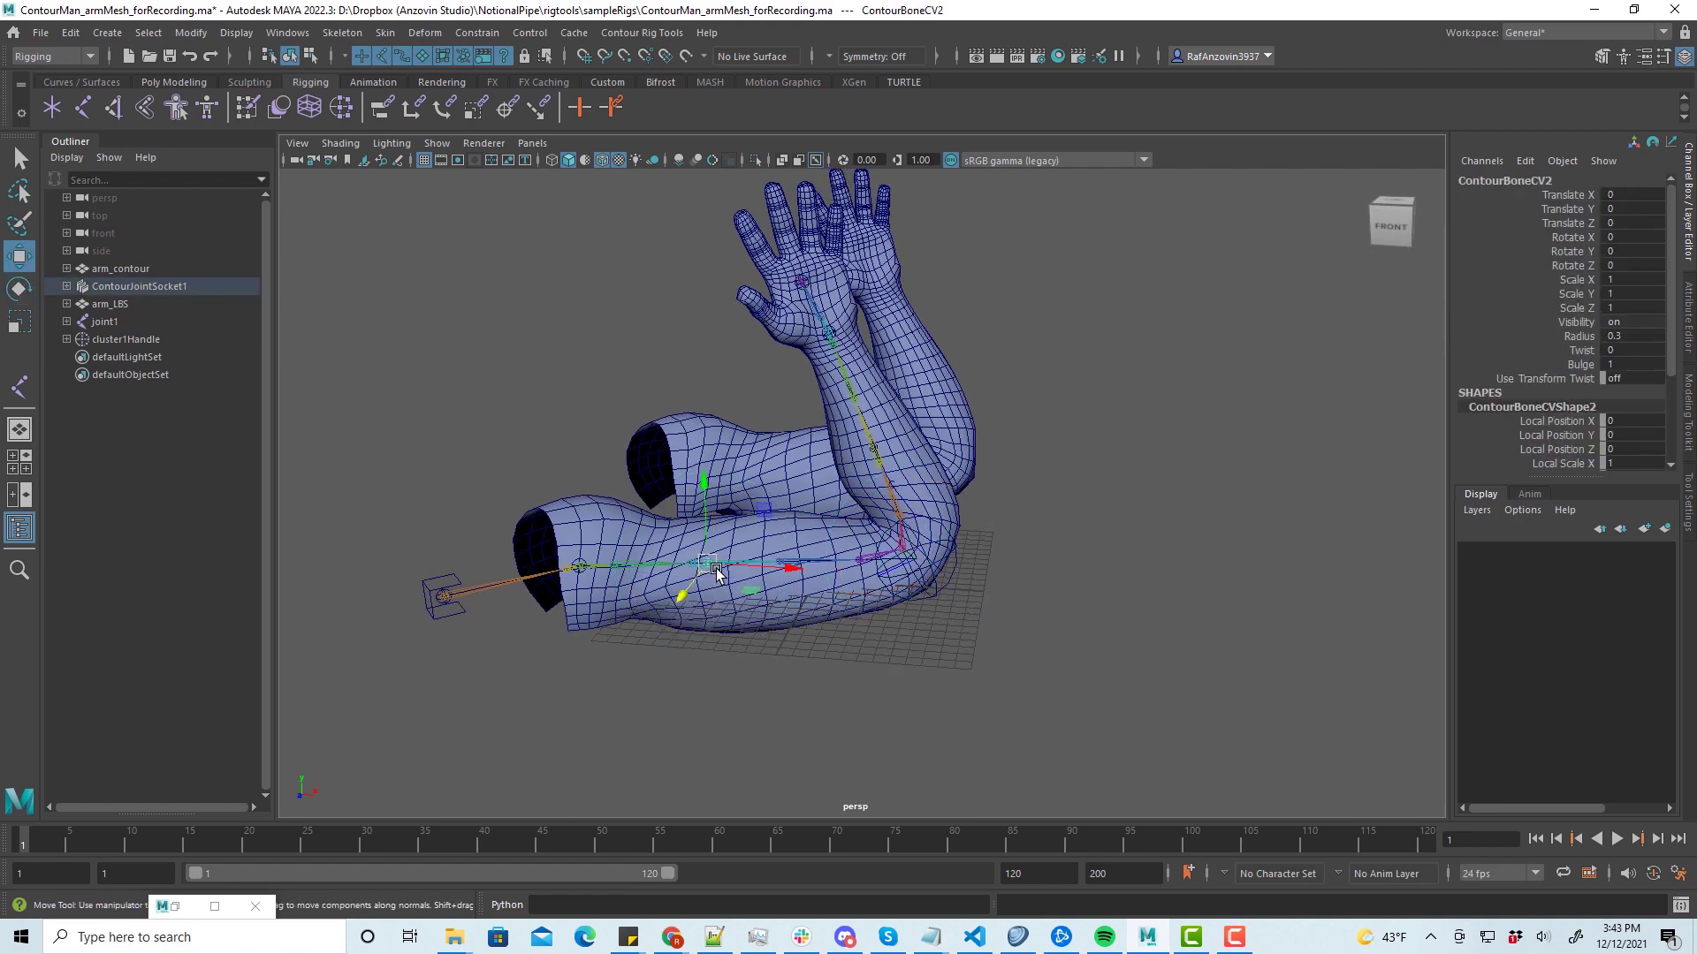
mouse_move(716, 570)
left_mouse_down()
mouse_move(756, 622)
mouse_move(745, 555)
left_mouse_up()
left_click_drag(852, 620, 909, 632, "alt")
key("ctrl+z")
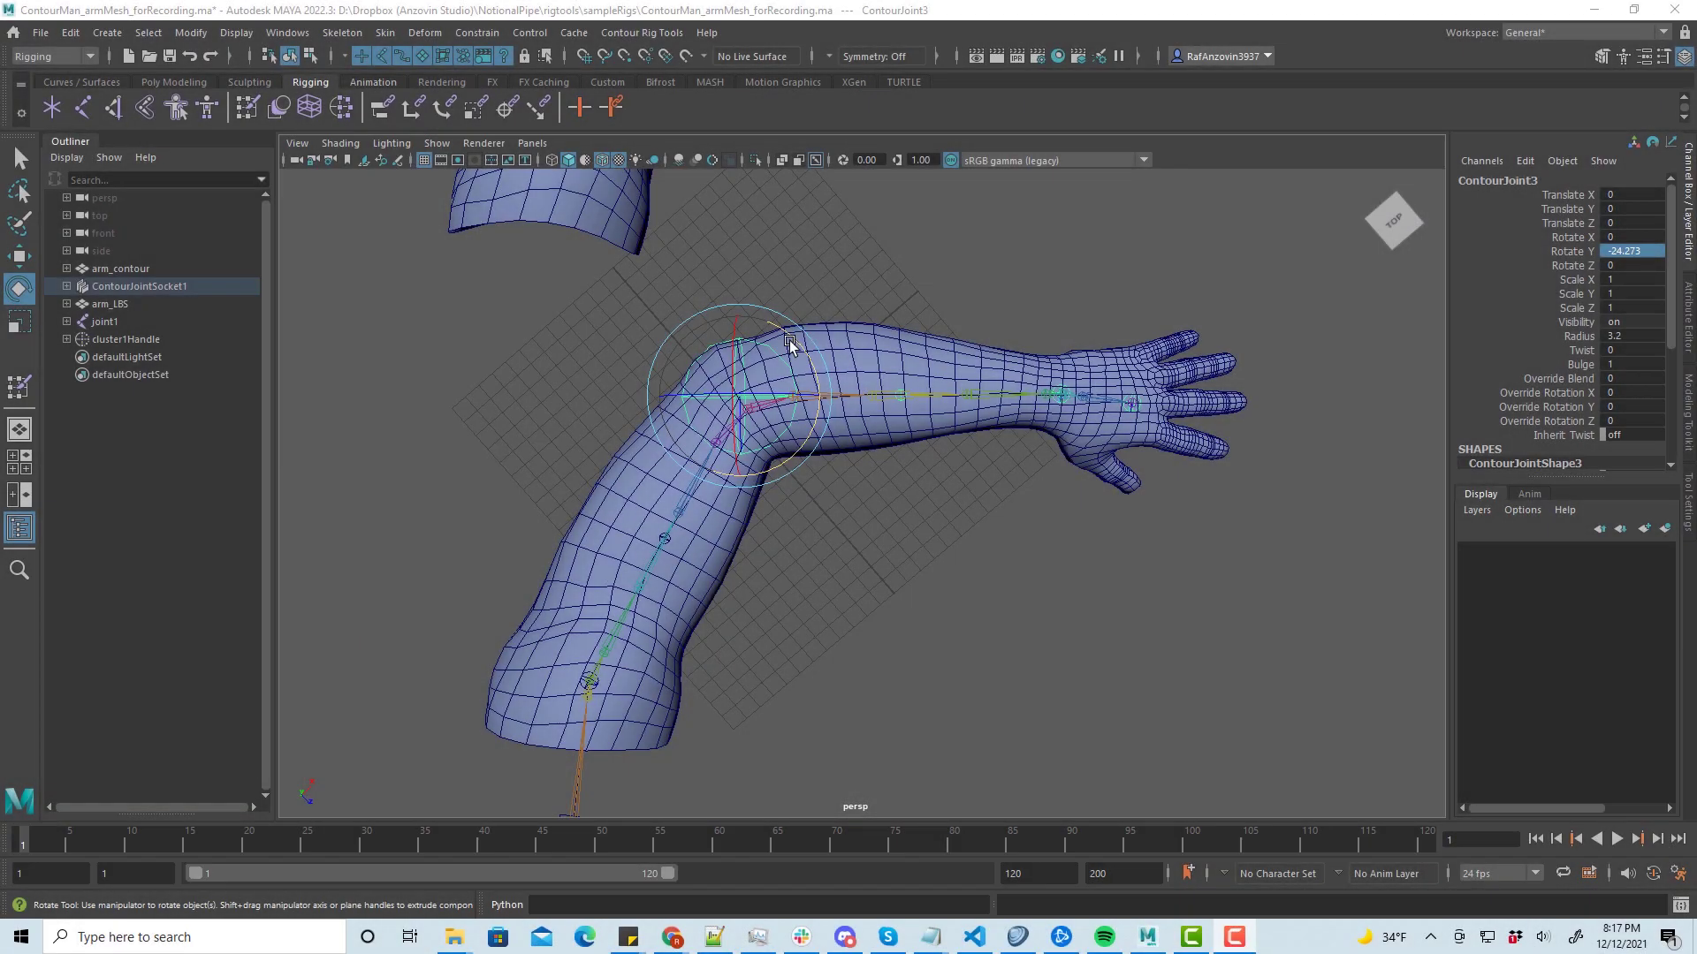
- Bend the elbow to about -53.2° in Y and try moving the forearm's middle control point ContourBoneCV1
left_click_drag(833, 395, 856, 361)
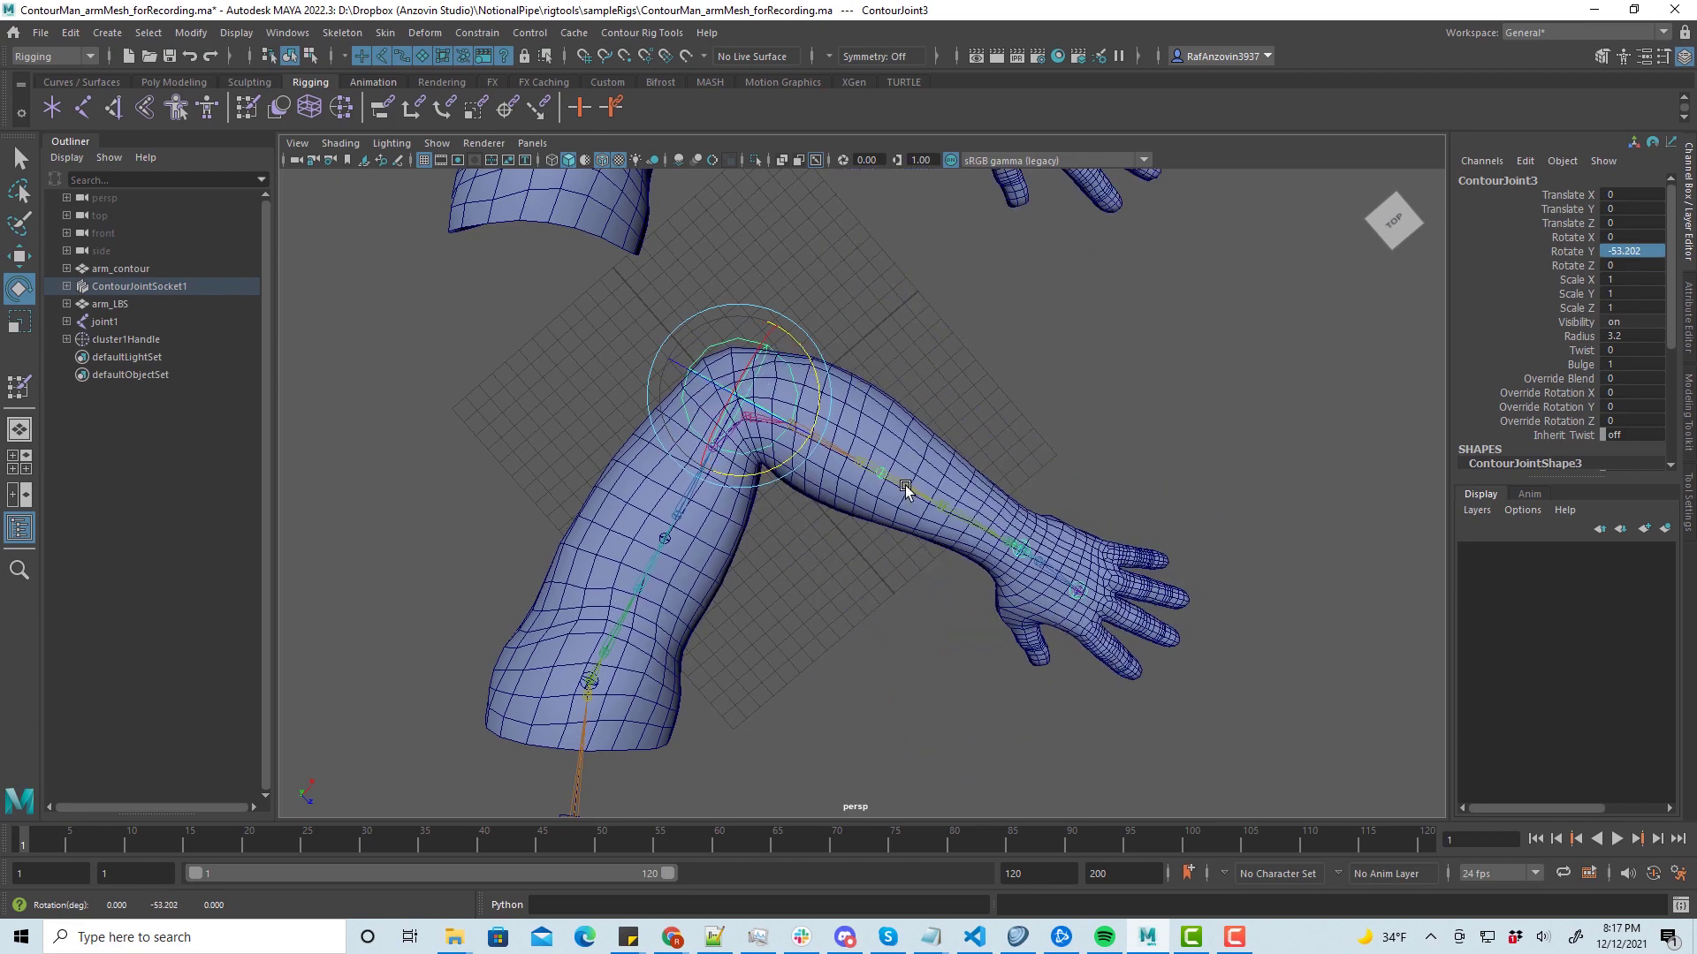
left_click(878, 478)
key("w")
left_click_drag(878, 474, 883, 529)
key("ctrl+z")
key("ctrl+z")
key("ctrl+z")
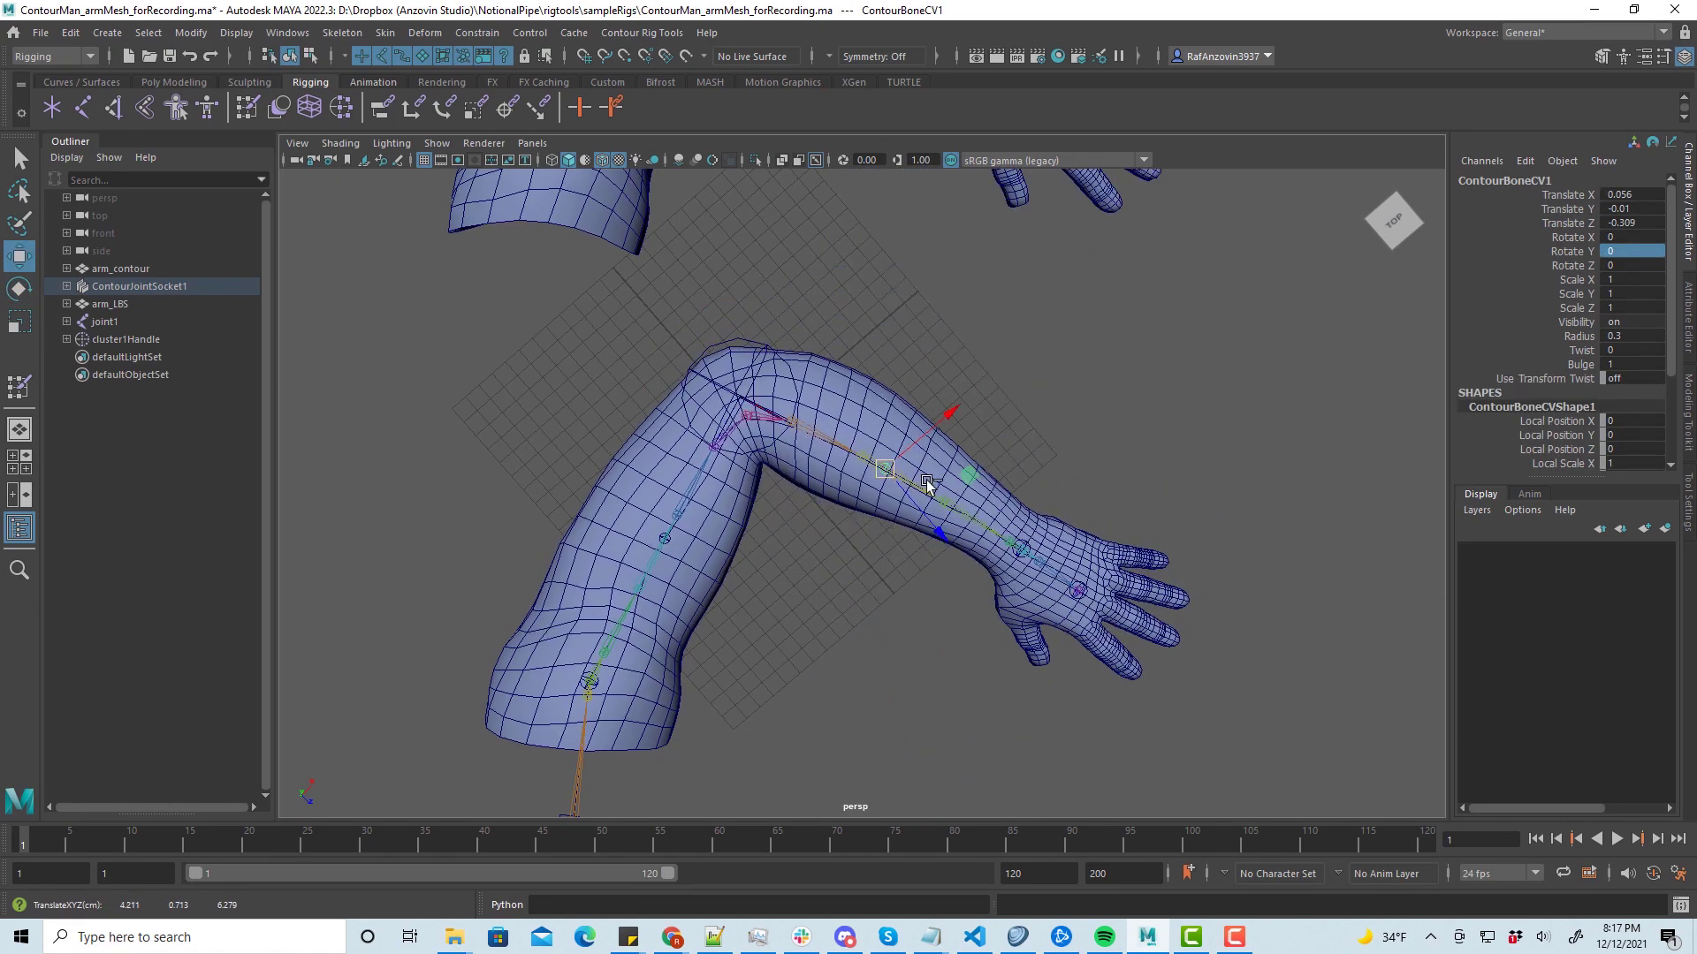
- Open skin weight painting on arm_LBS and examine the weights of the elbow influences from joint6 to joint9
left_click(847, 400)
left_click(388, 33)
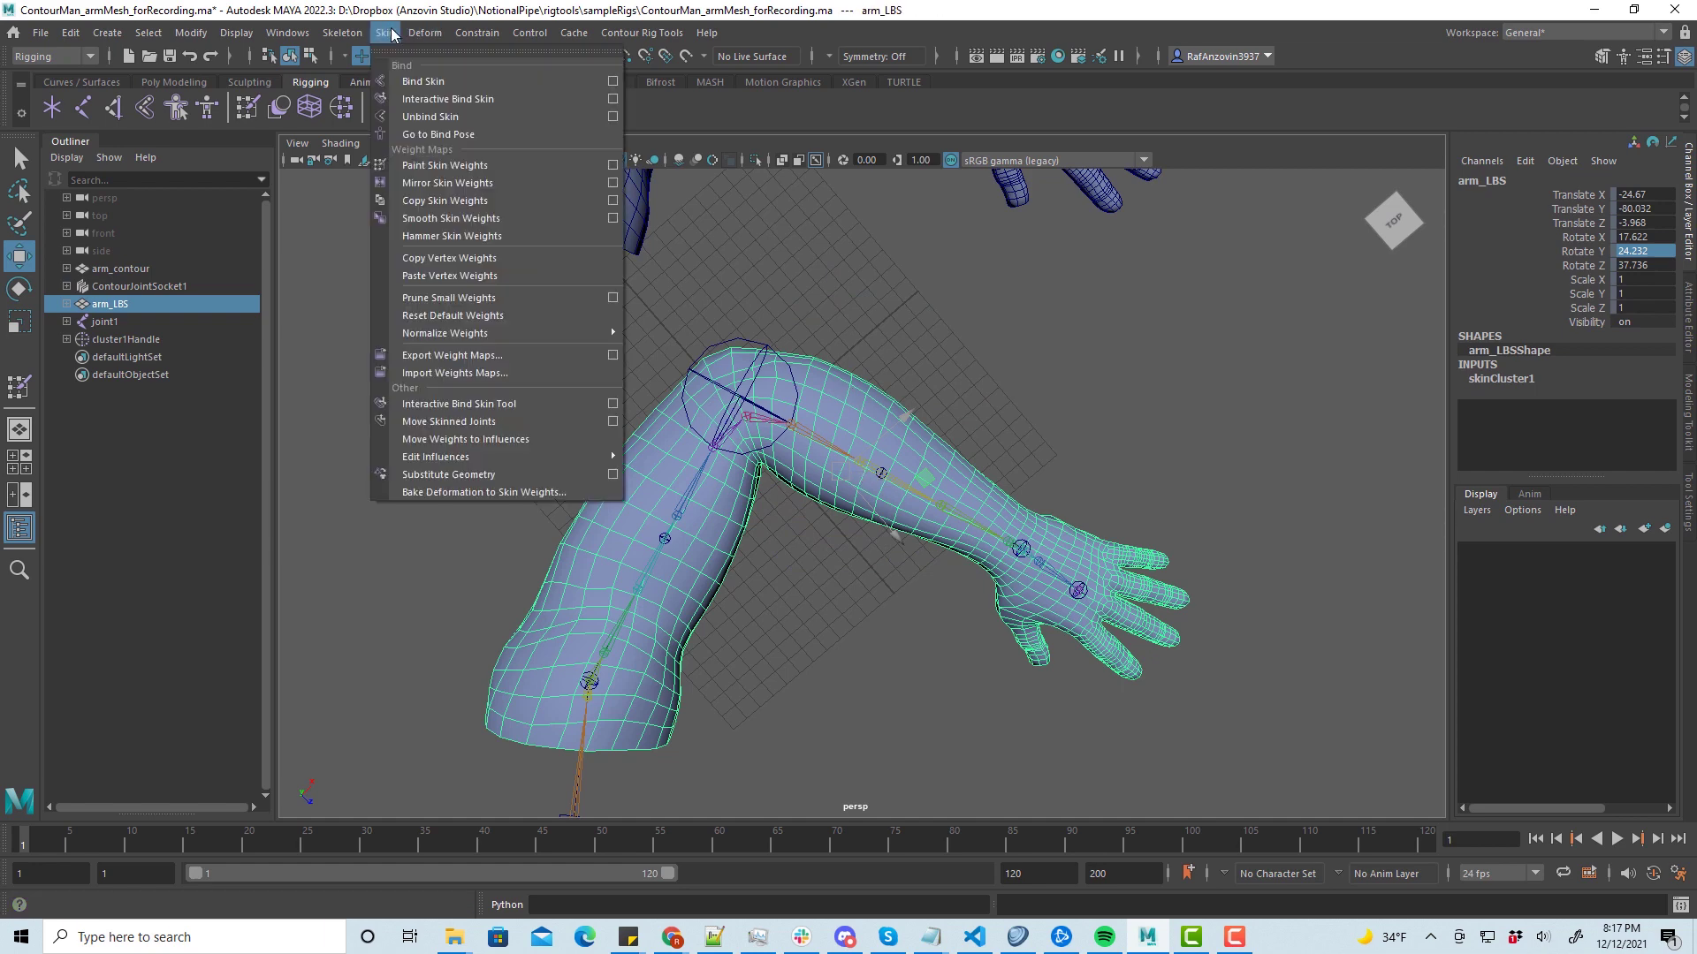
left_click(444, 165)
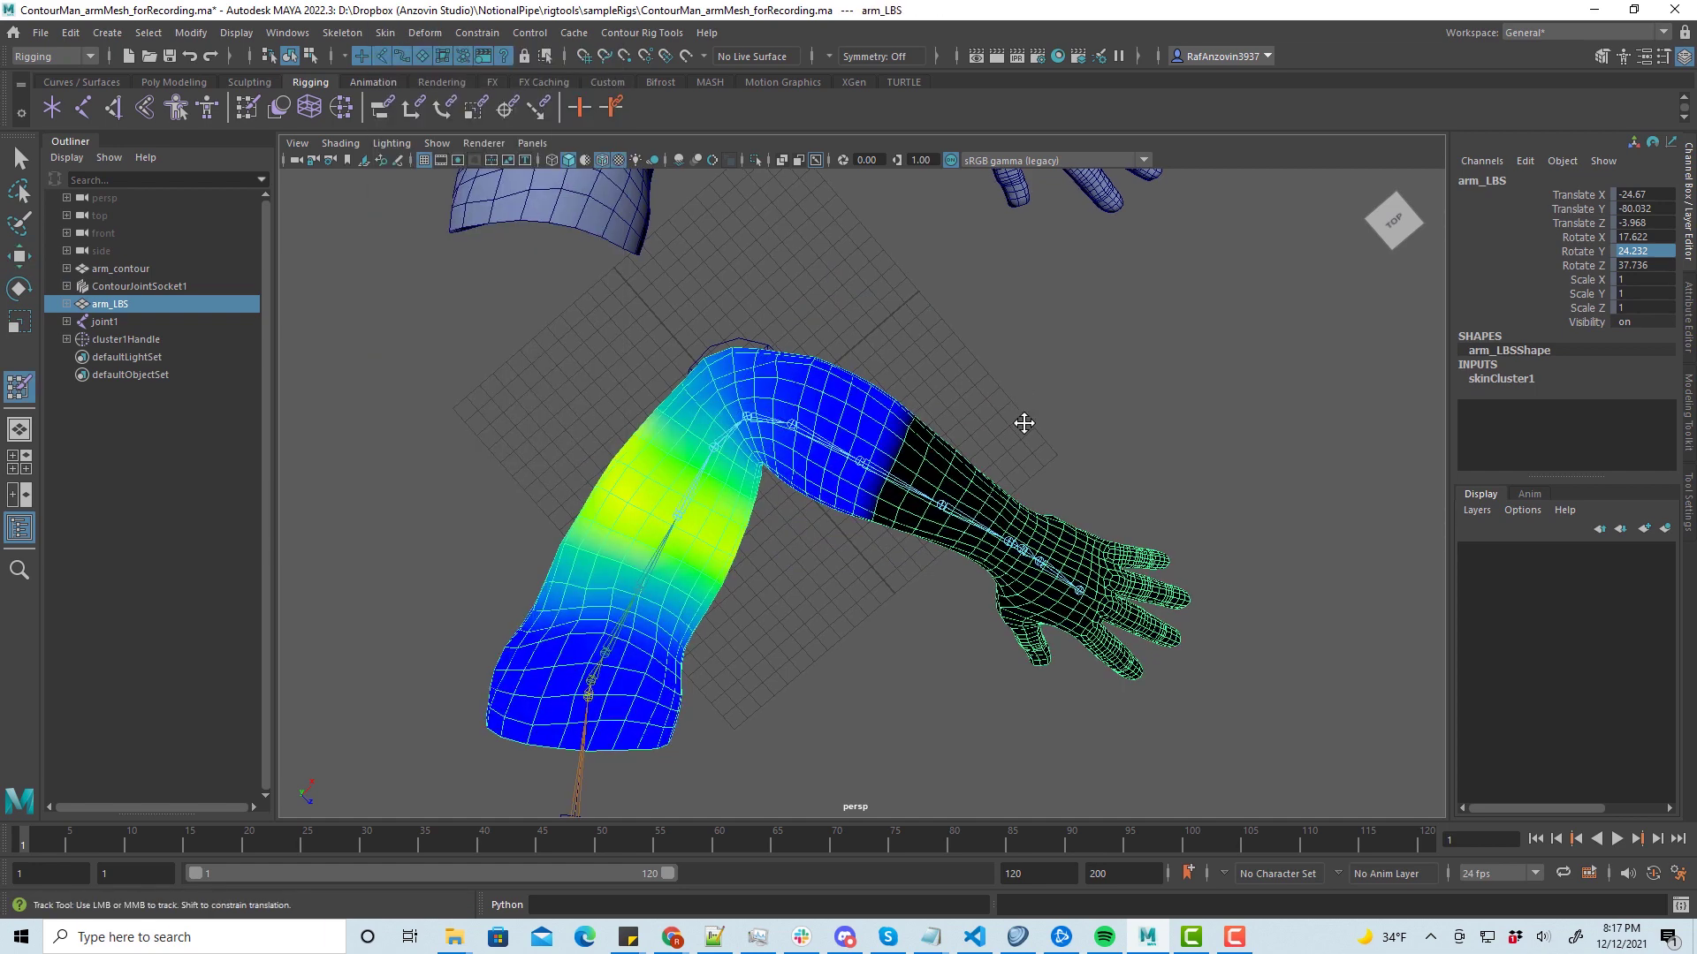
left_click(1689, 512)
left_click(1449, 369)
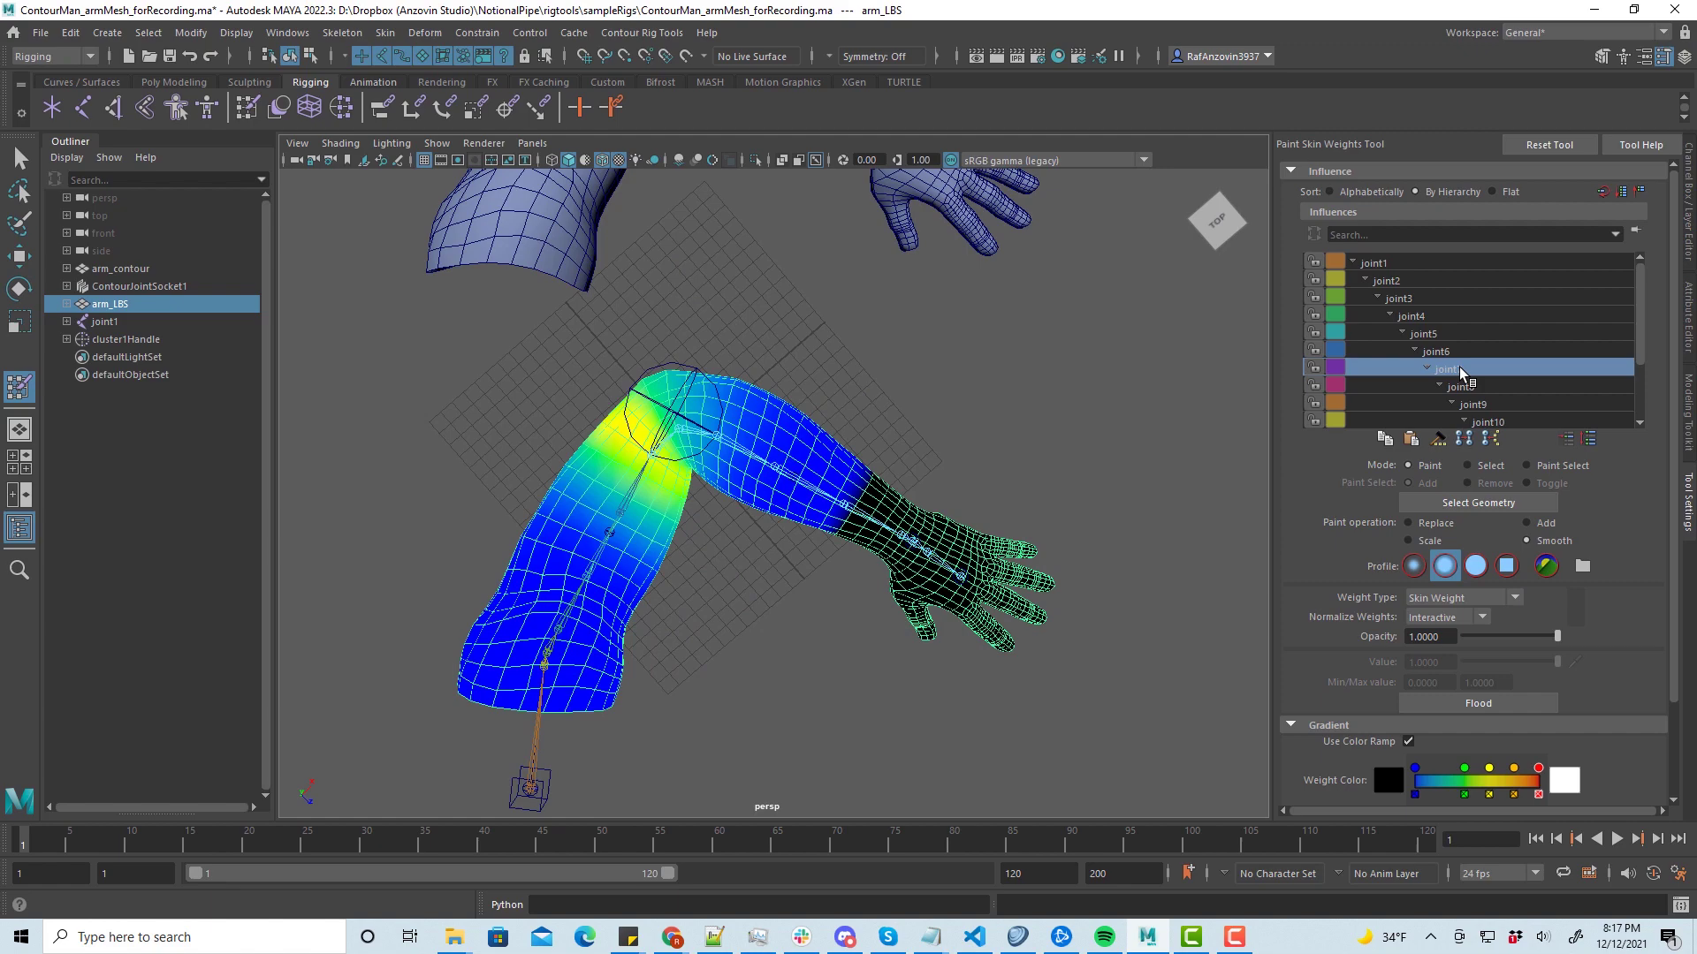
left_click(1468, 389)
middle_click_drag(877, 429, 931, 474, "alt")
right_click_drag(931, 473, 1053, 557, "alt")
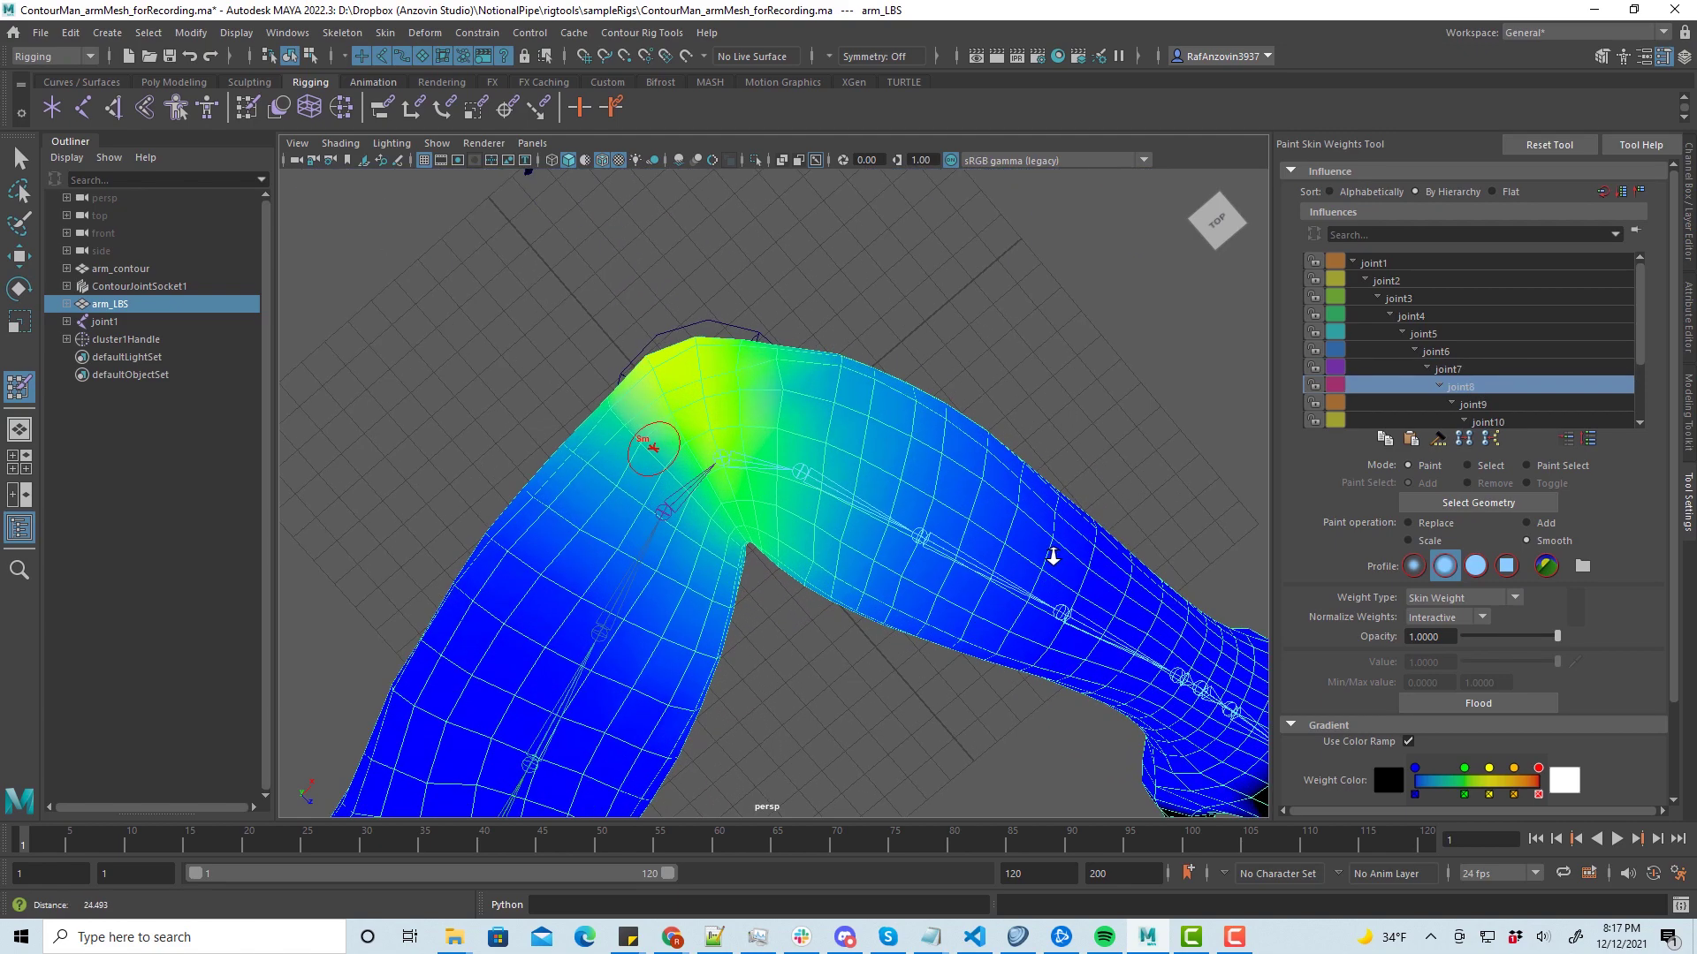
left_click(1484, 409)
left_click(1460, 387)
left_click(1447, 369)
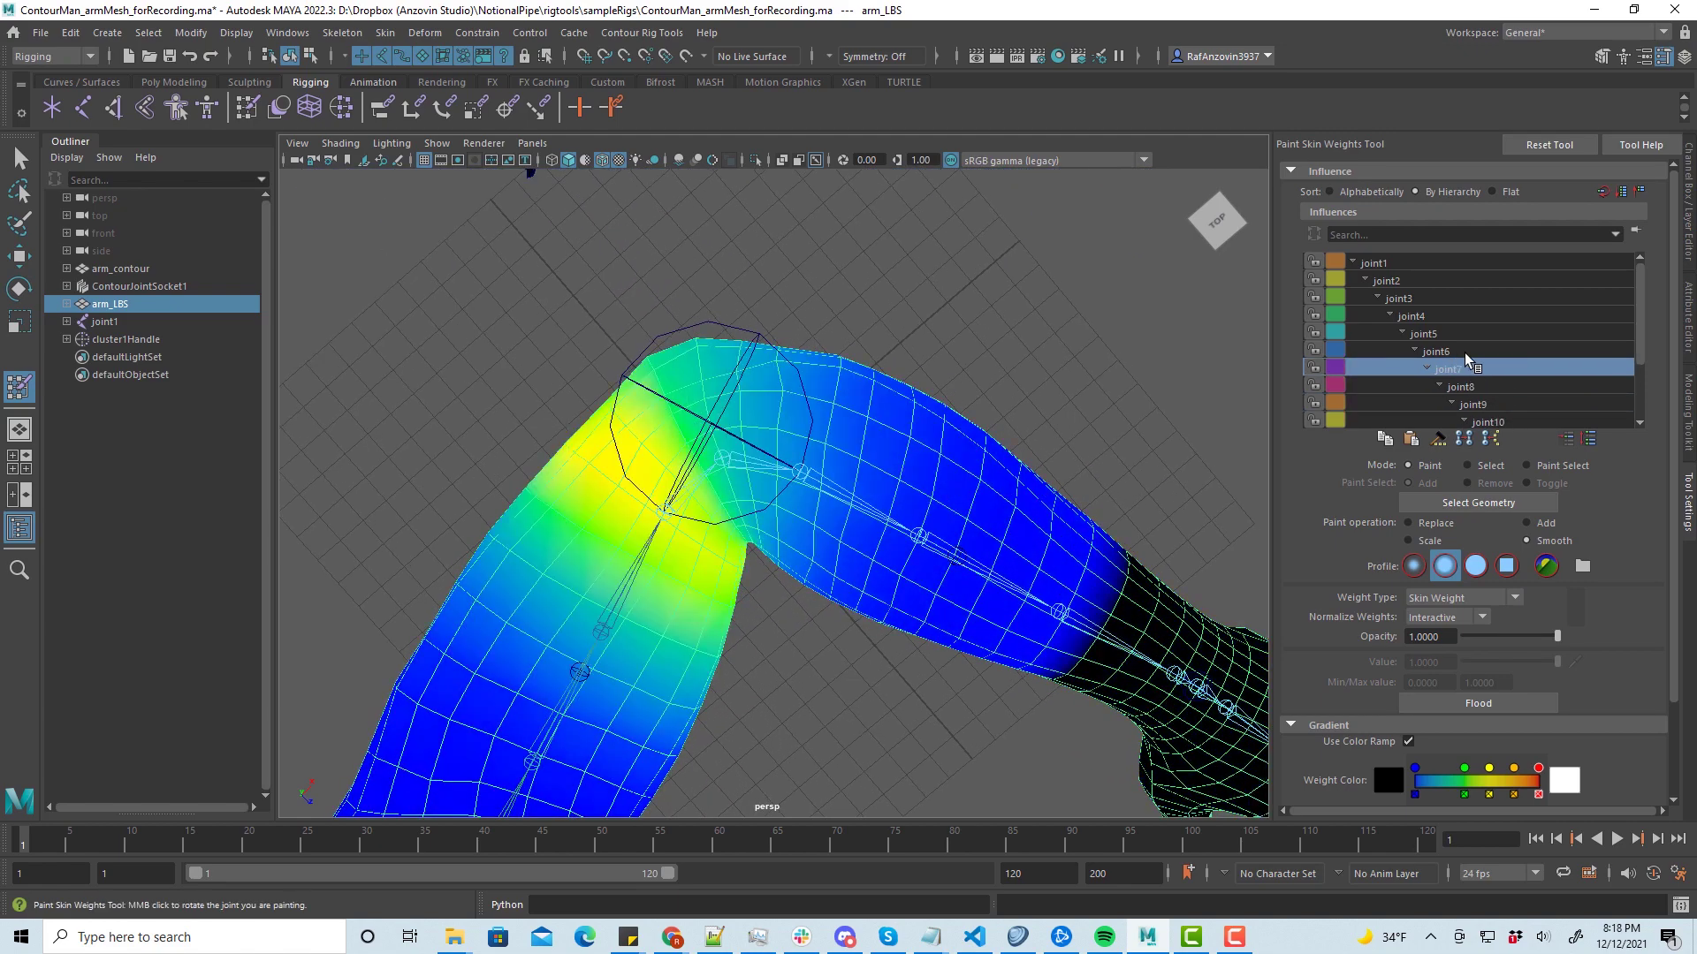
left_click(1436, 352)
left_click(20, 258)
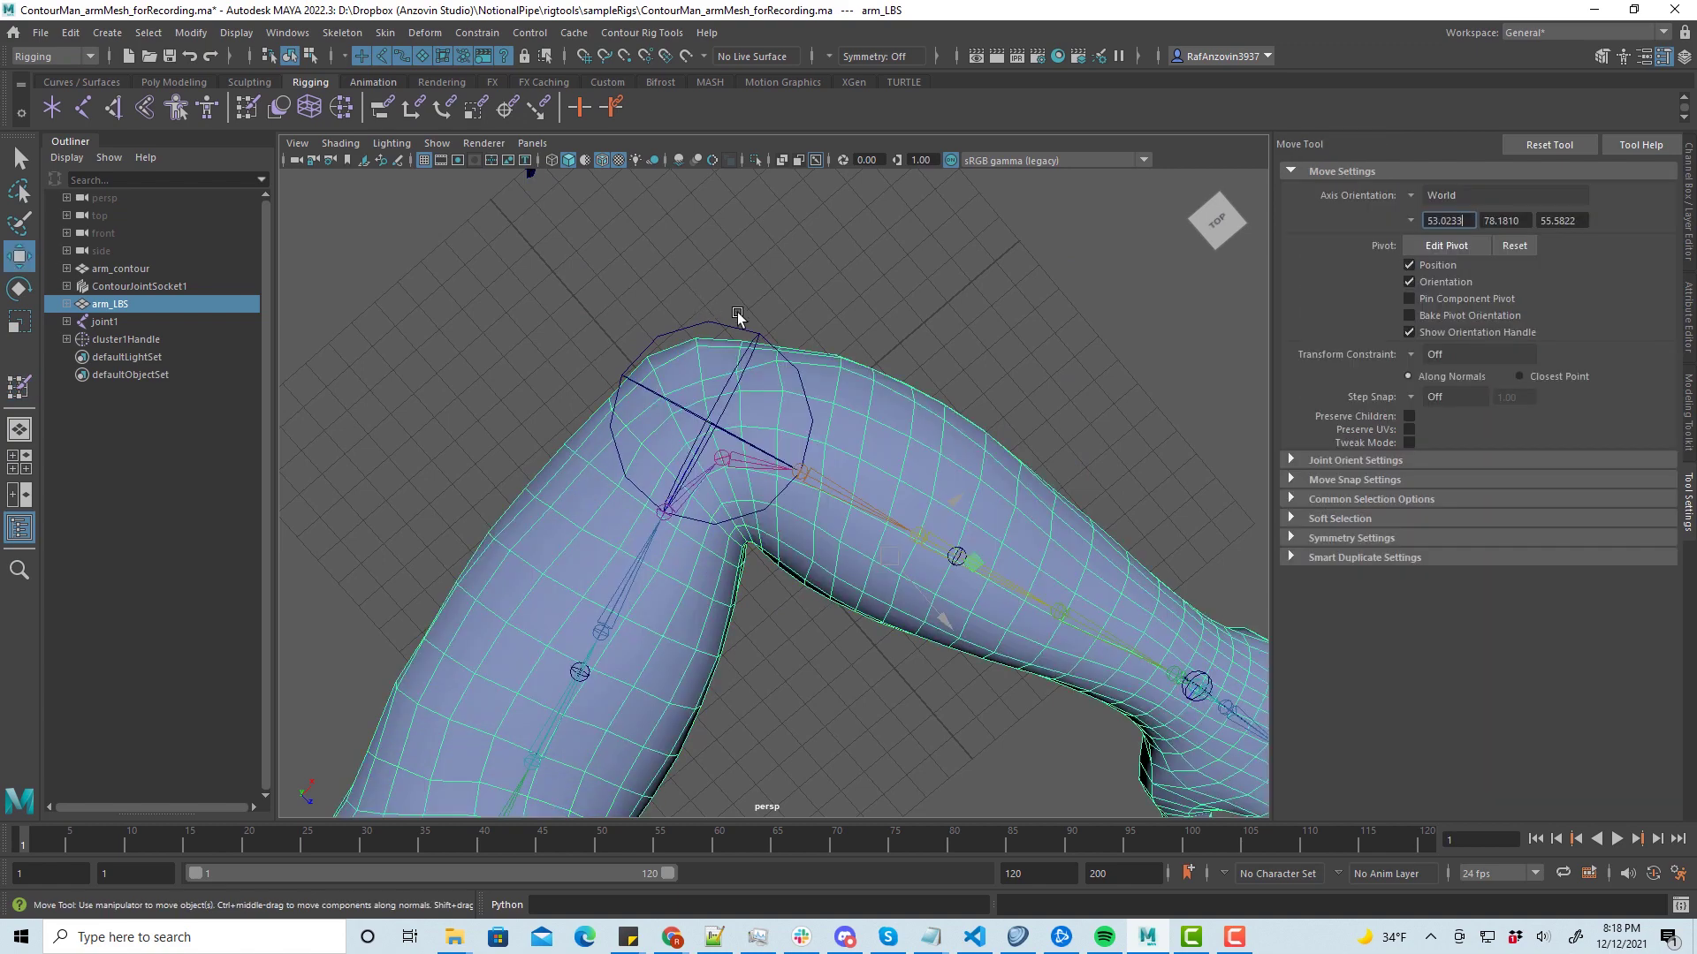
- Test different elbow bends by rotating ContourJoint3 about Y, comparing the two arms, and leave it at about -11.8°
left_click(728, 326)
right_click_drag(728, 326, 658, 363, "alt")
key("e")
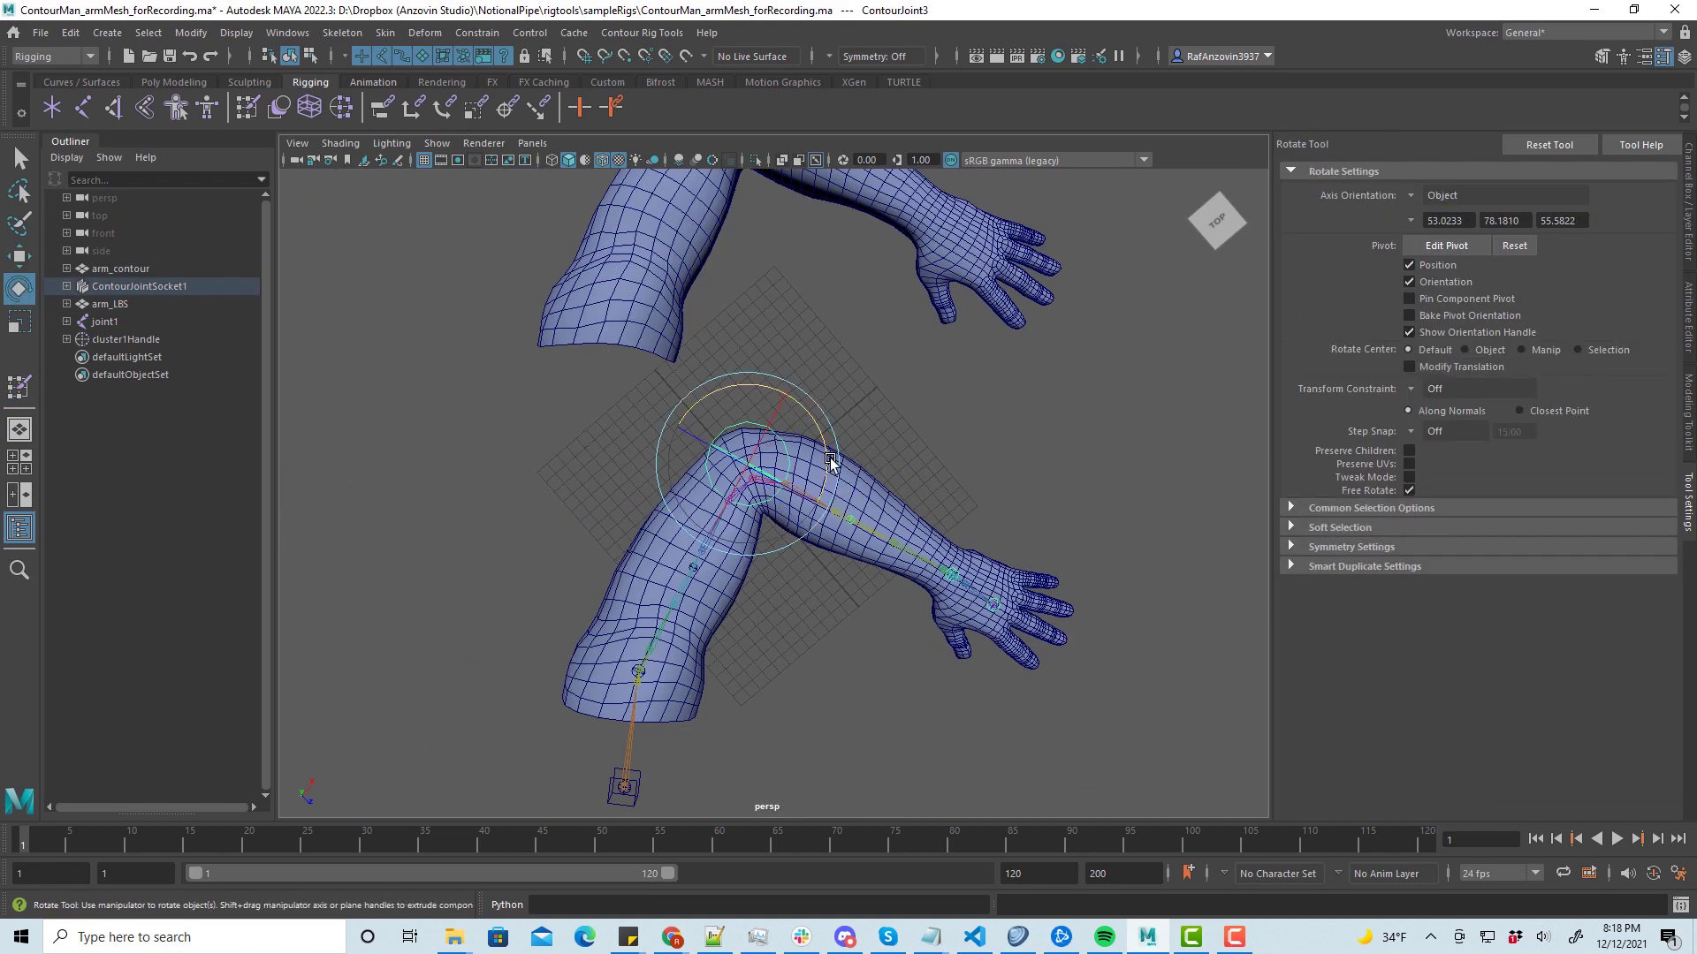
left_click_drag(830, 462, 789, 548)
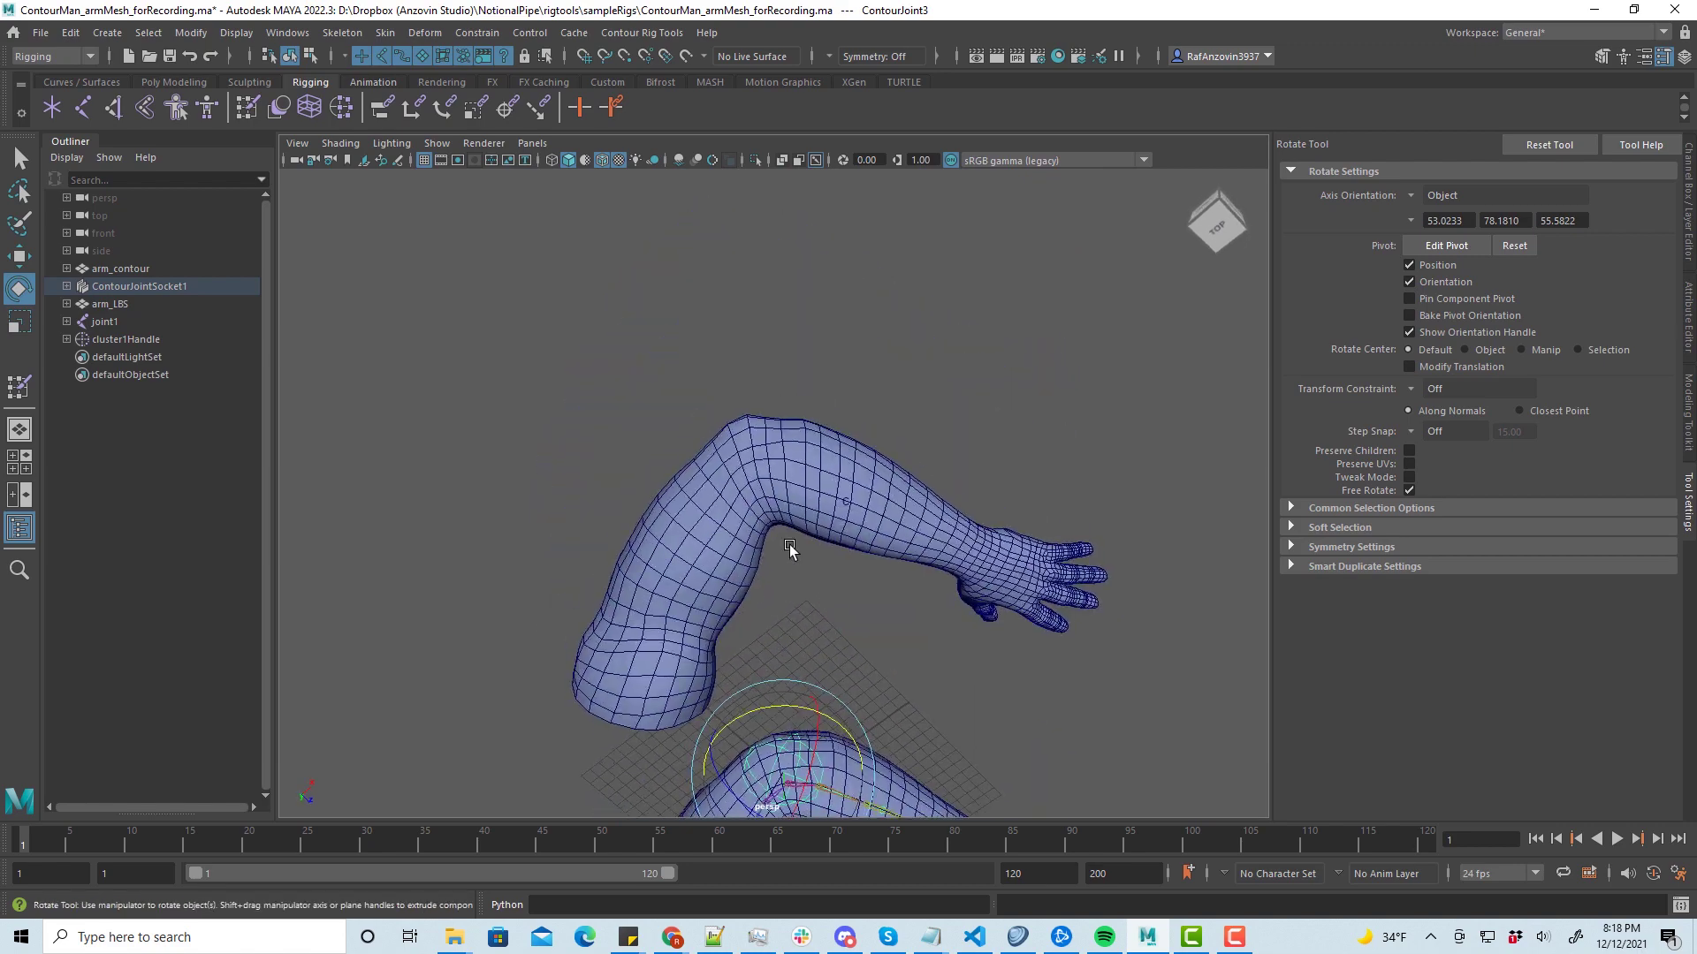
right_click_drag(789, 547, 919, 575, "alt")
left_click_drag(919, 574, 928, 606, "alt")
right_click_drag(928, 606, 707, 595, "alt")
middle_click_drag(873, 687, 875, 556, "alt")
right_click_drag(875, 556, 959, 577, "alt")
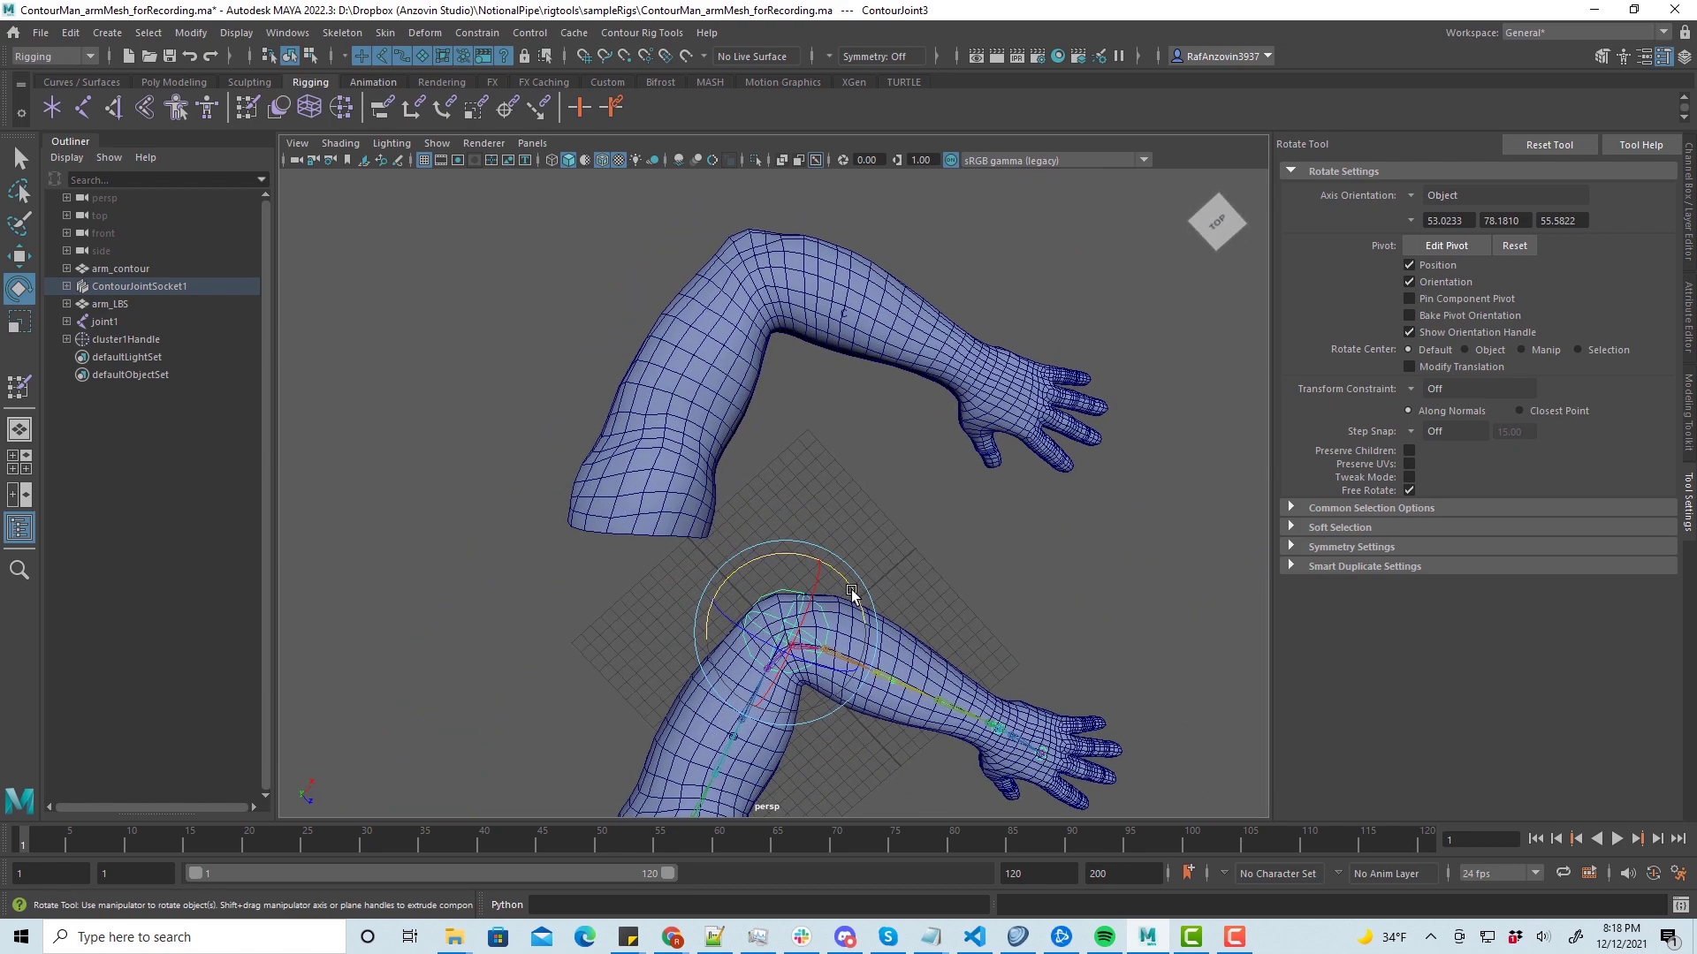
left_click_drag(851, 590, 824, 523)
- Reset the elbow joint ContourJoint3 to a Rotate Y of 0
left_click(1687, 202)
left_click(1649, 253)
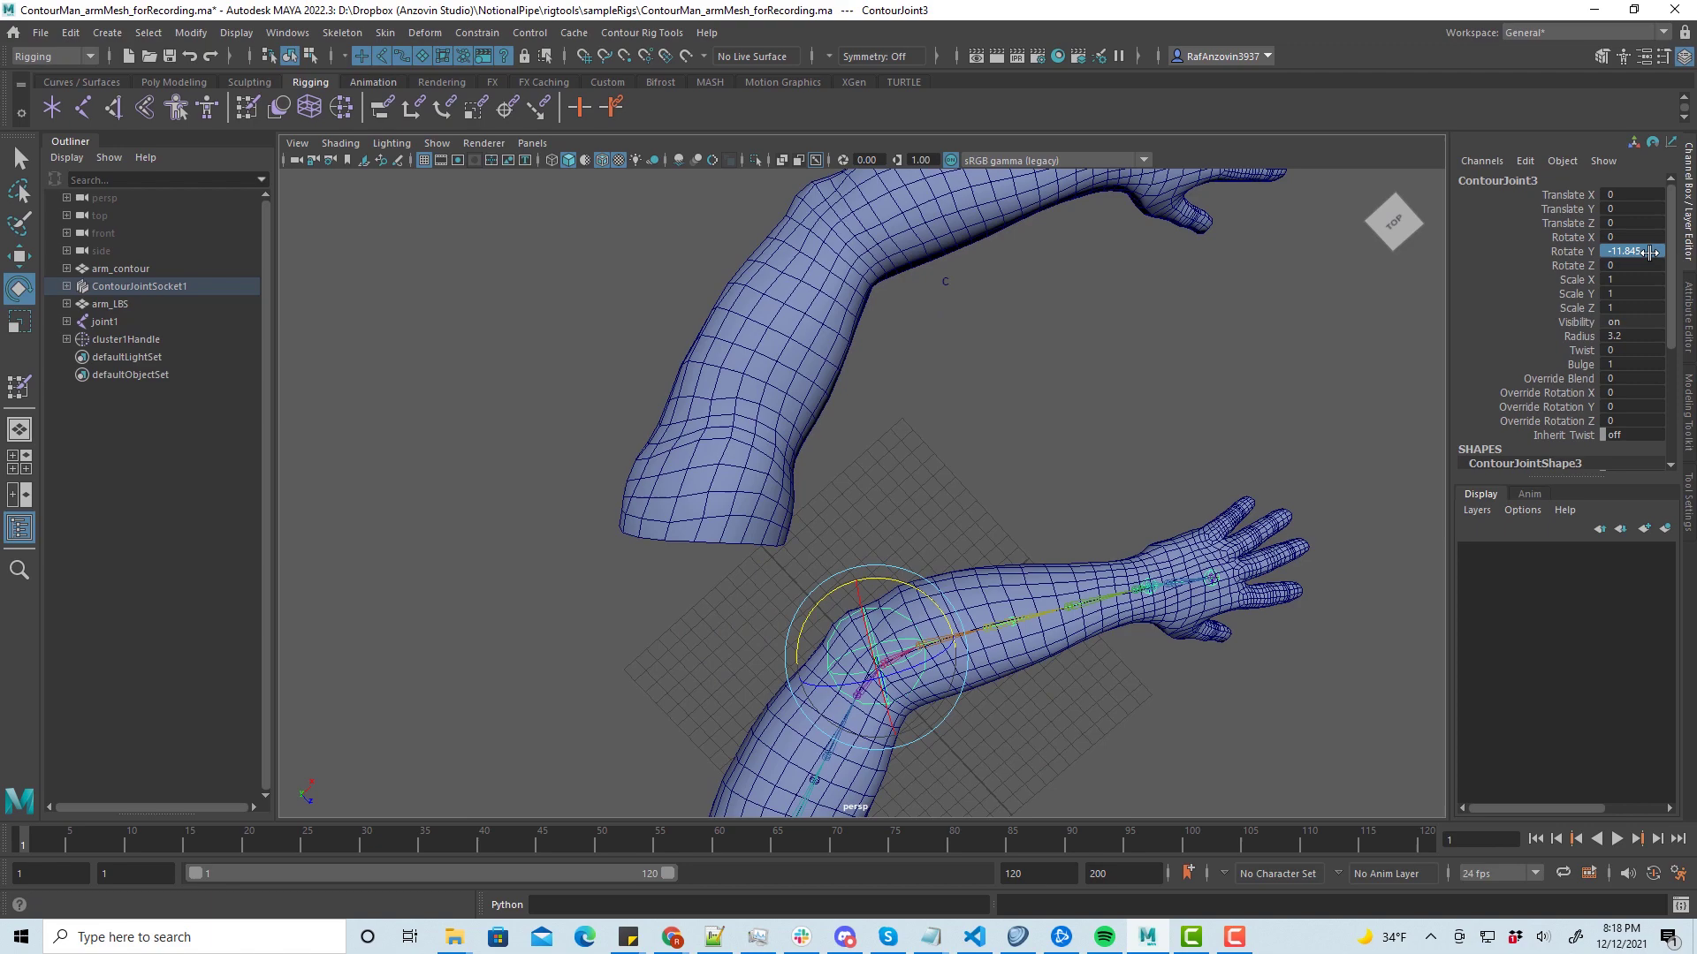
type("0")
key("Return")
left_click_drag(1066, 714, 925, 633, "alt")
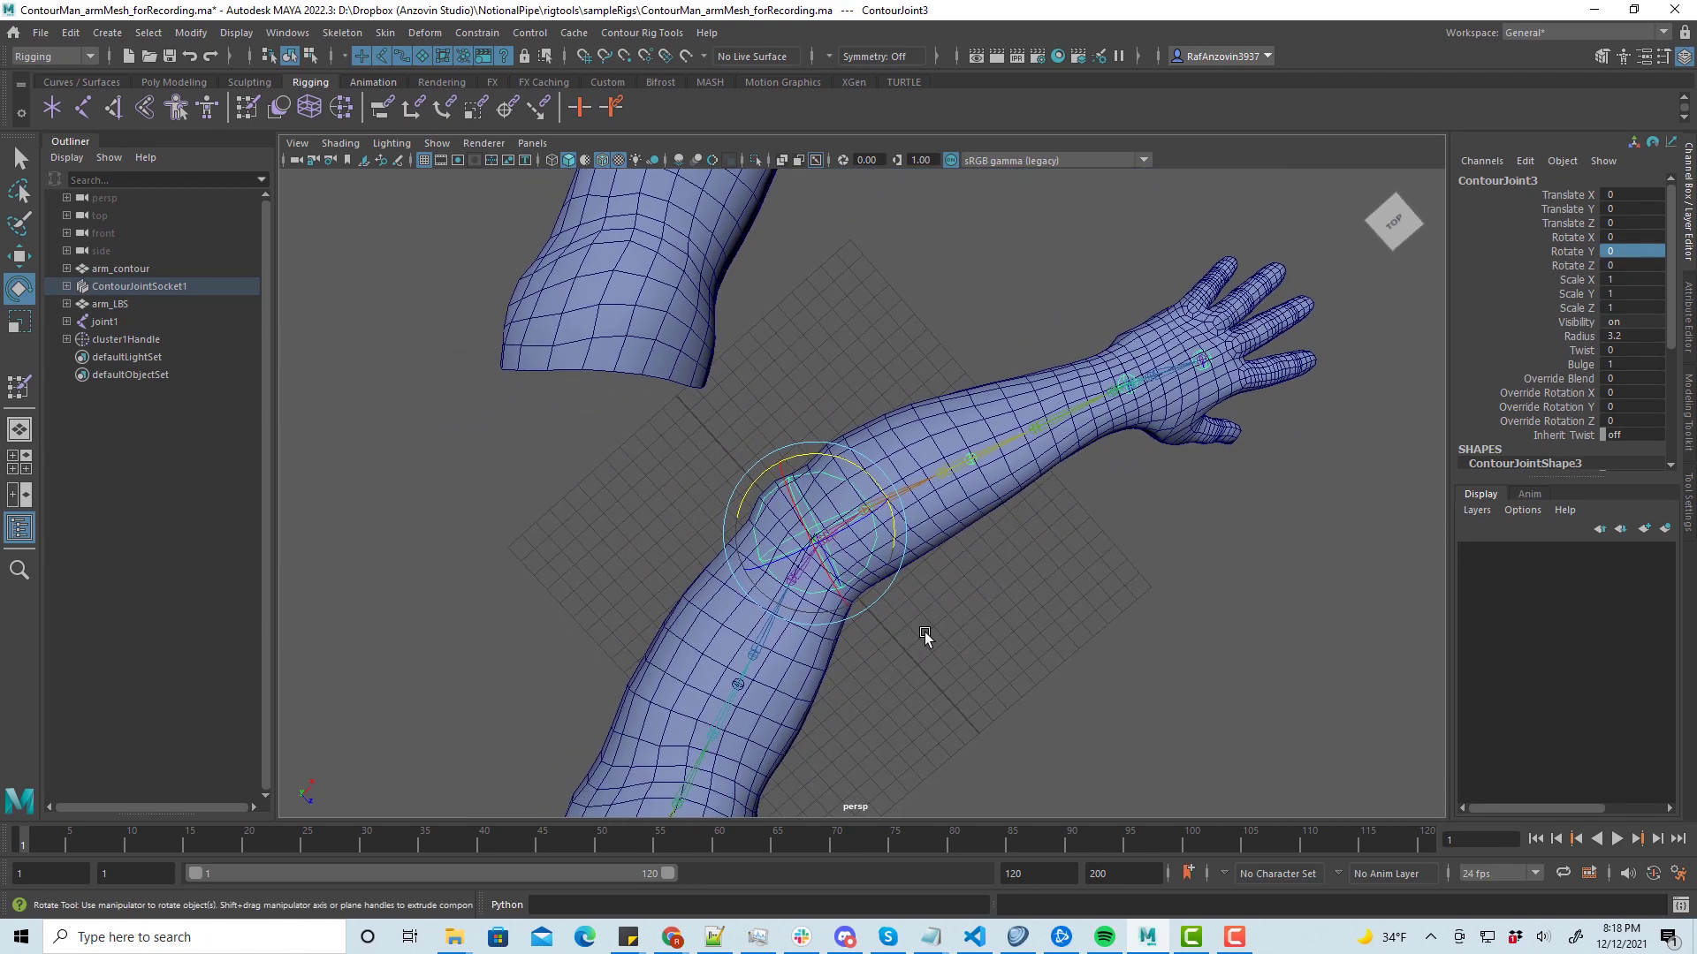
- Create a single joint at the outer elbow at about X 0.436, Z -5.423 and parent it under joint8
left_click(82, 107)
left_click(755, 477)
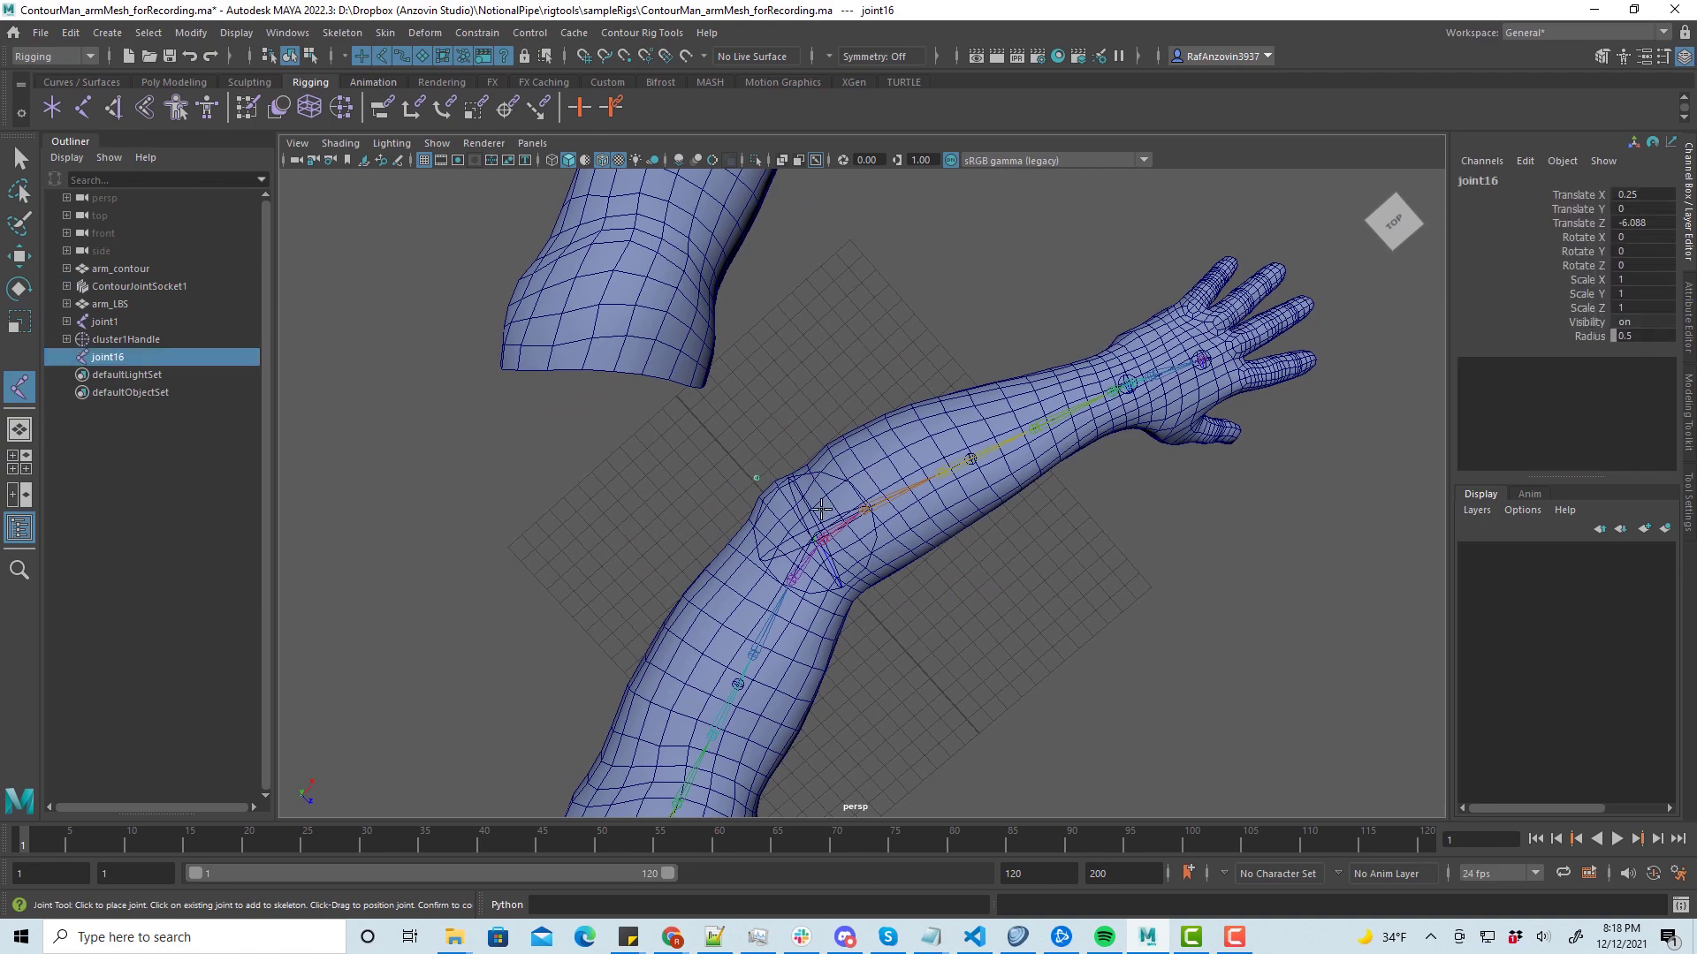
key("q")
key("w")
left_click_drag(780, 511, 853, 495, "alt")
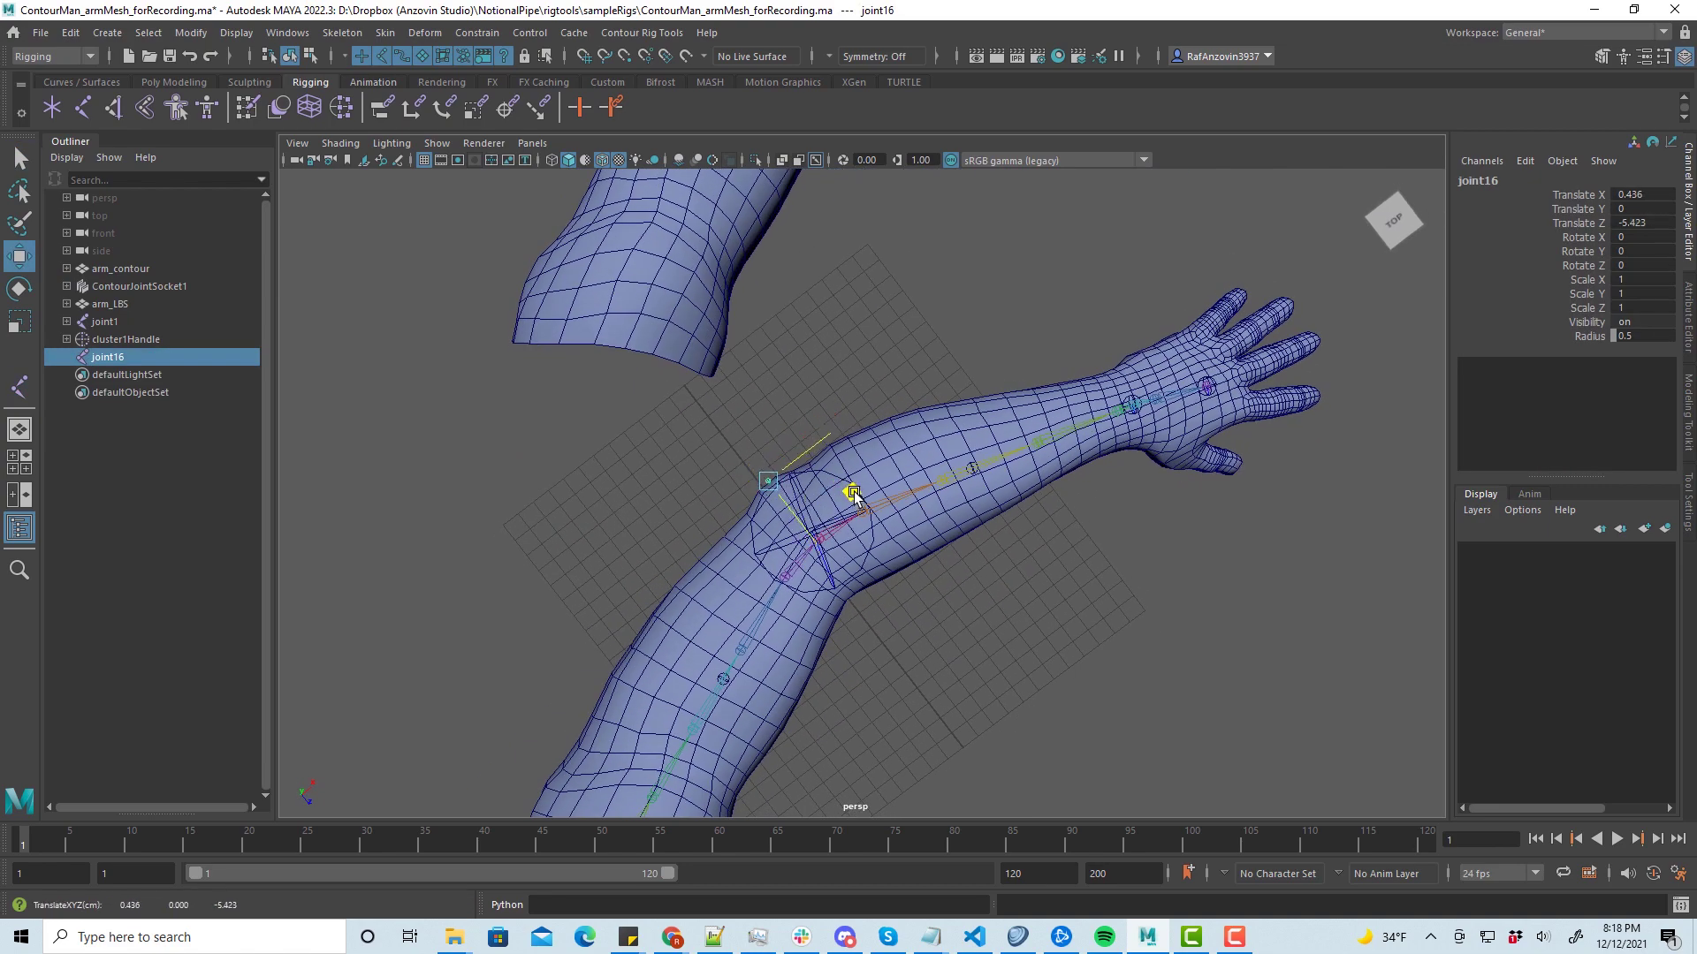
left_click(829, 533, "shift")
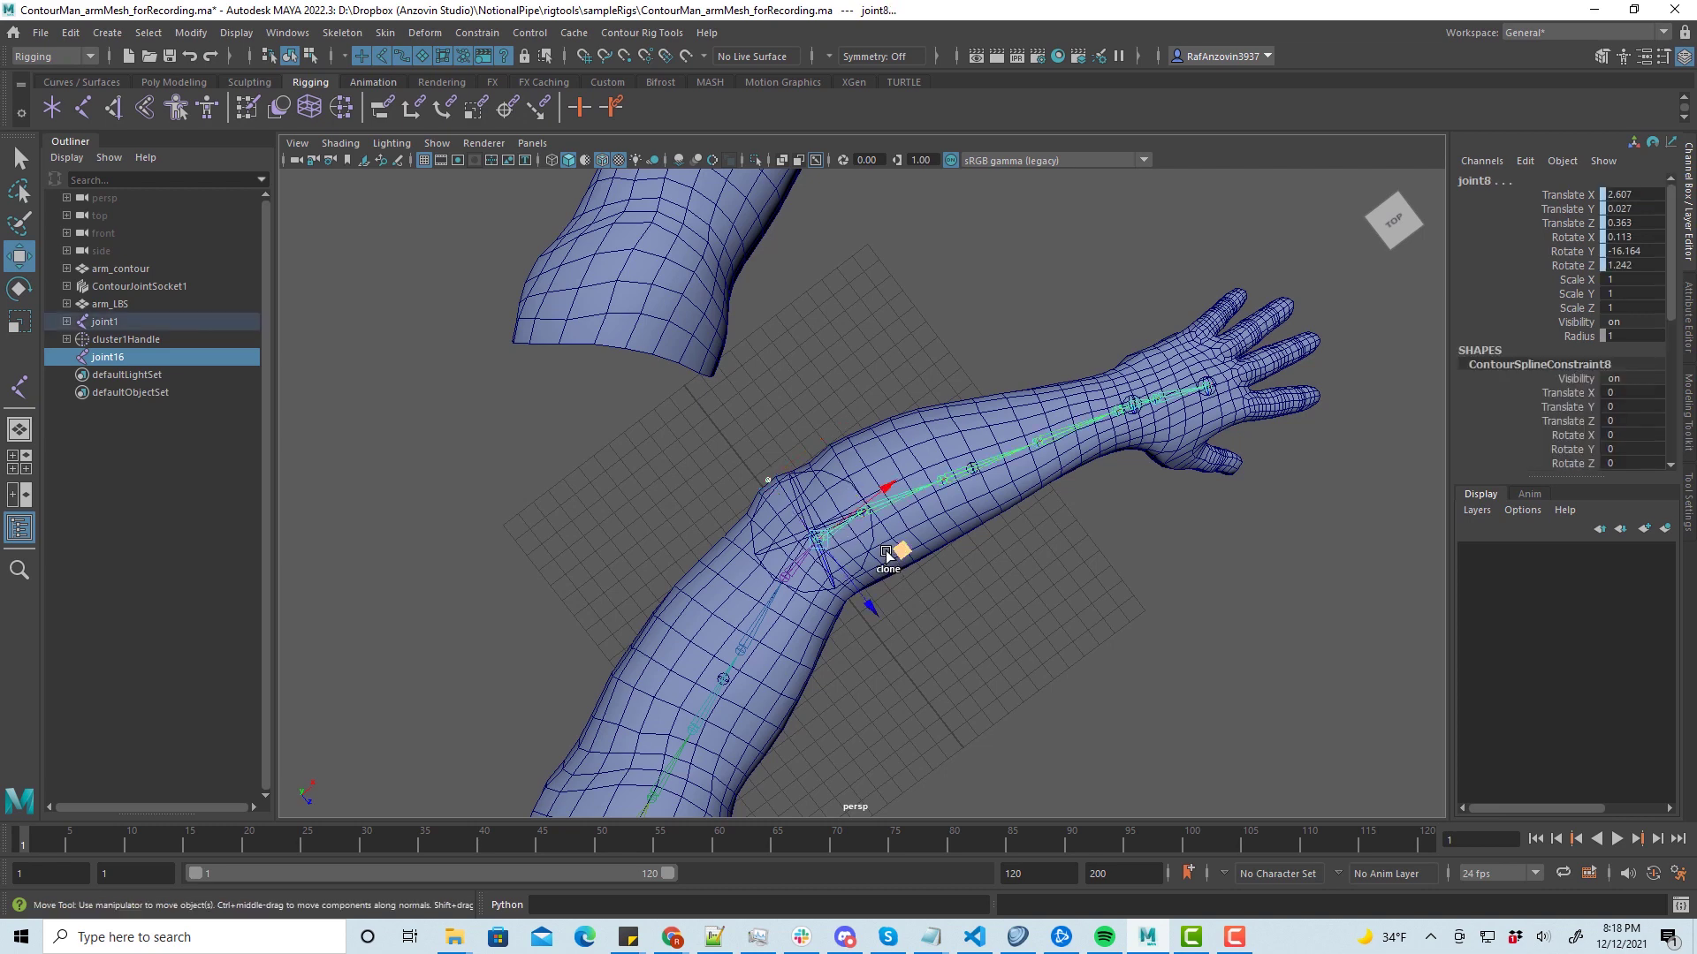
key("p")
- Create a Contour Deform Field Constraint that attaches the outer elbow joint joint16 to ContourJointSocket1
right_click_drag(1113, 656, 903, 652, "alt")
middle_click_drag(903, 652, 908, 567, "alt")
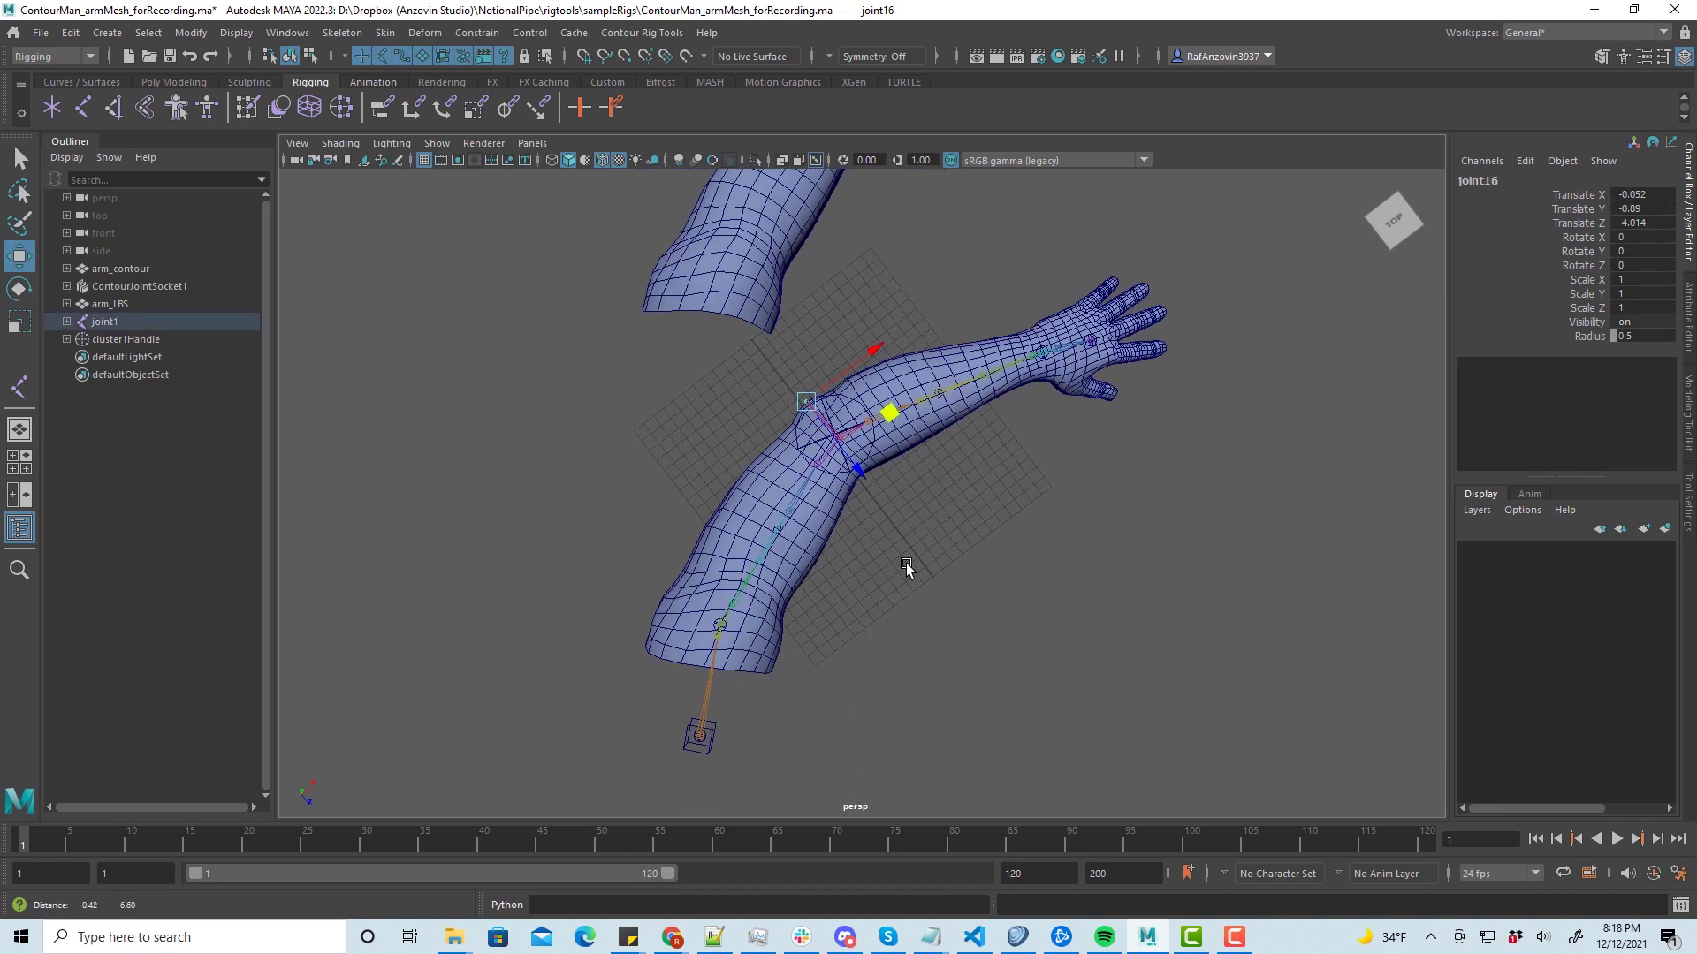
left_click(717, 722)
left_click(804, 394, "shift")
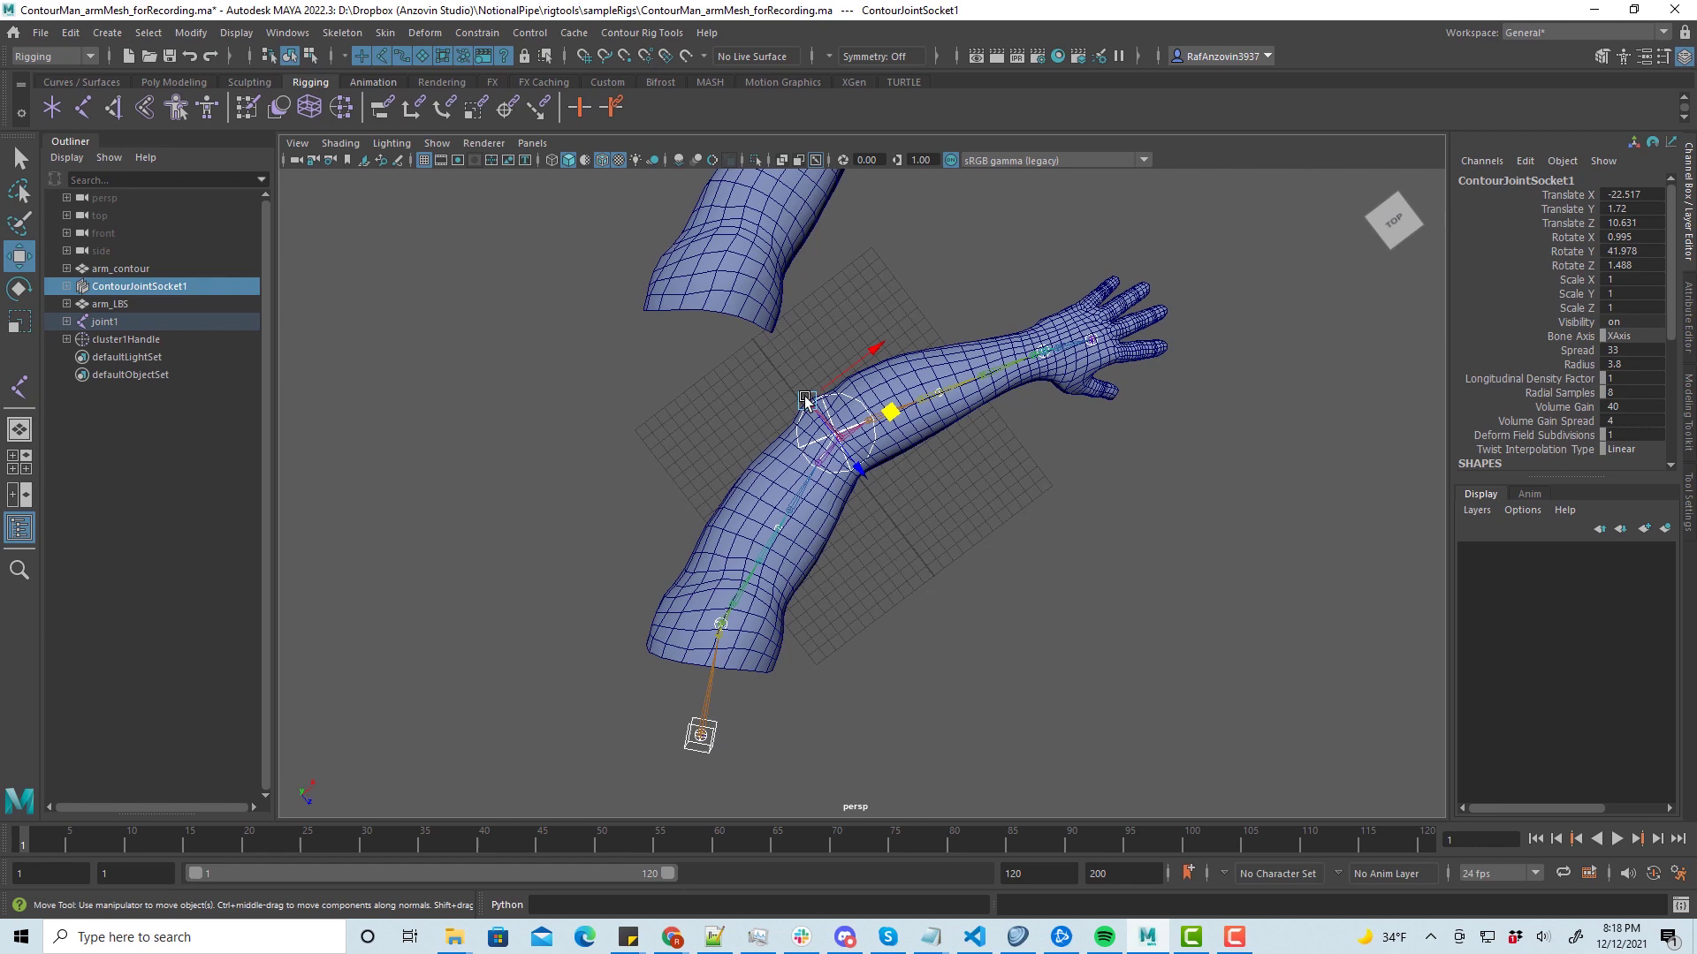
scroll(946, 493, "up", 2)
left_click(649, 33)
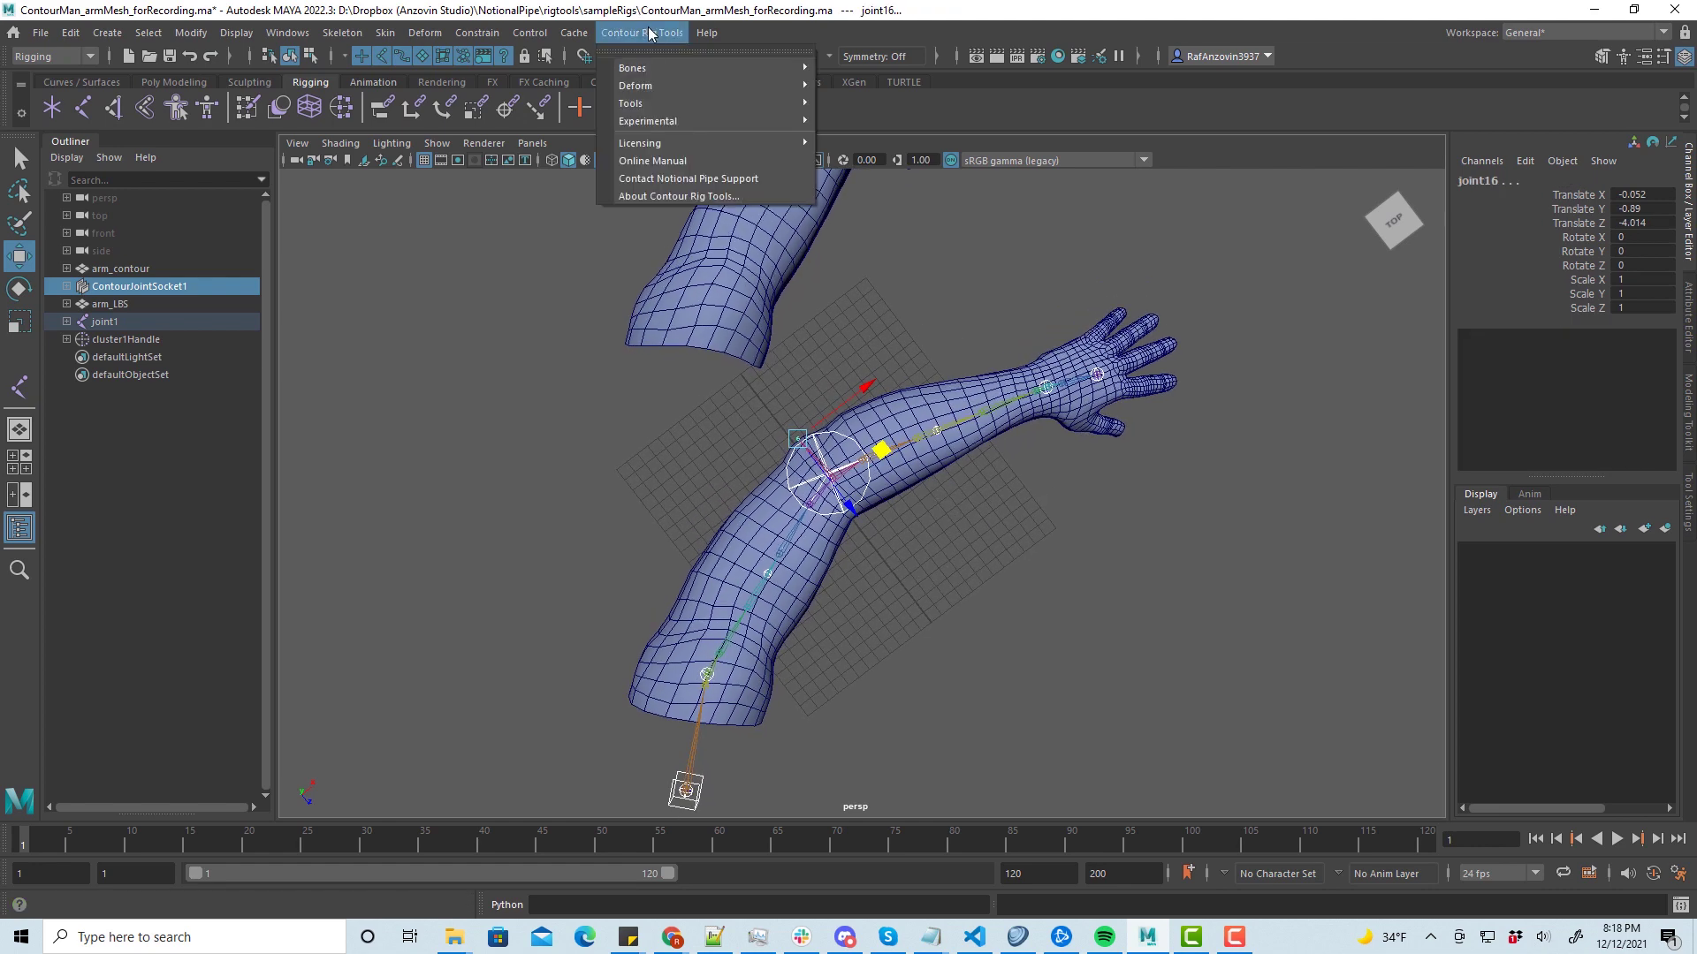
mouse_move(725, 104)
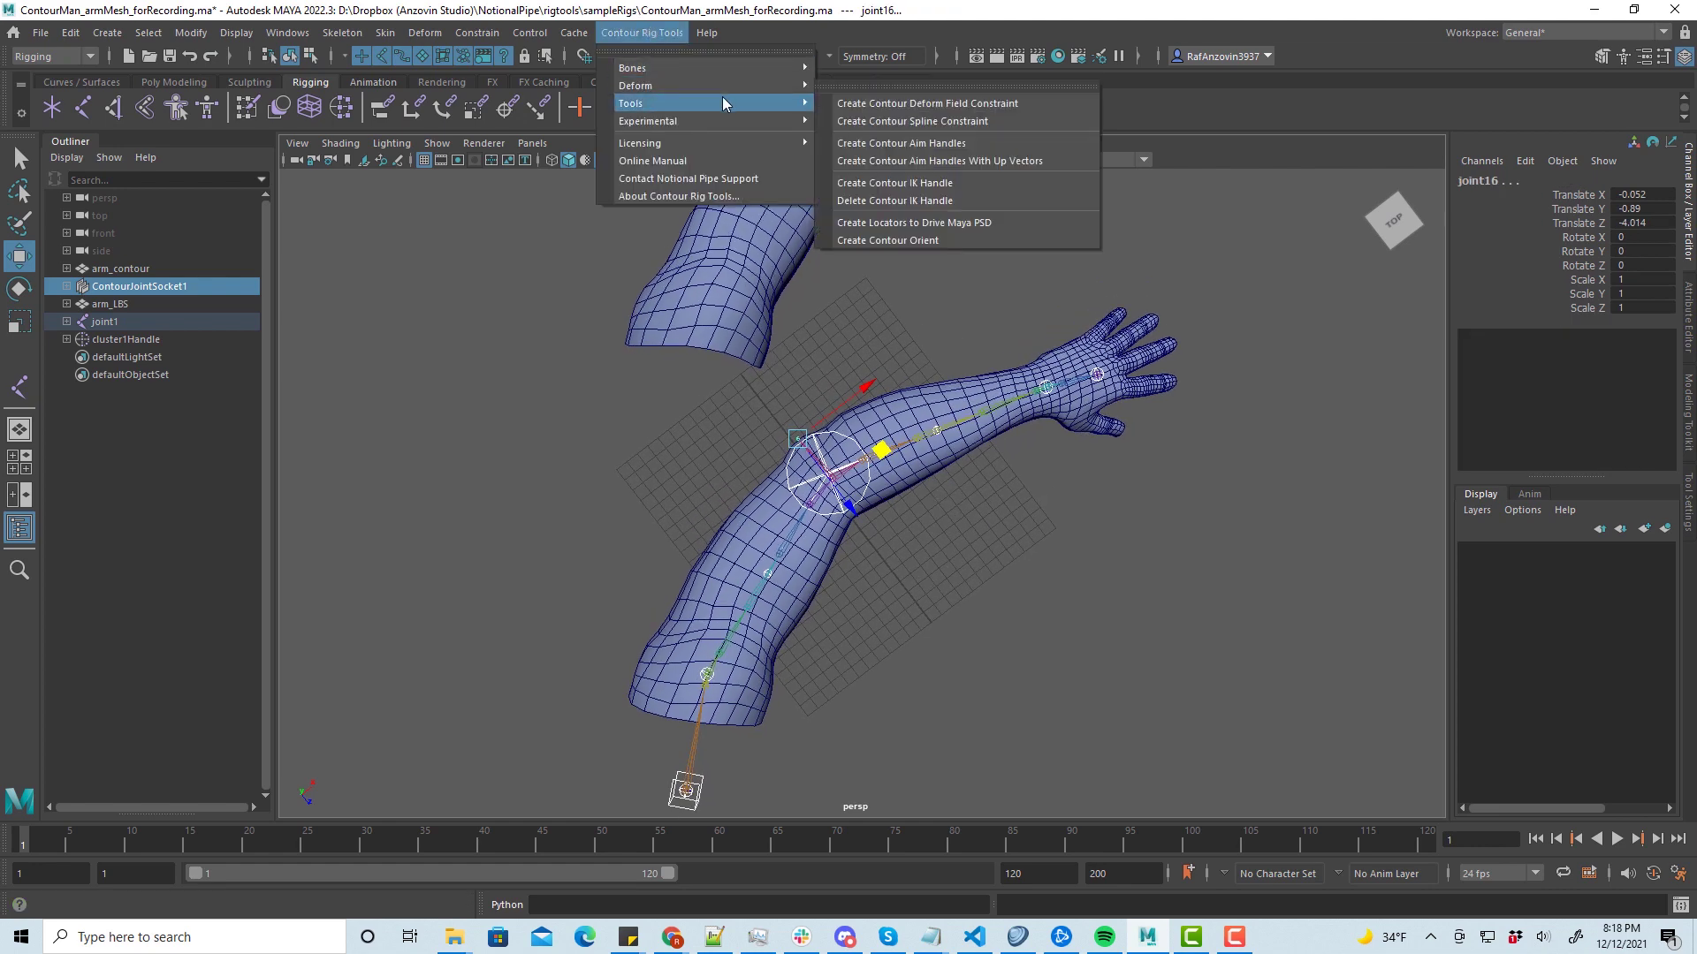
left_click(963, 105)
- Try bending the elbow joint ContourJoint3 to test how the constrained outer elbow joint follows, and undo the rotation
left_click(848, 439)
key("e")
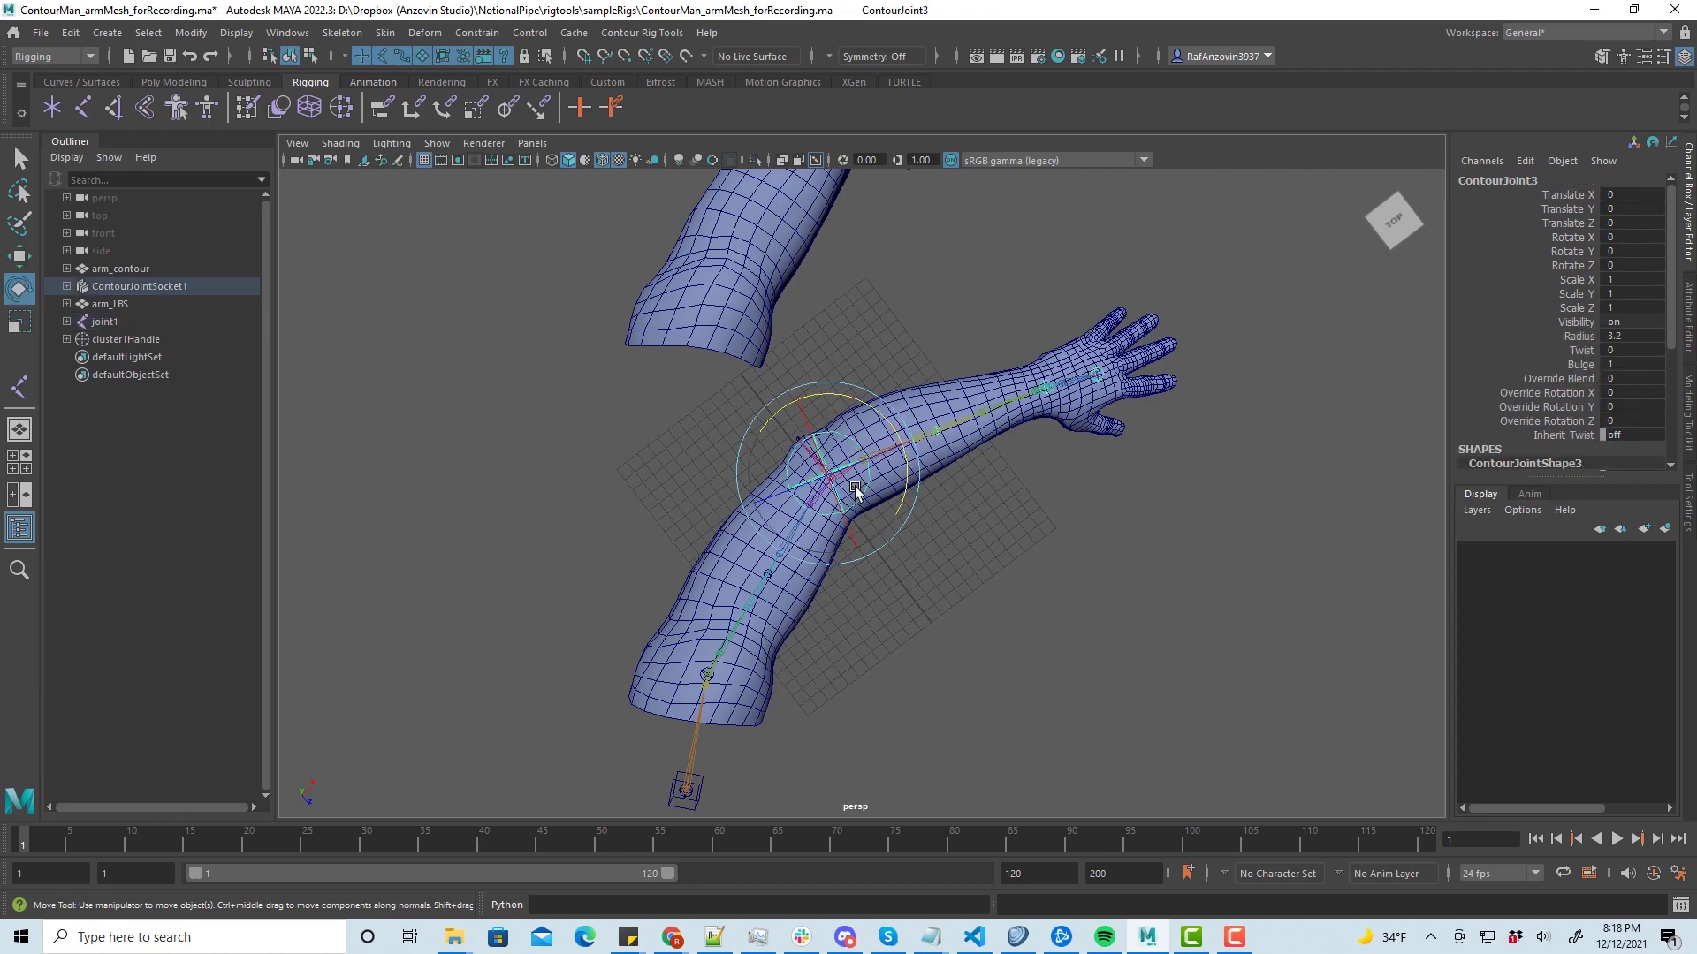
scroll(864, 468, "up", 5)
left_click_drag(807, 459, 682, 448)
scroll(853, 530, "up", 3)
key("ctrl+z")
key("ctrl+z")
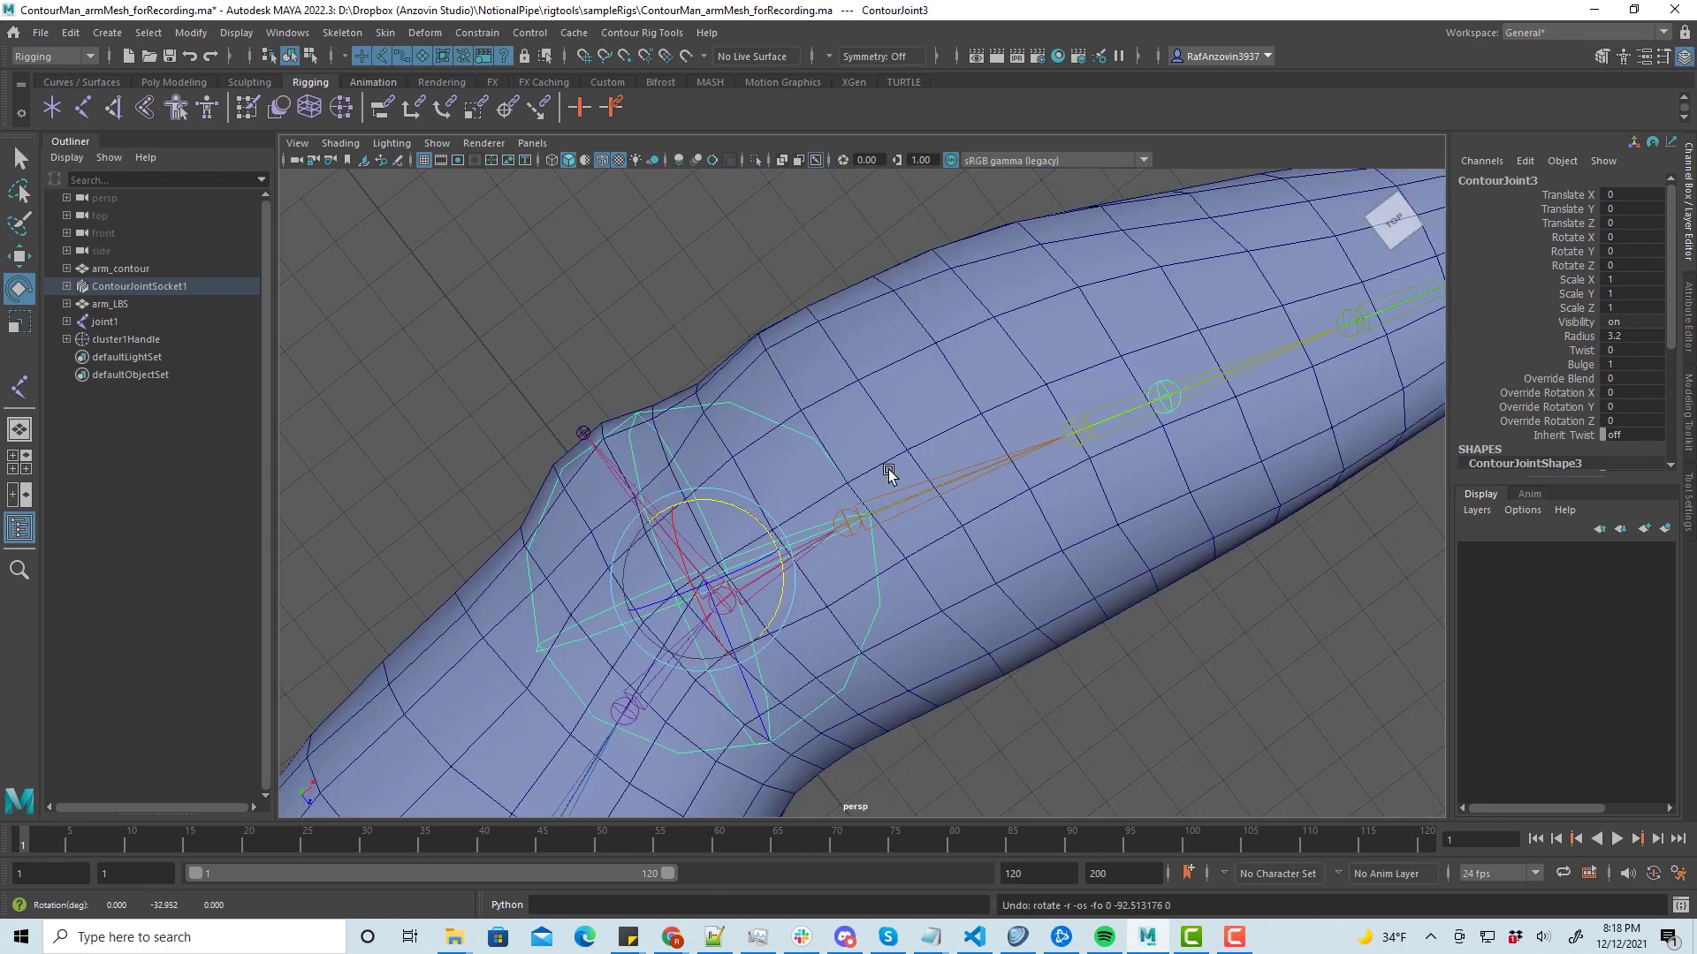
- Add joint16 as a skin influence on arm_LBS with dropoff 4.0, locked weights and a default weight of 0
key("q")
left_click(813, 352)
left_click(386, 33)
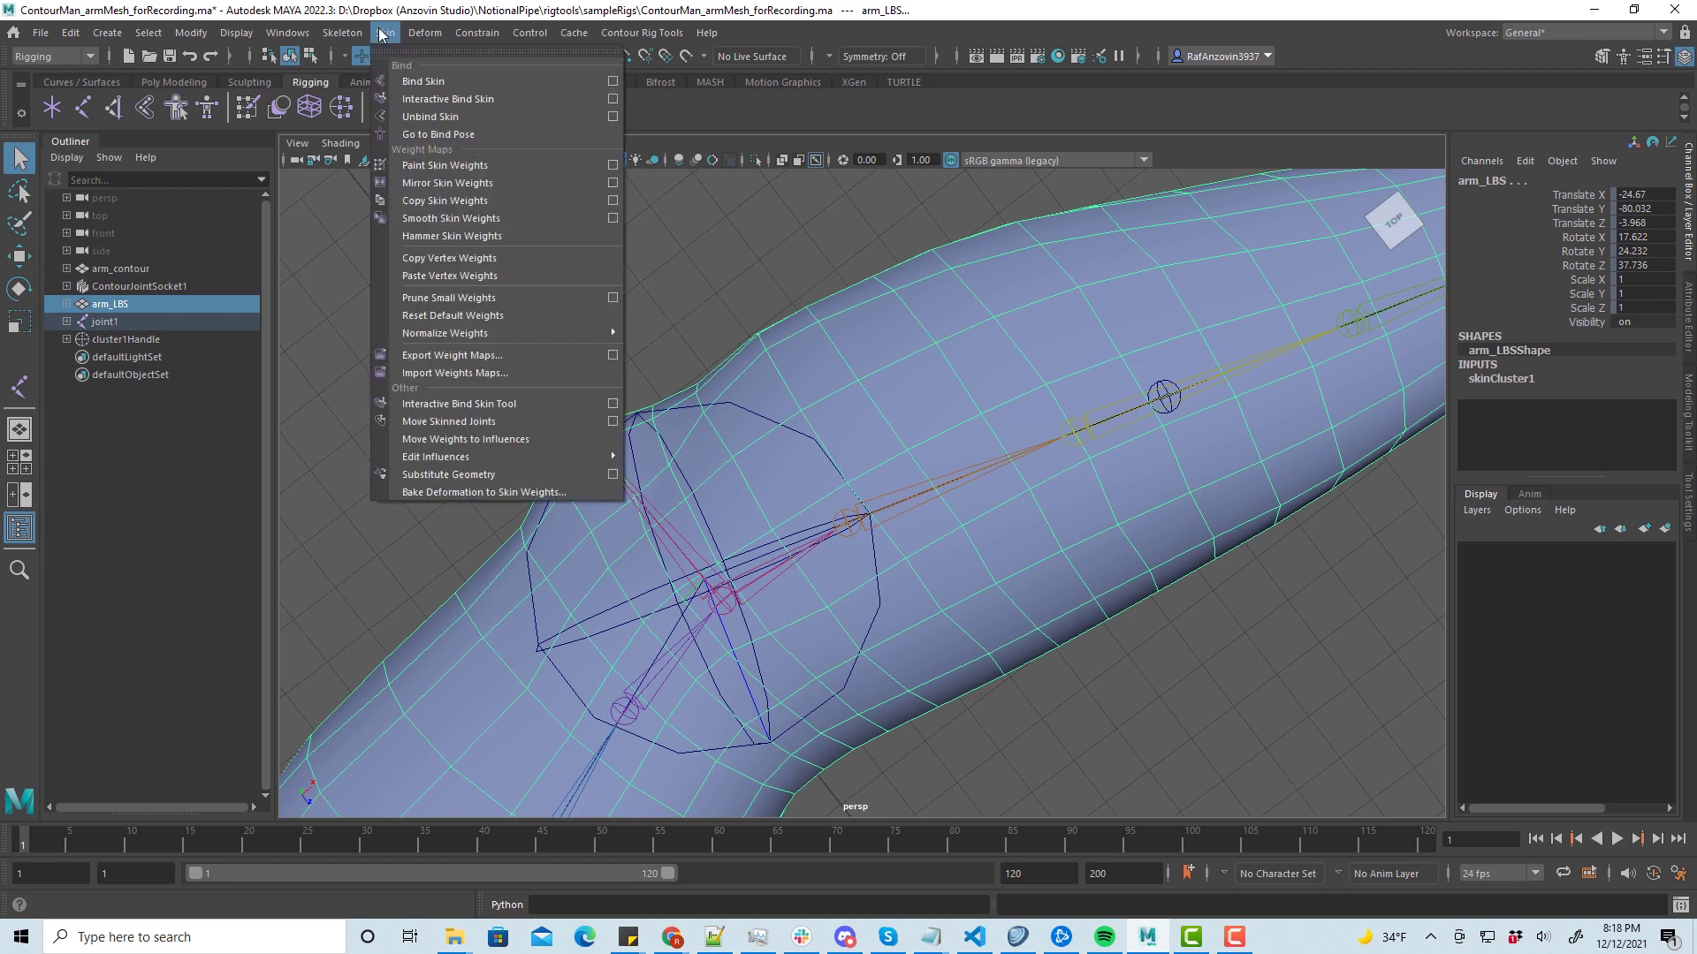
mouse_move(565, 455)
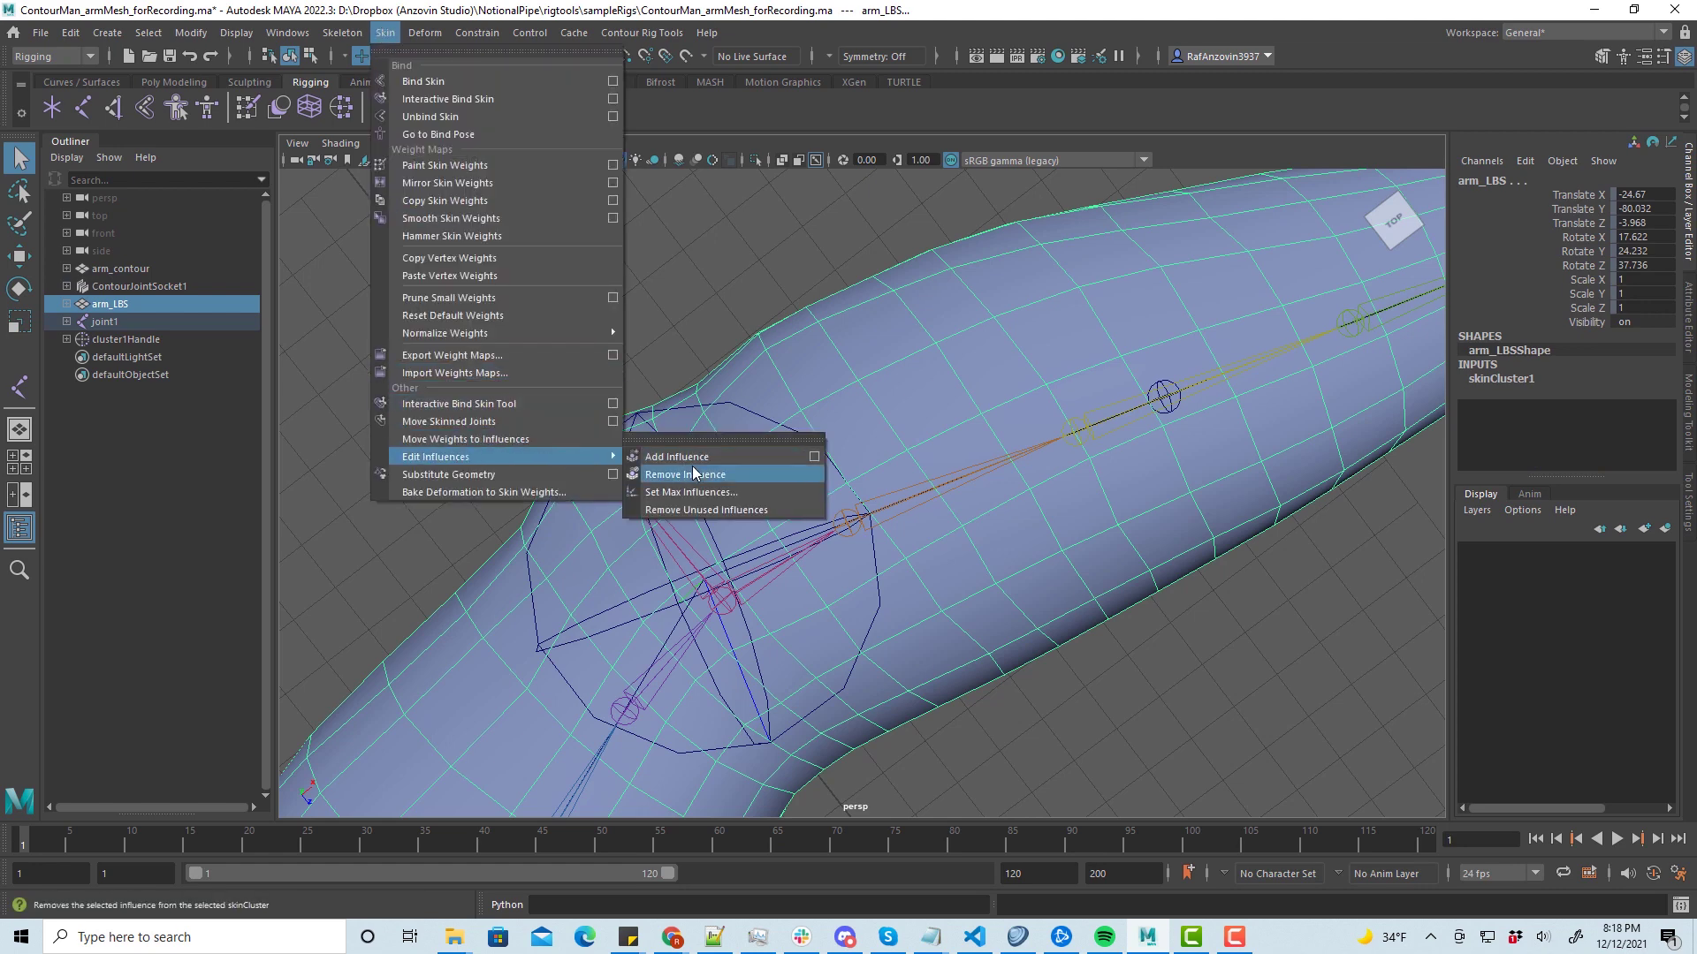
left_click(810, 459)
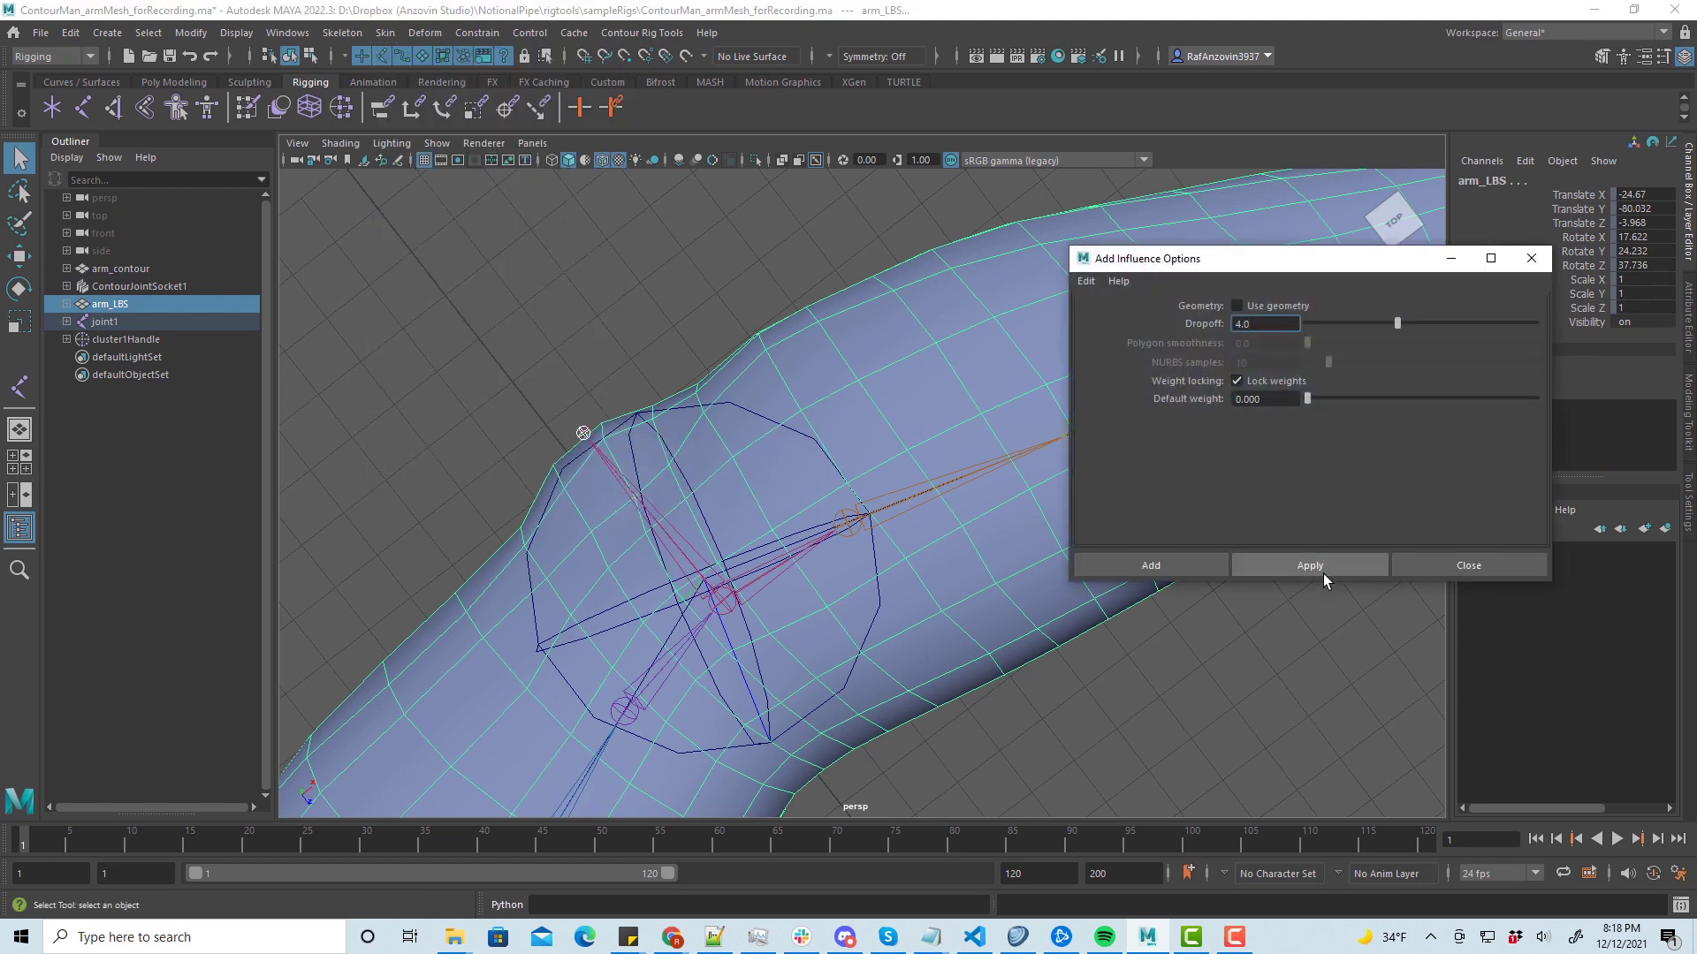
left_click(1322, 574)
left_click(1529, 259)
- Bend the elbow joint ContourJoint3 sharply about Y to pose the arm for weight painting
scroll(824, 459, "down", 3)
left_click(826, 466)
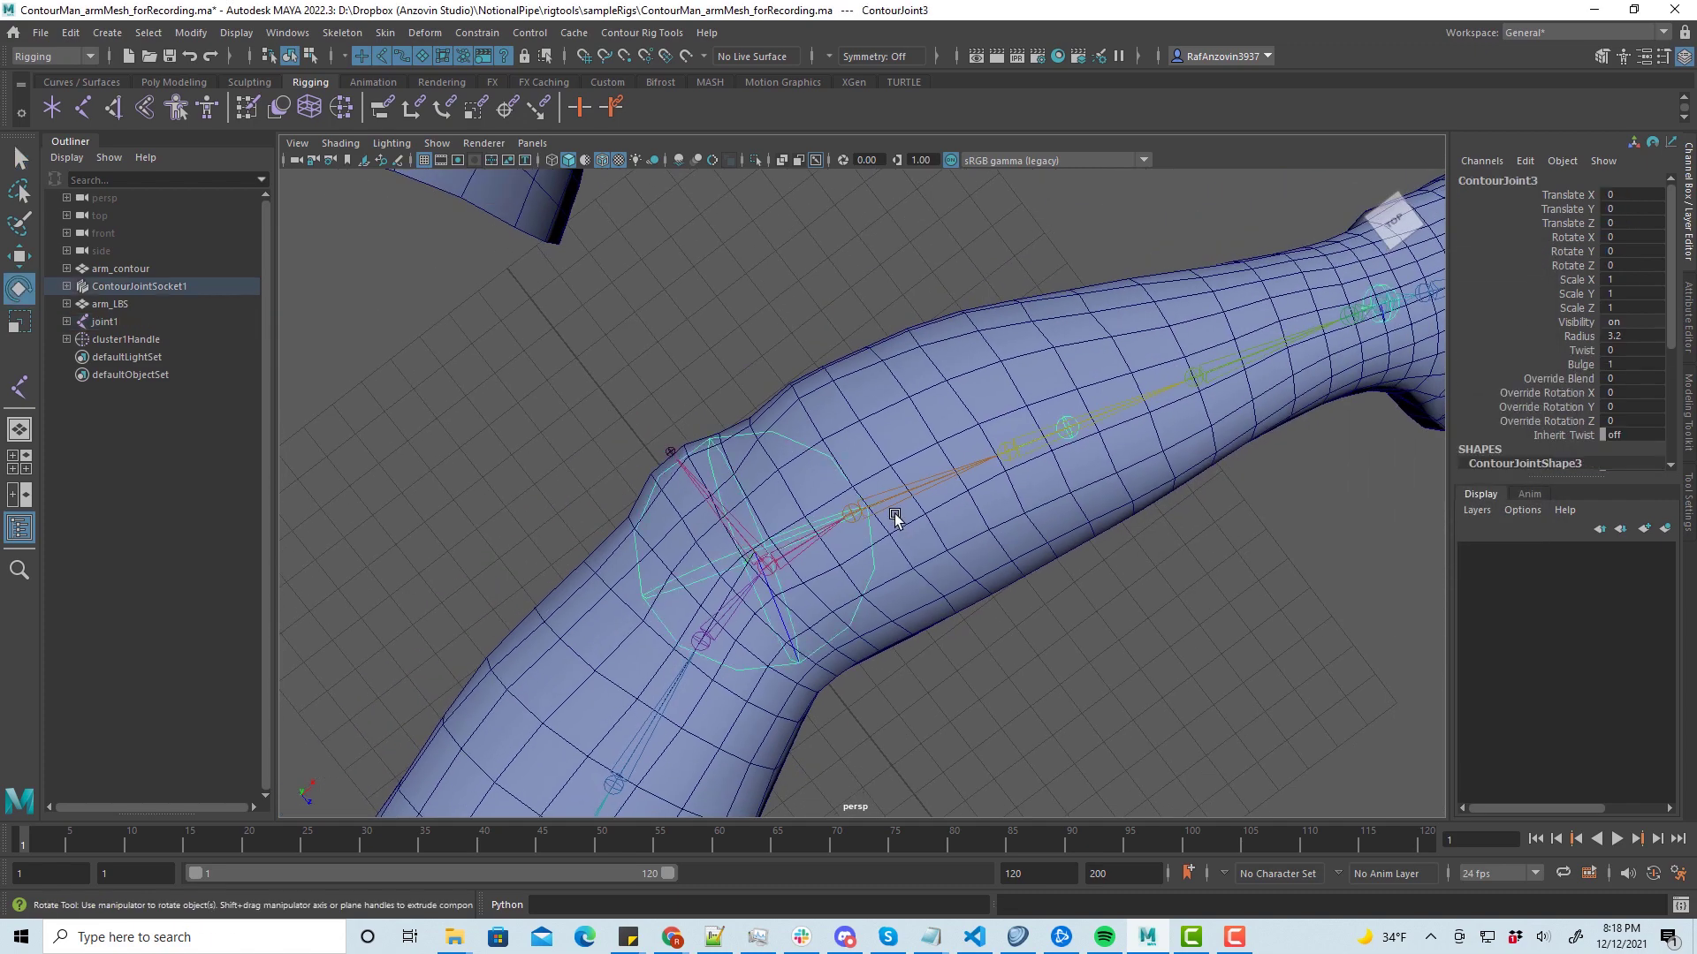
key("e")
left_click_drag(829, 552, 824, 594)
left_click(980, 681)
- Start skin weight painting on arm_LBS, choose joint16 as the influence and unlock its weights
left_click(873, 638)
middle_click_drag(873, 638, 924, 613, "alt")
scroll(912, 590, "up", 3)
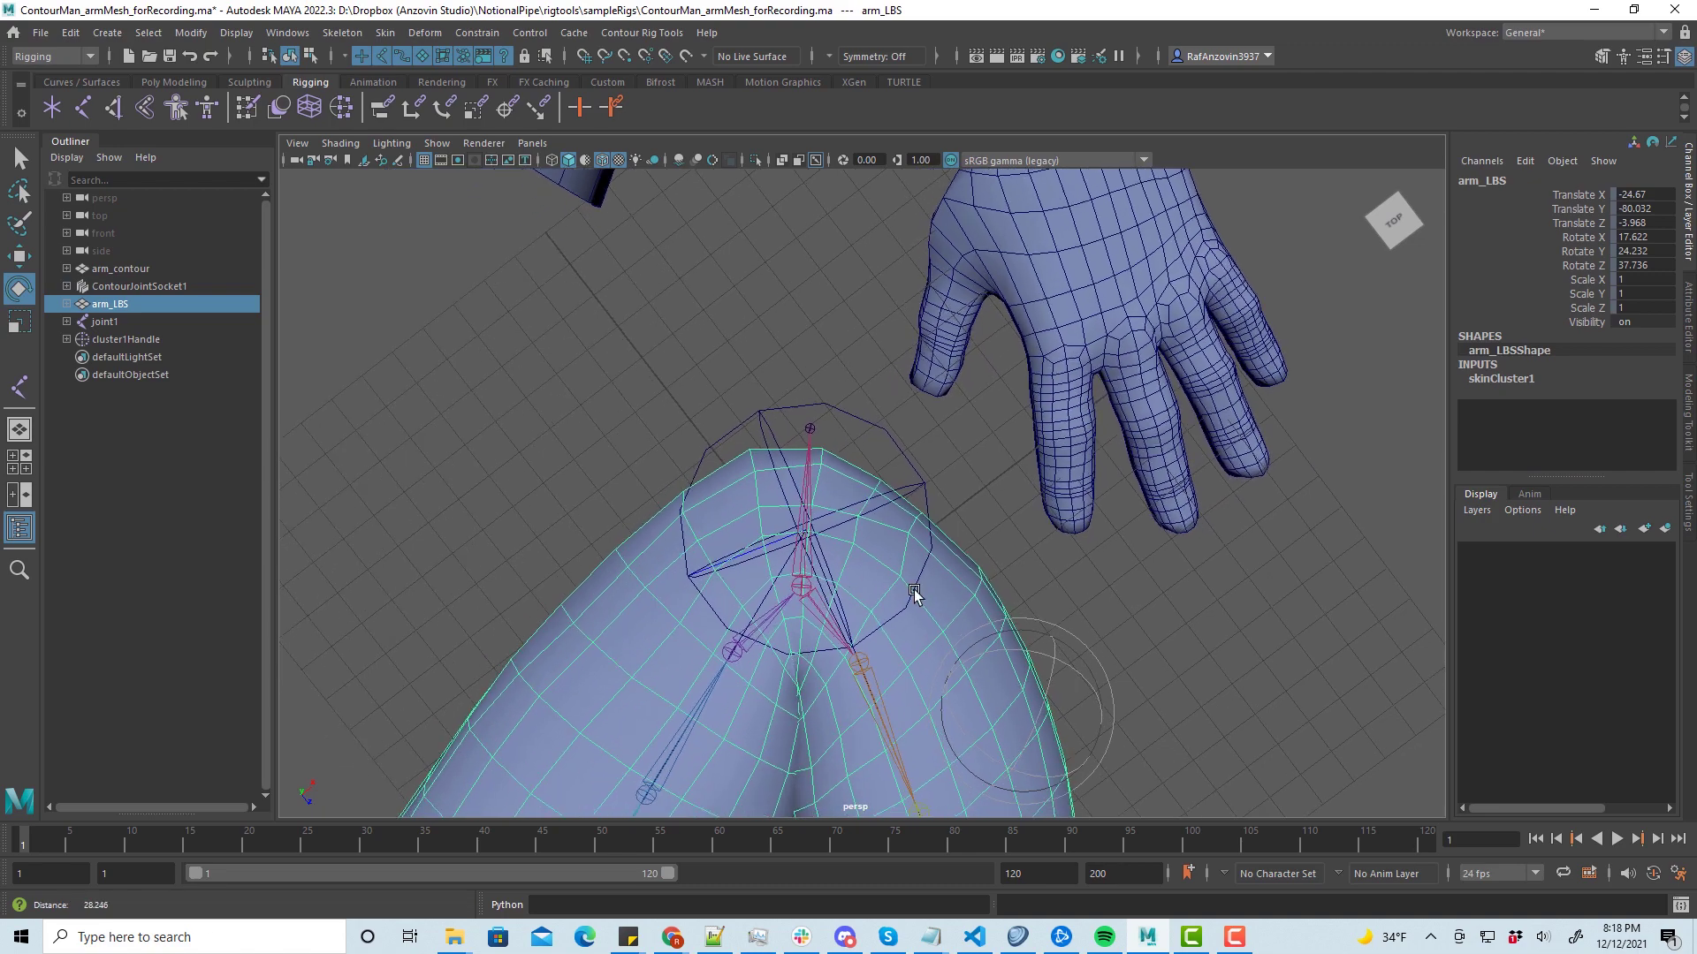
left_click(380, 31)
left_click(612, 166)
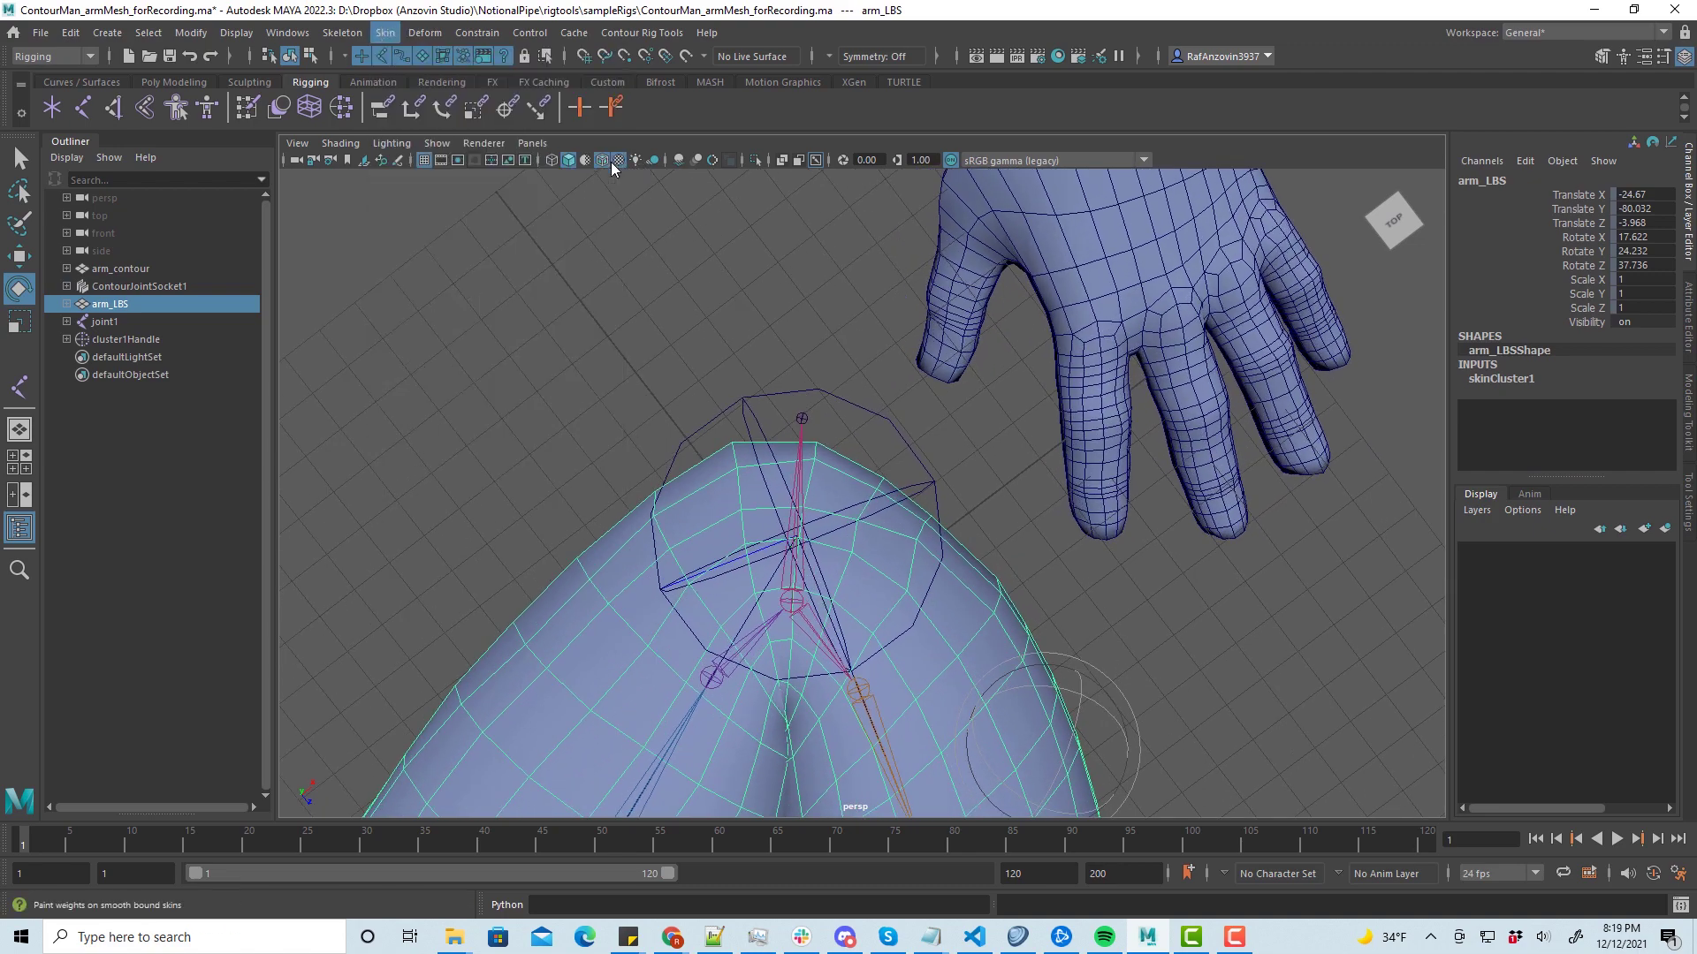
left_click(1466, 404)
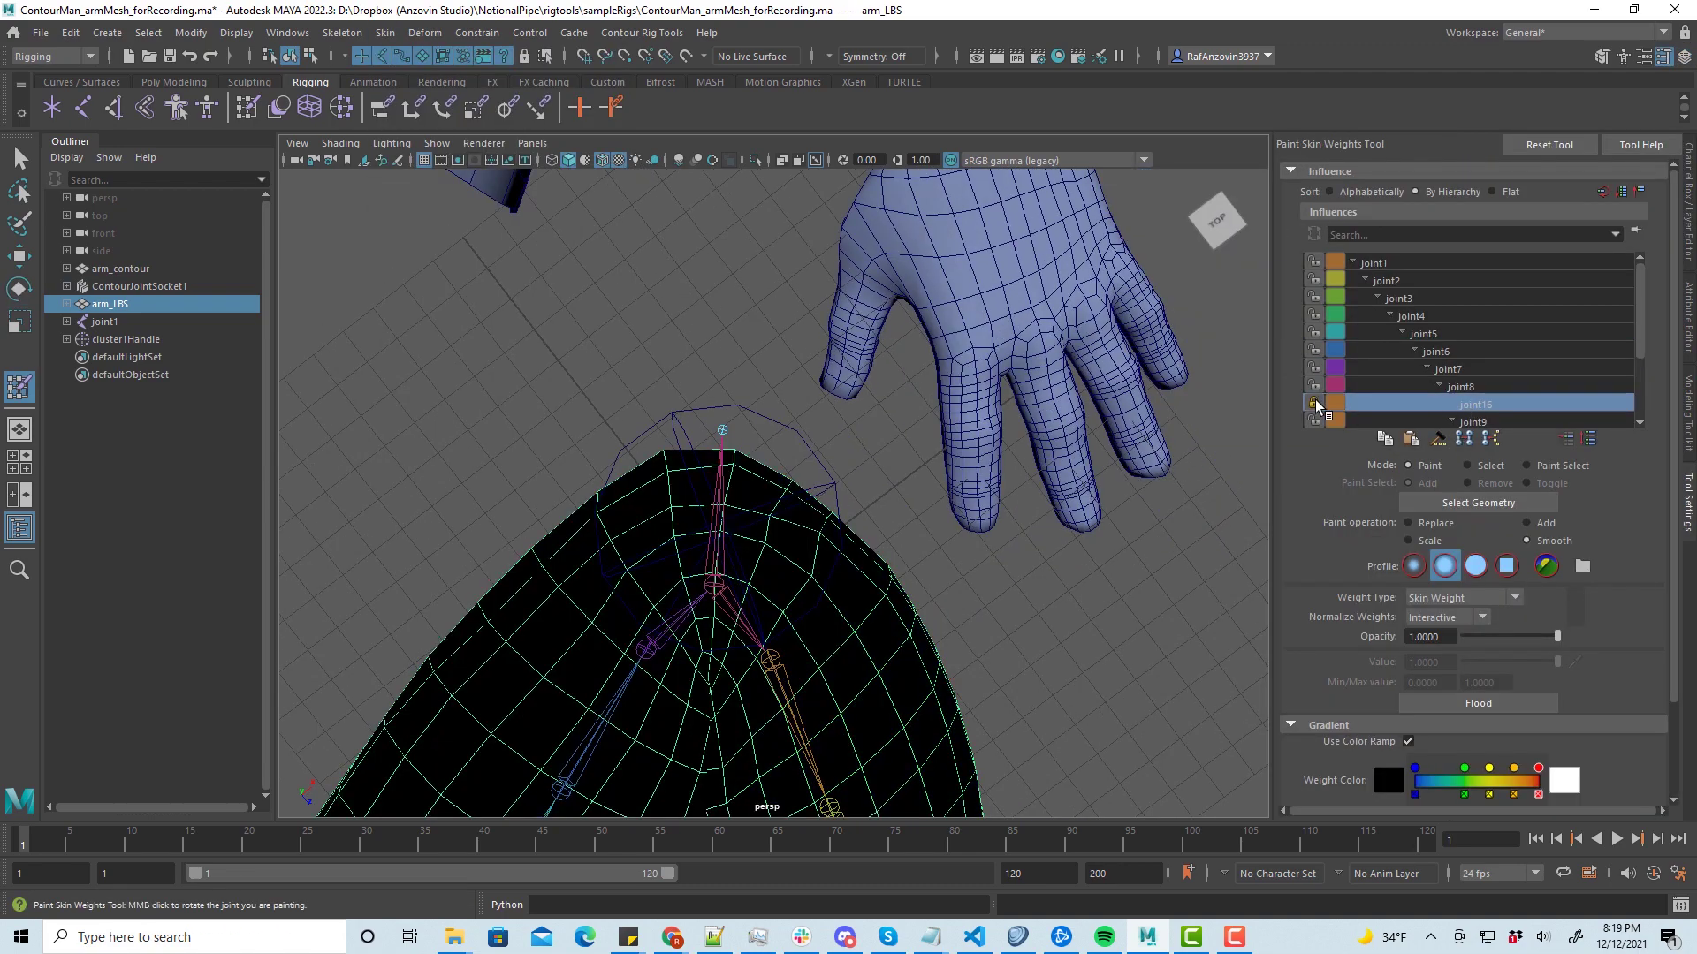
- Paint joint16 weights over the elbow tip in Replace mode with opacity 0.2524 and value 1.0
mouse_move(800, 472)
left_mouse_down("alt")
mouse_move(697, 458)
mouse_move(708, 485)
mouse_move(725, 435)
left_mouse_up("alt")
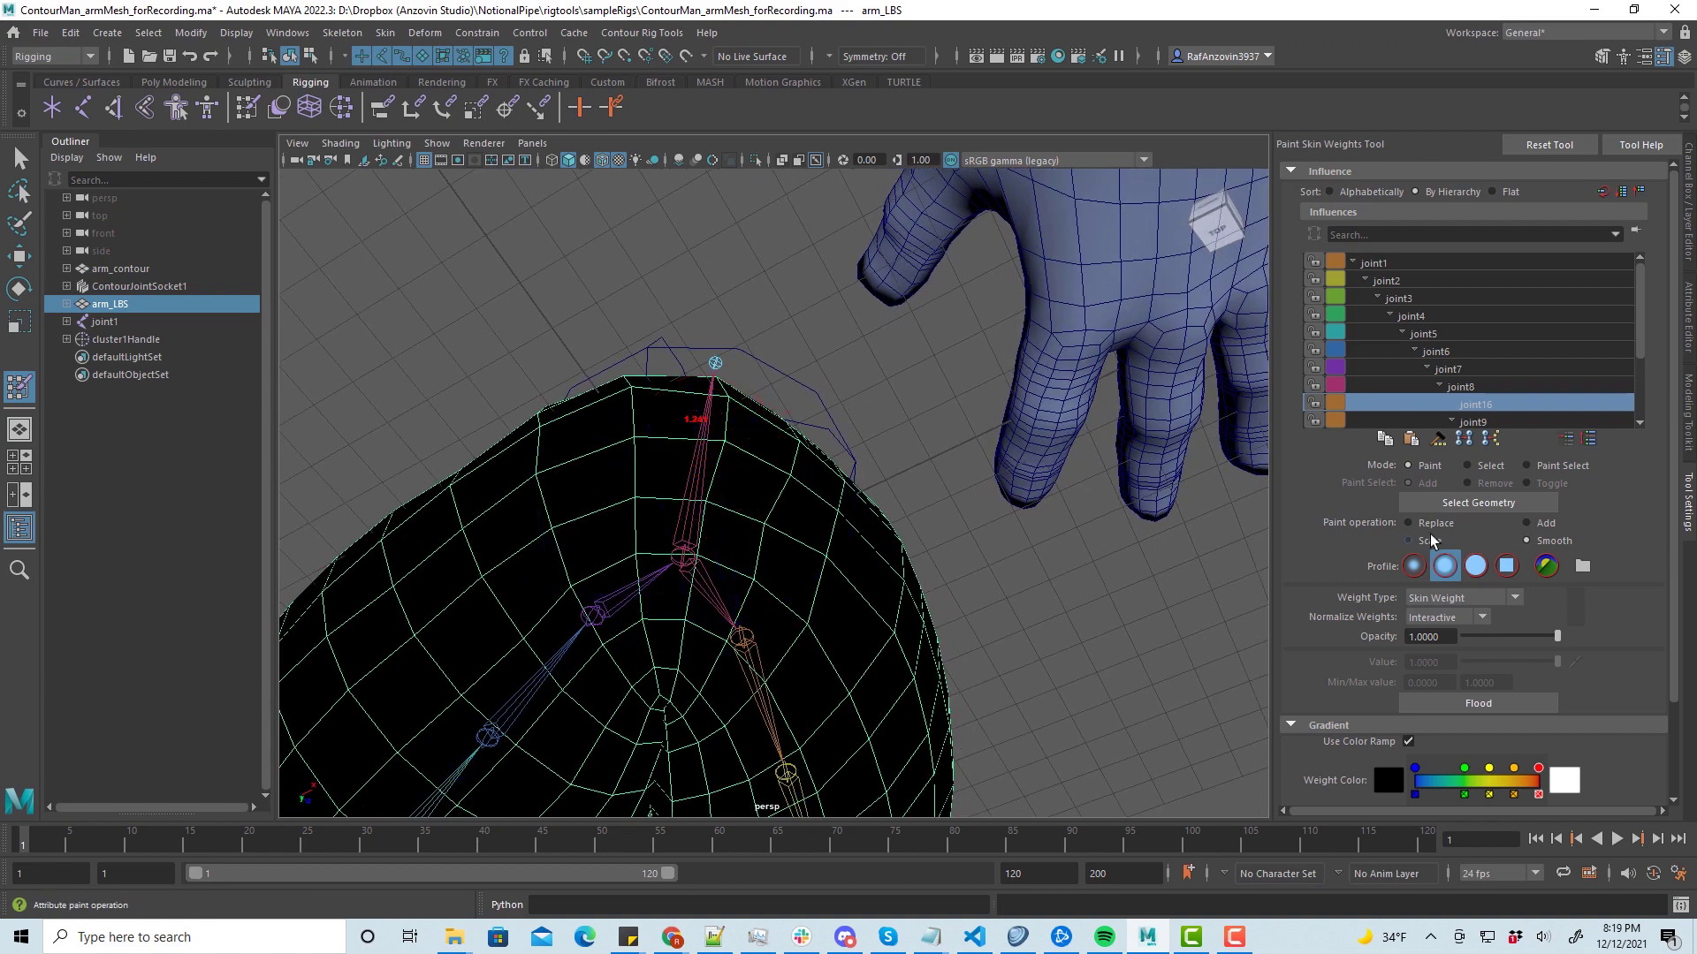
mouse_move(768, 468)
left_mouse_down()
mouse_move(742, 405)
mouse_move(650, 371)
left_mouse_up()
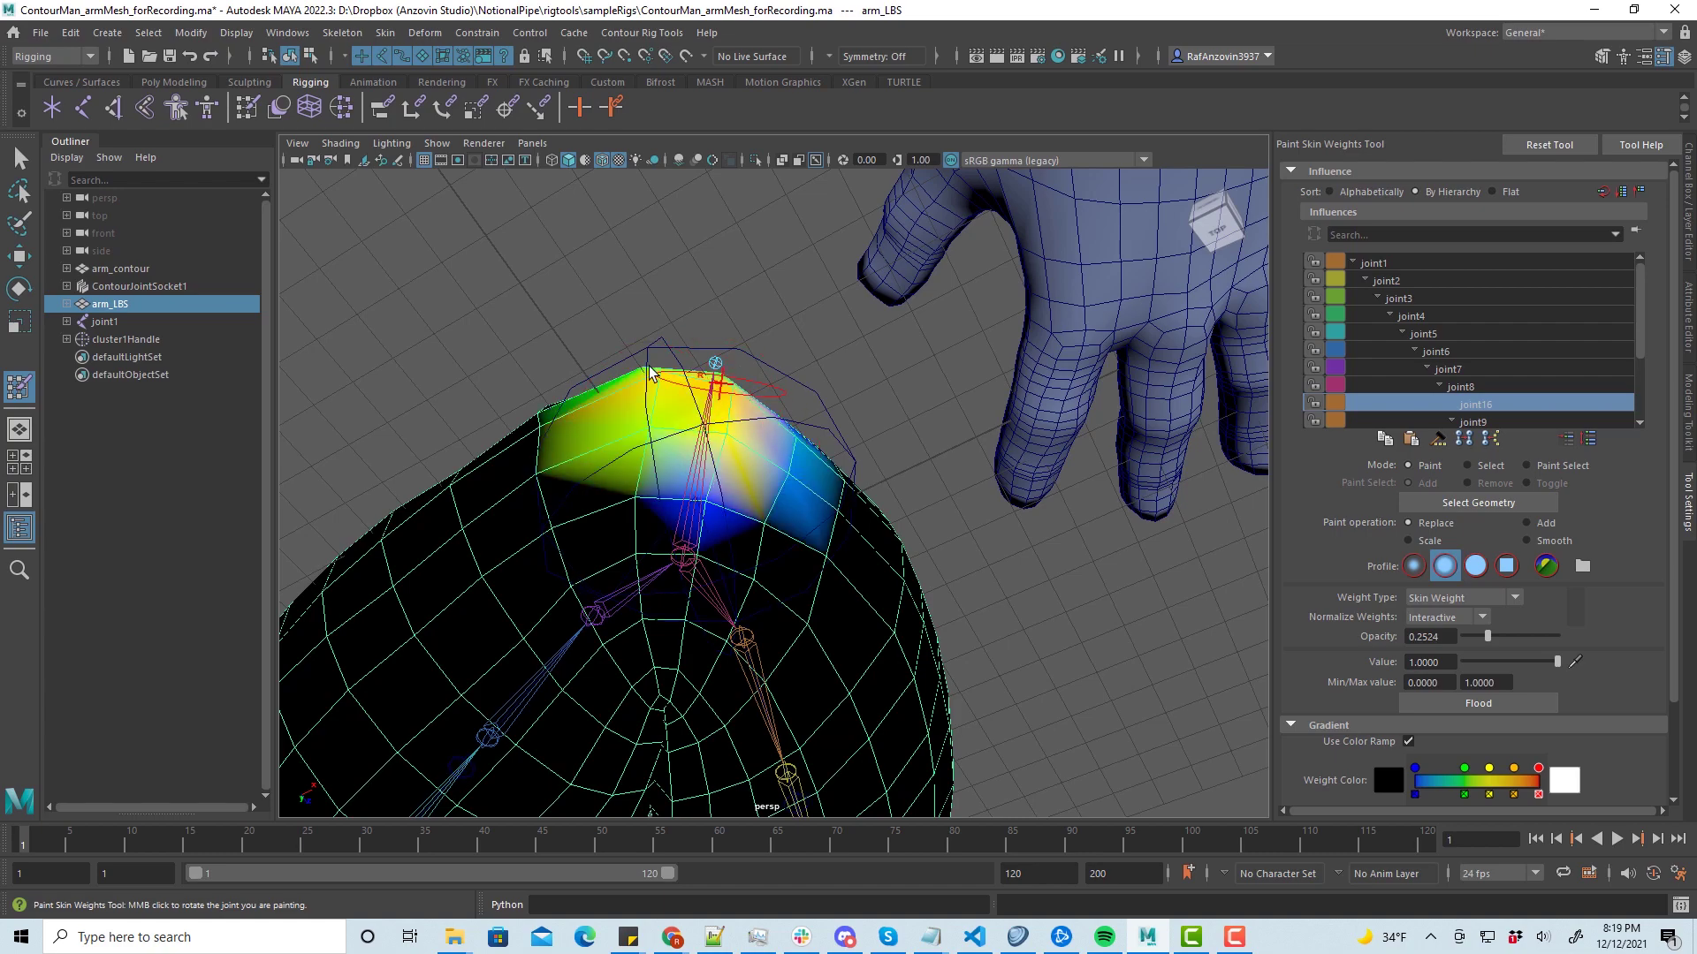
right_click_drag(951, 475, 700, 441, "alt")
mouse_move(700, 441)
left_mouse_down("alt")
mouse_move(711, 459)
mouse_move(722, 429)
left_mouse_up("alt")
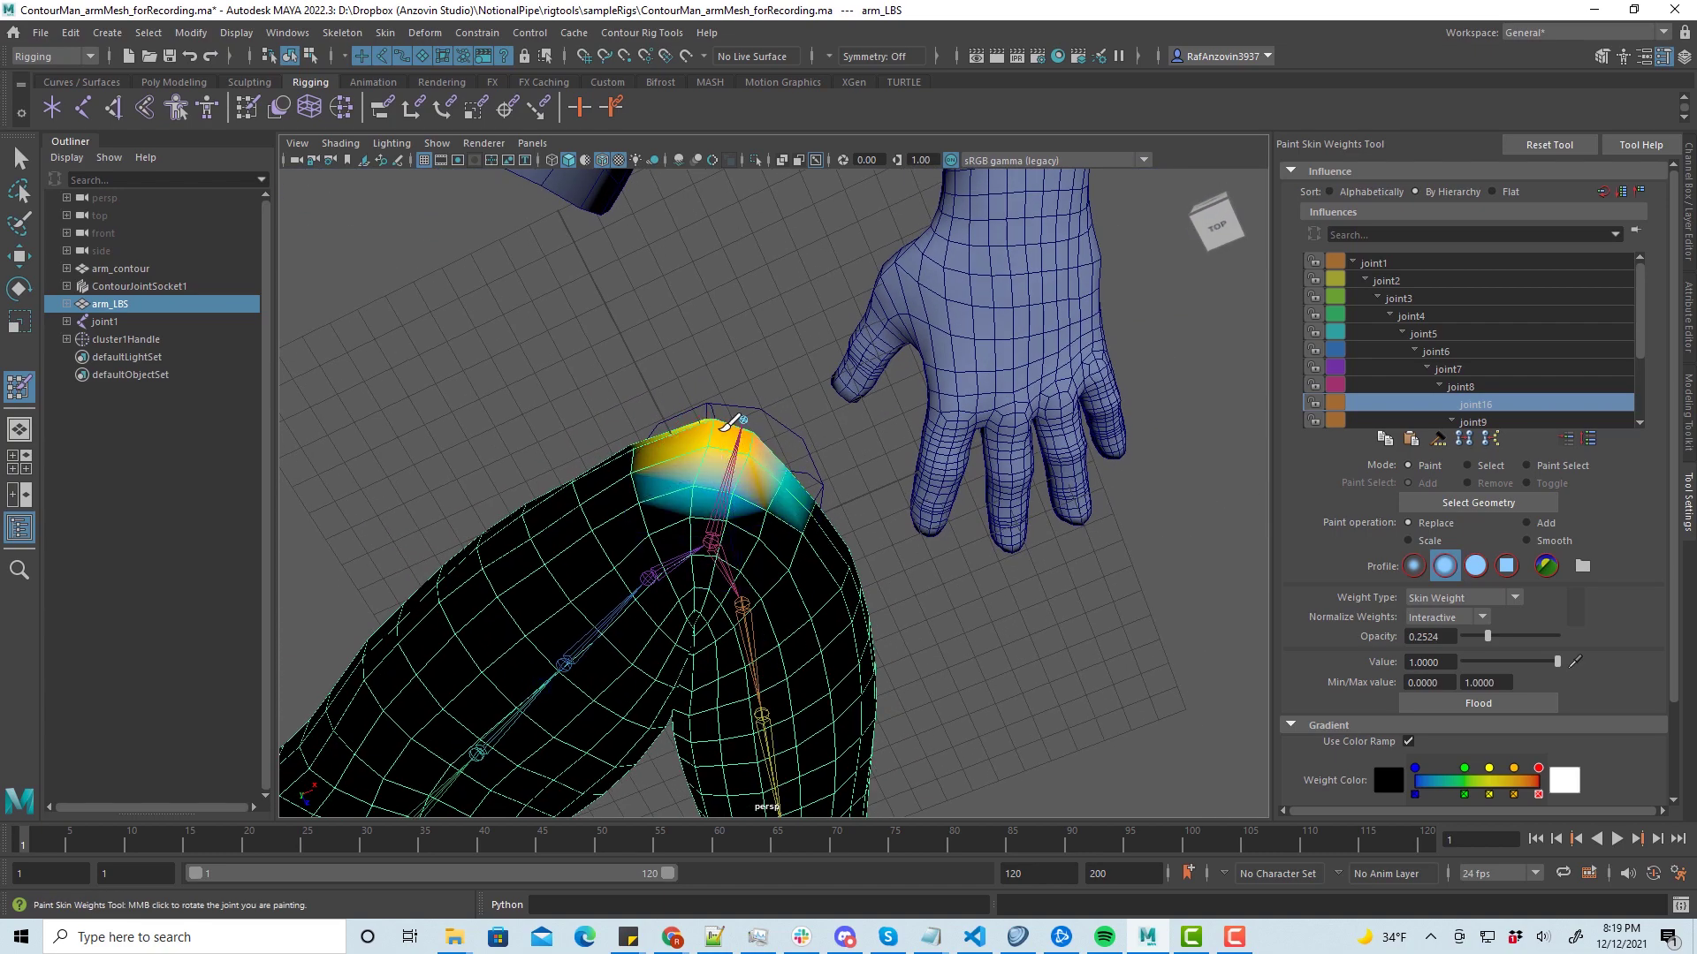
mouse_move(700, 504)
left_mouse_down("alt")
mouse_move(833, 617)
mouse_move(738, 530)
mouse_move(811, 495)
mouse_move(882, 558)
left_mouse_up("alt")
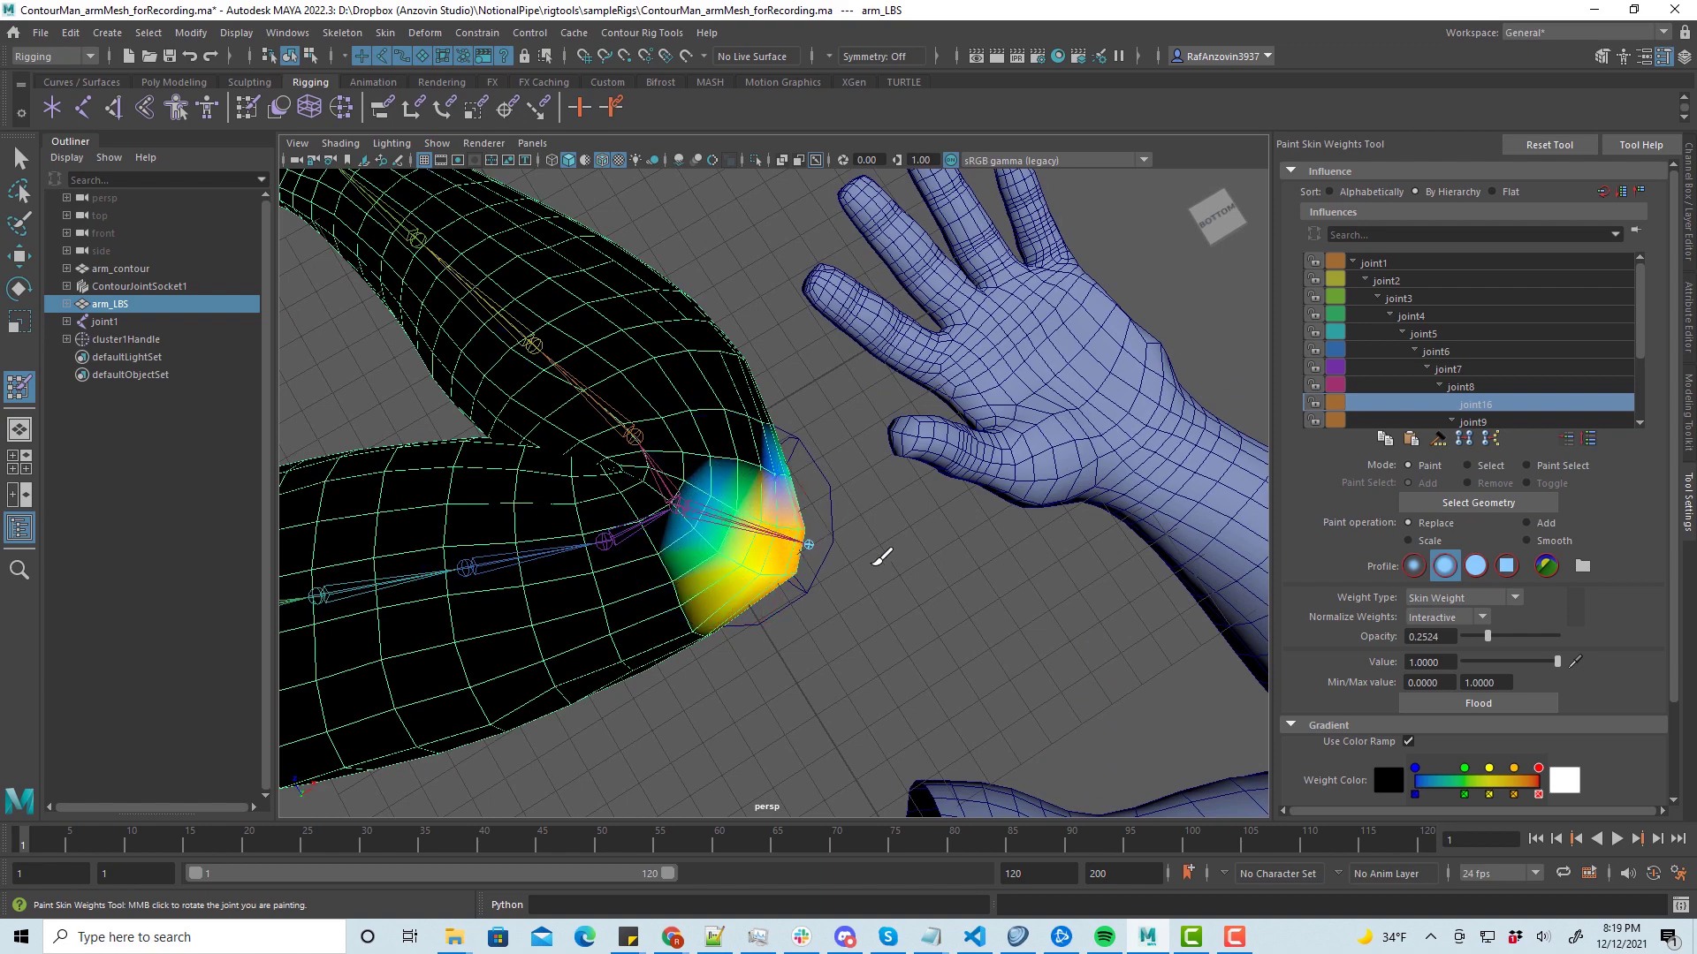
- Smooth the joint16 weights around the elbow tip at opacity 1.0
left_click(1527, 541)
mouse_move(706, 495)
left_mouse_down()
mouse_move(745, 473)
mouse_move(770, 539)
left_mouse_up()
mouse_move(771, 539)
left_mouse_down("alt")
mouse_move(739, 379)
mouse_move(707, 371)
left_mouse_up("alt")
left_click_drag(650, 425, 800, 501)
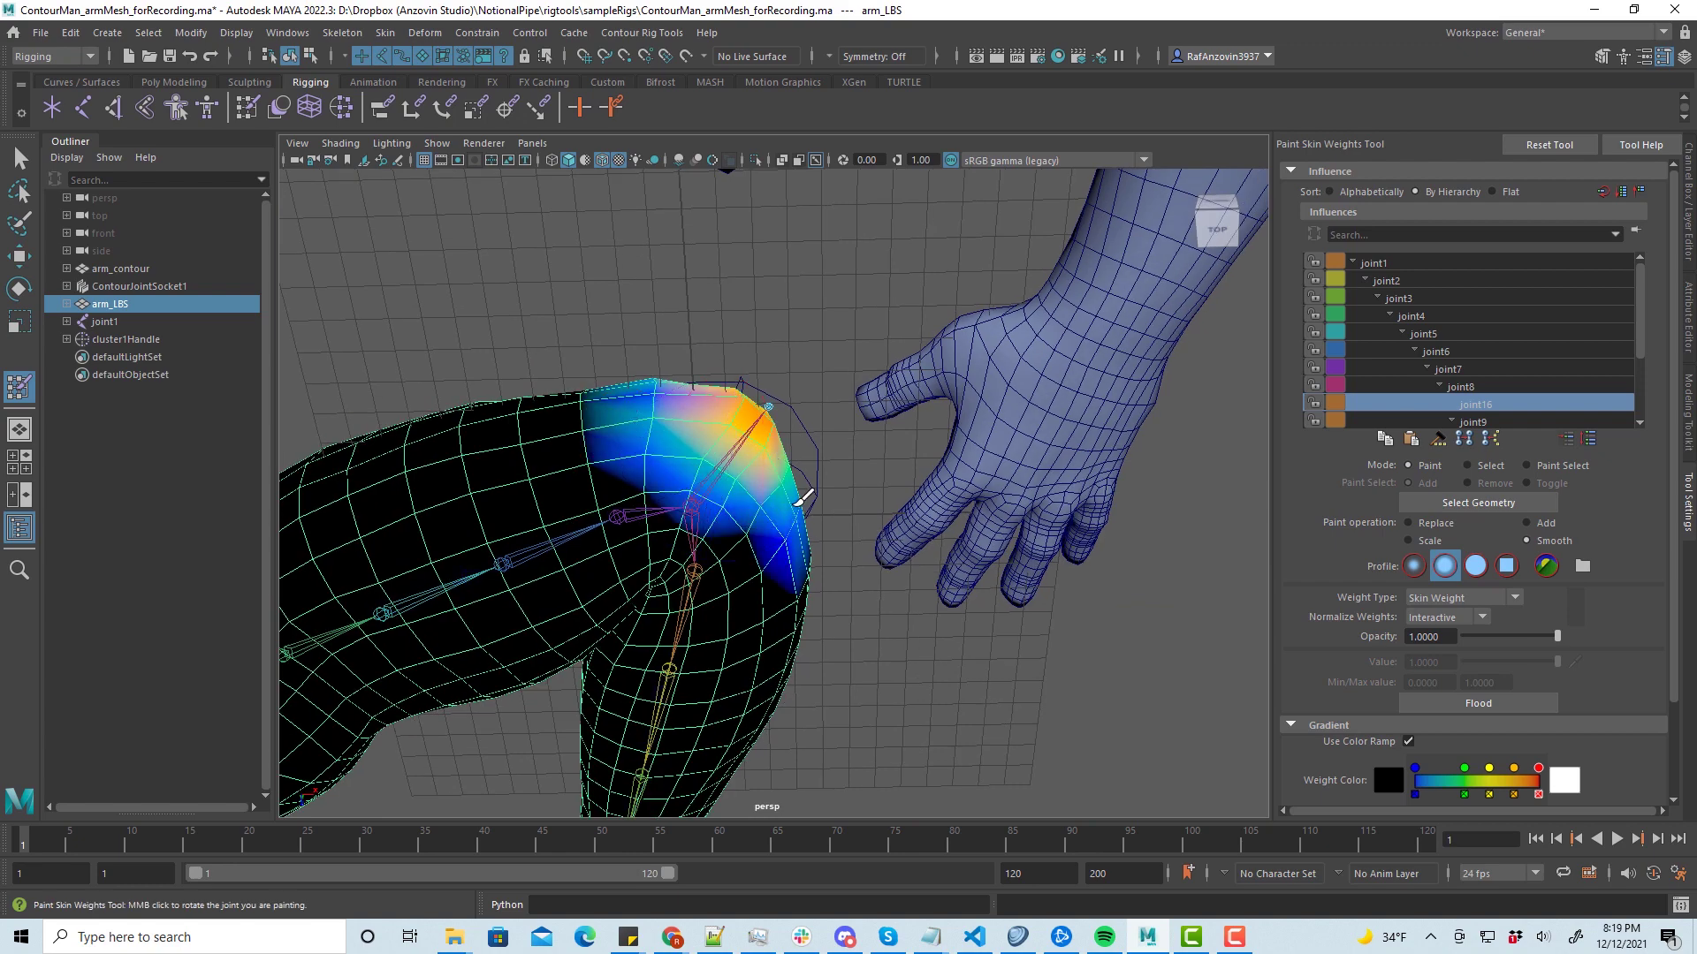
left_click_drag(688, 367, 531, 387, "alt")
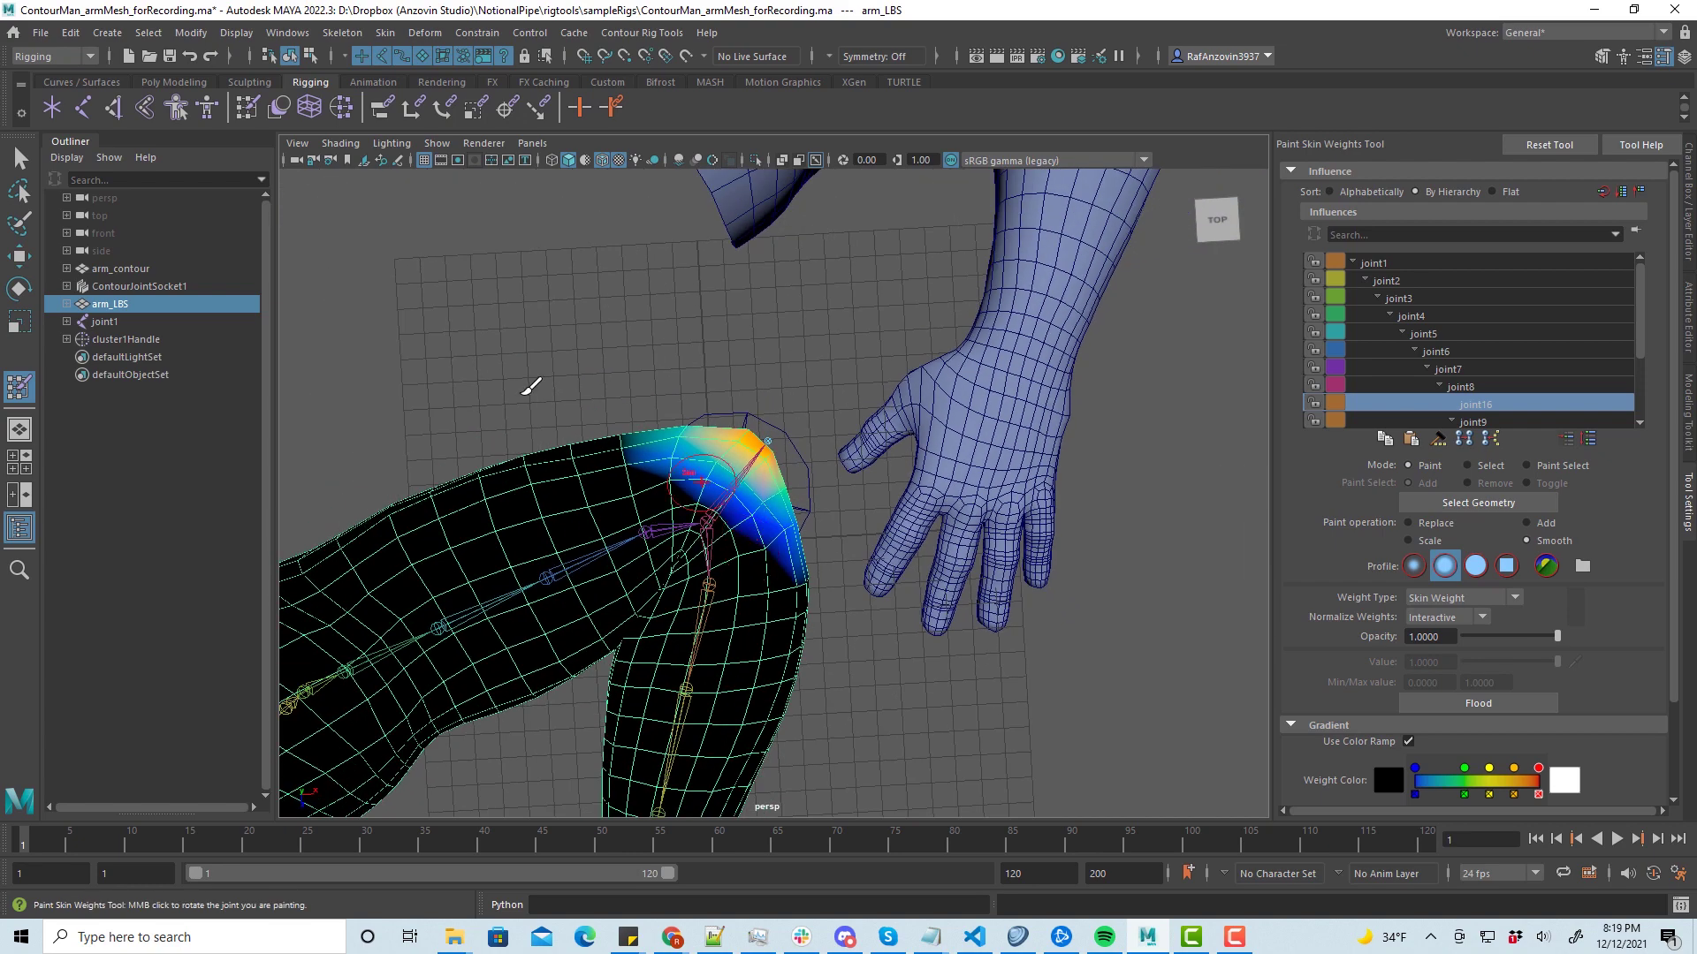
- Leave weight painting and rotate the elbow joint ContourJoint3 to about -71.7° in Y to test the deformation
left_click(20, 256)
left_click(830, 464)
key("e")
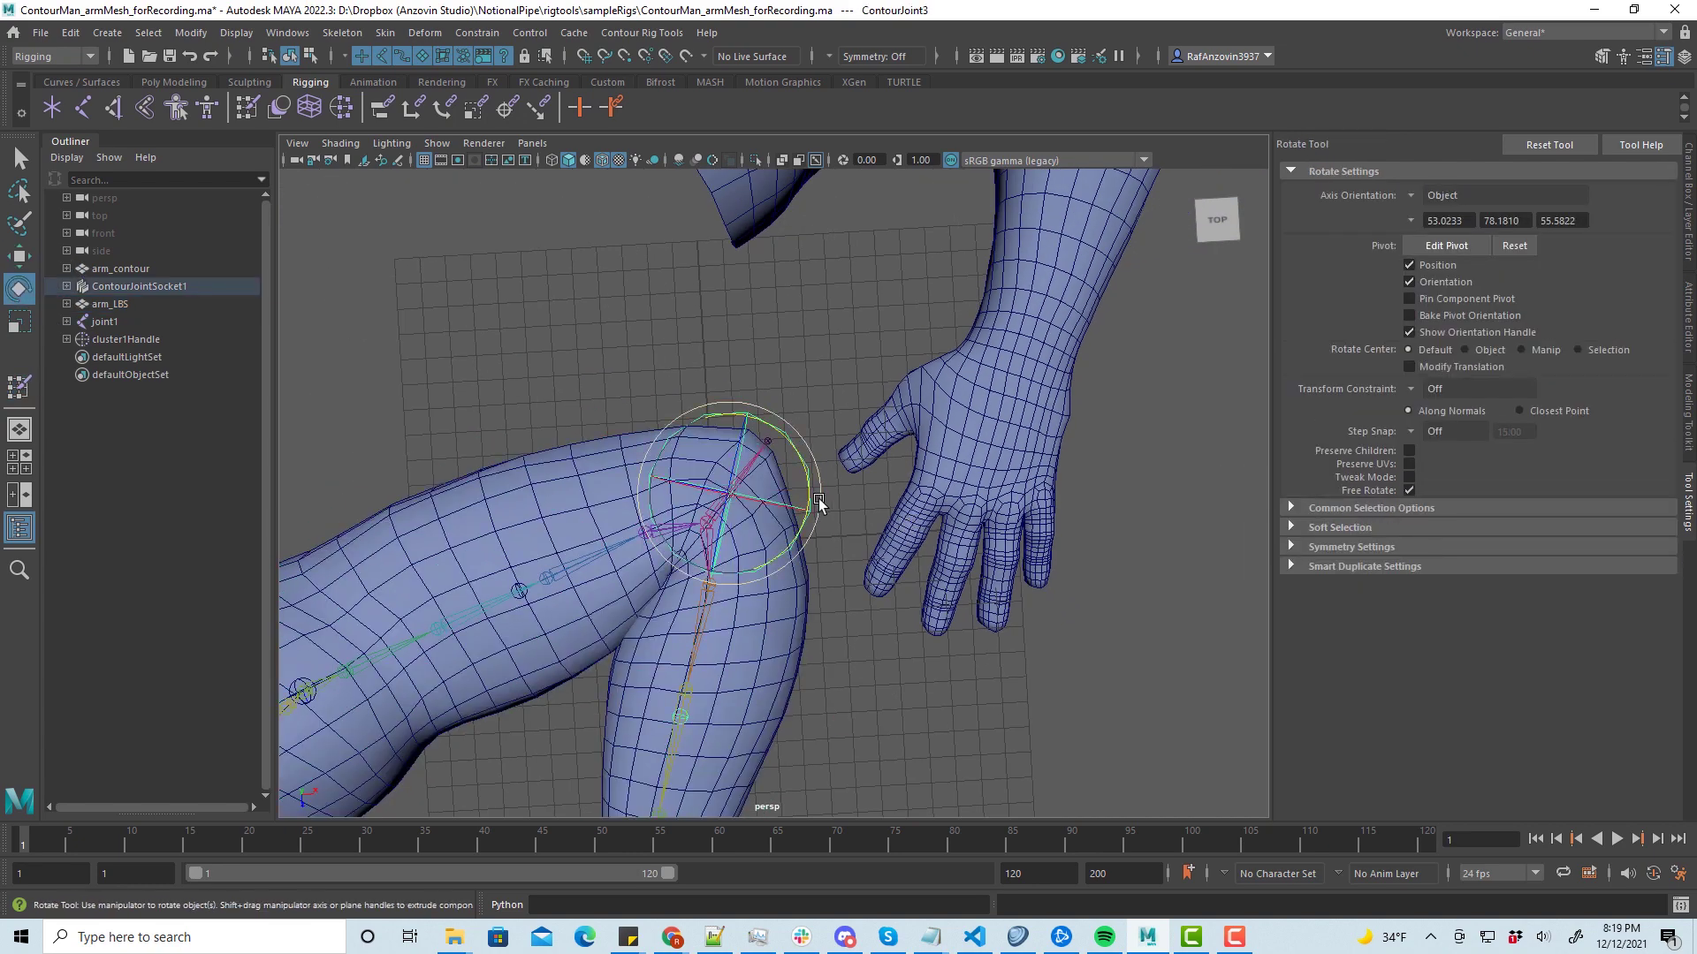
left_click_drag(808, 488, 830, 443)
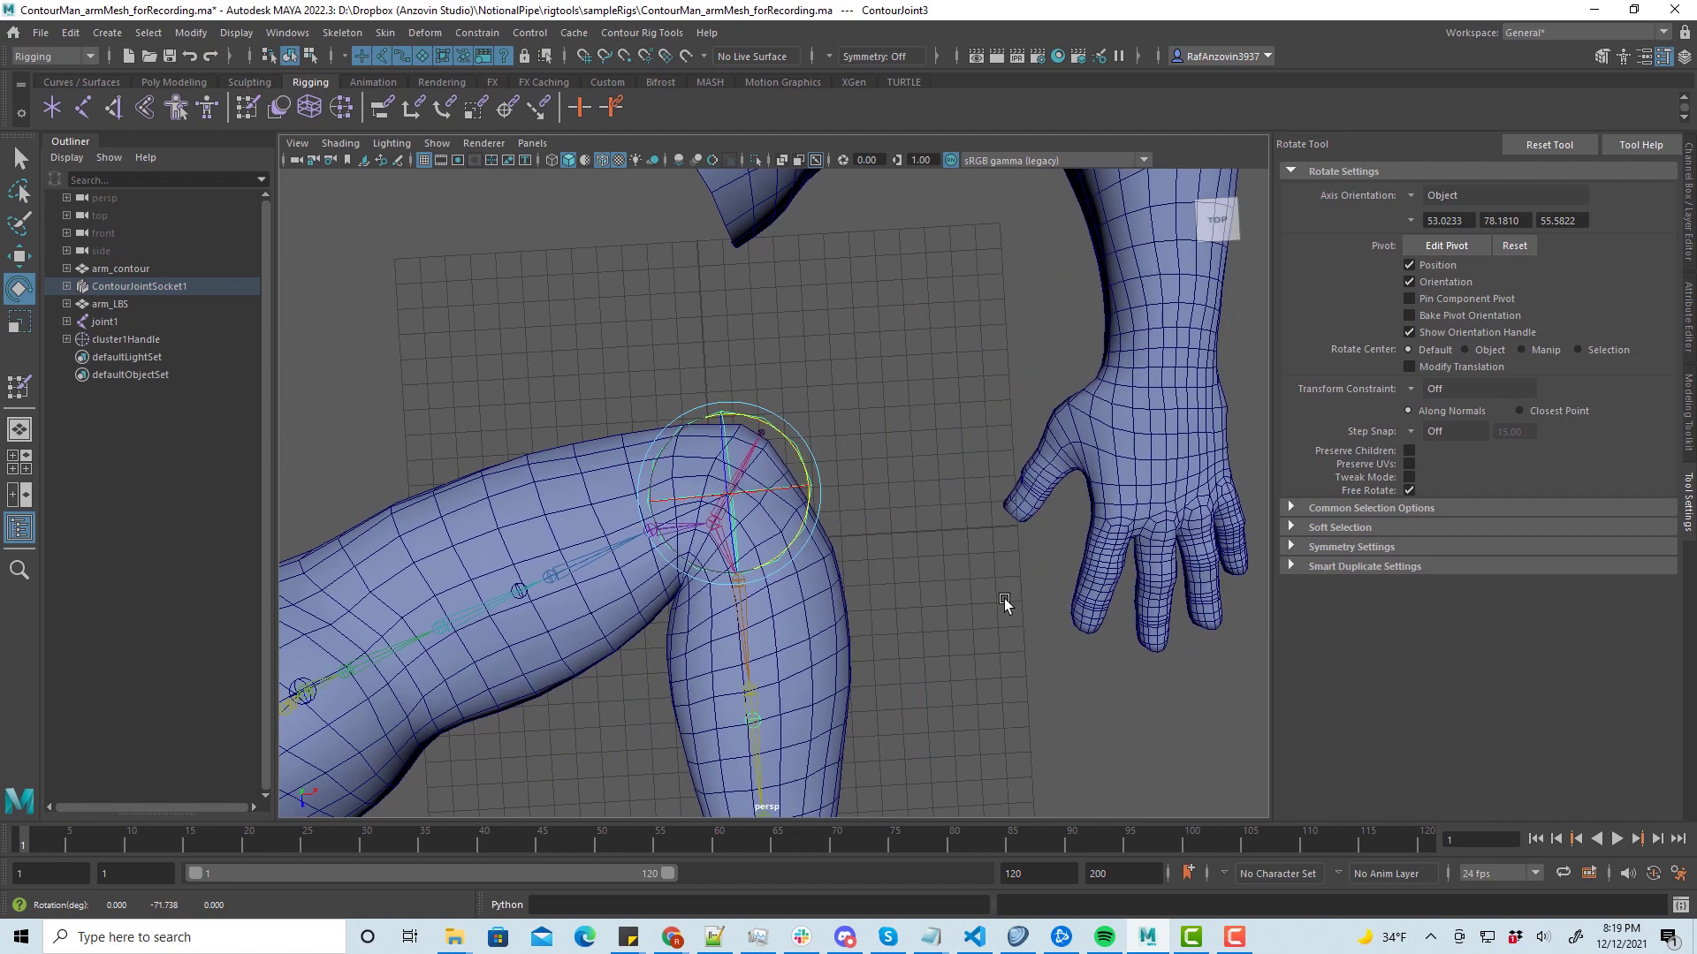
- Move the upper-arm curve control ContourBoneCV2 toward the outer side of the bend to bow the upper arm into an arc
right_click_drag(1004, 594, 864, 569, "alt")
middle_click_drag(864, 568, 905, 531, "alt")
right_click_drag(905, 530, 958, 560, "alt")
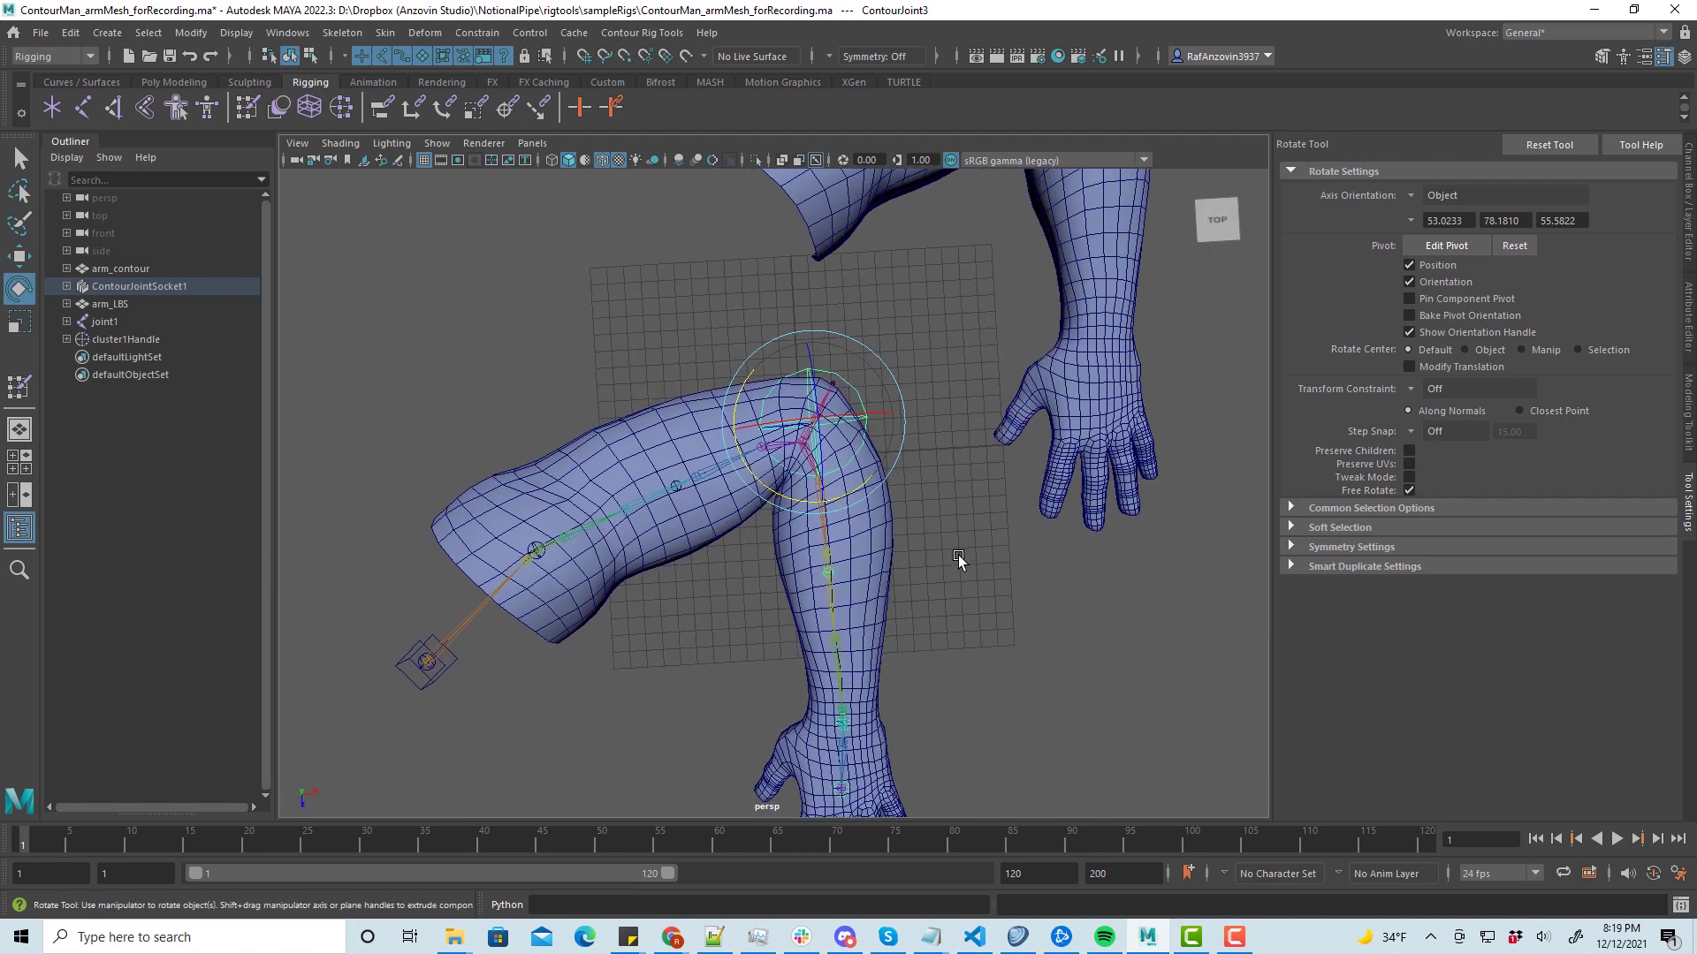
key("Up")
left_click(1691, 251)
middle_click_drag(1068, 447, 1068, 447)
left_click(866, 452)
key("w")
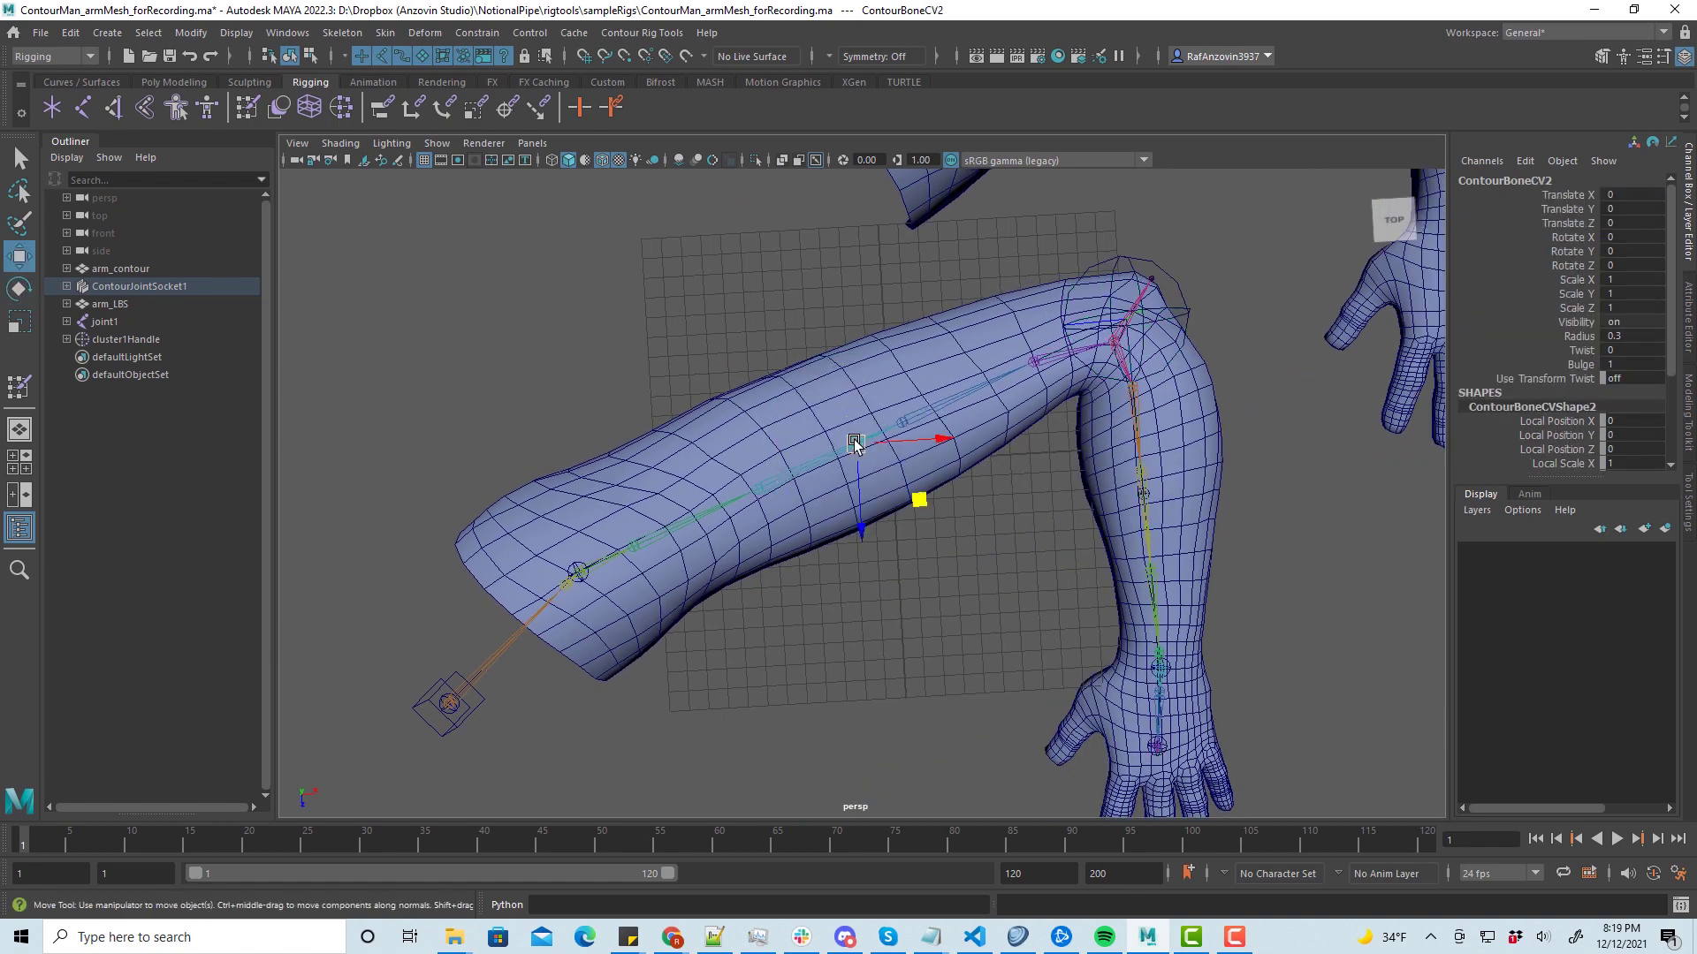
left_click_drag(863, 442, 802, 336)
- Rotate the wrist joint ContourJoint4 to about -72.2° in X, -43.1° in Y and 15.3° in Z to curl the hand inward
left_click_drag(1253, 478, 961, 649, "alt")
left_click(947, 638)
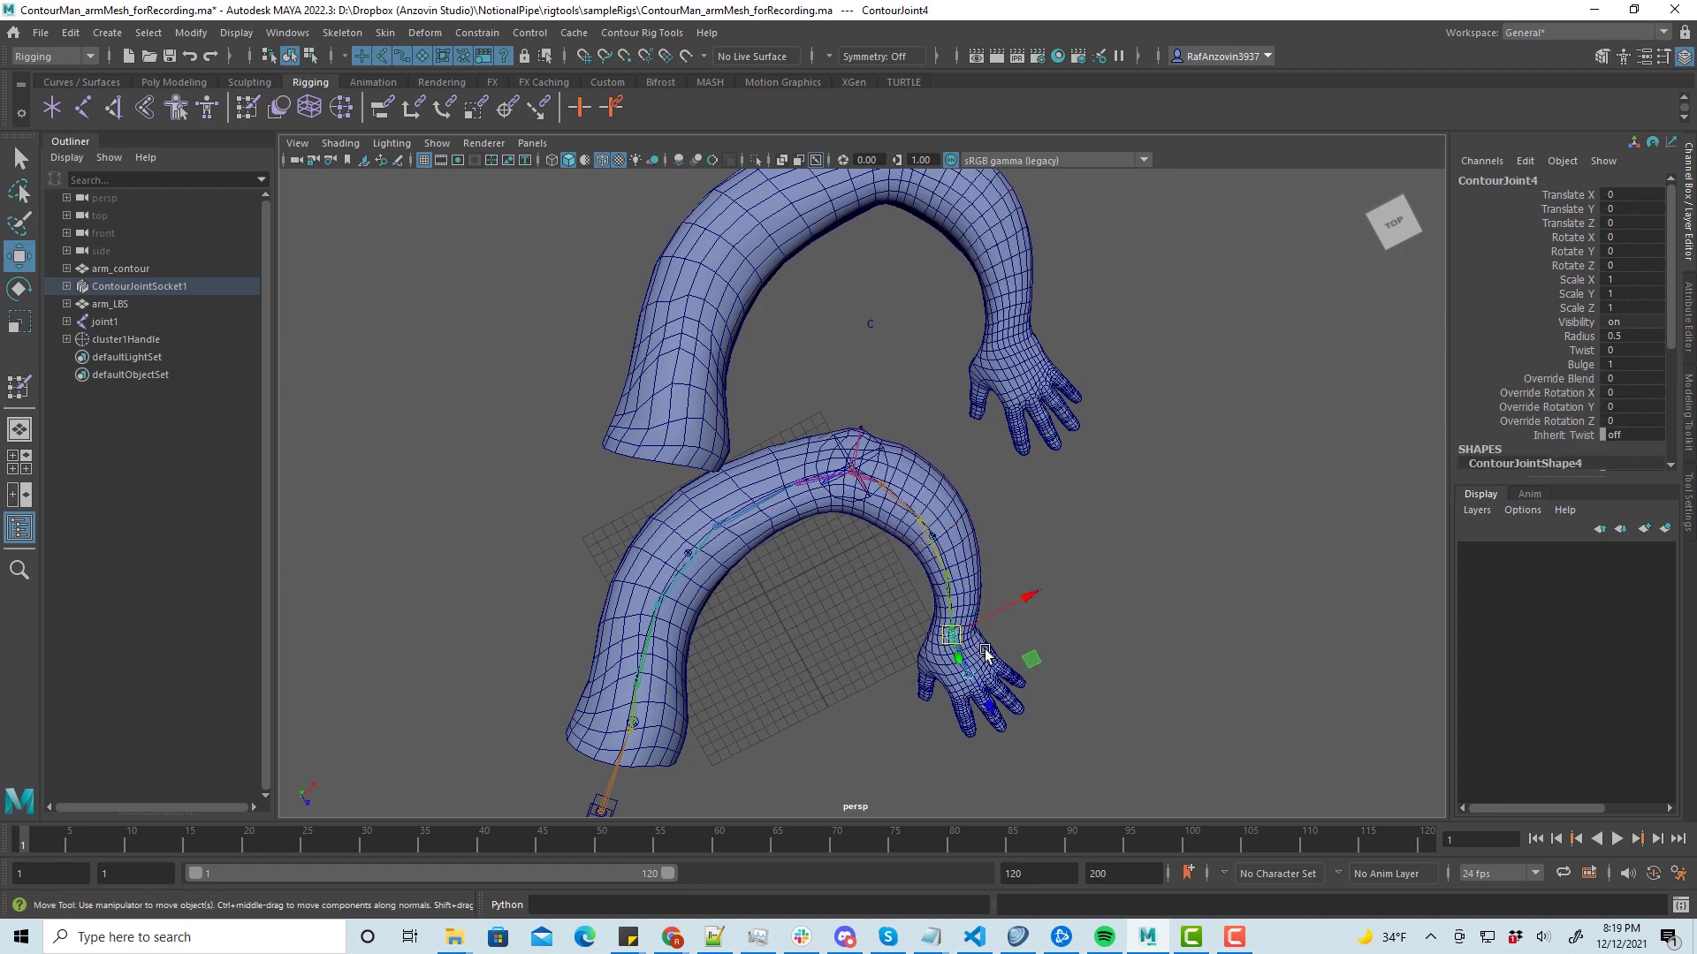
key("e")
left_click_drag(943, 585, 968, 664)
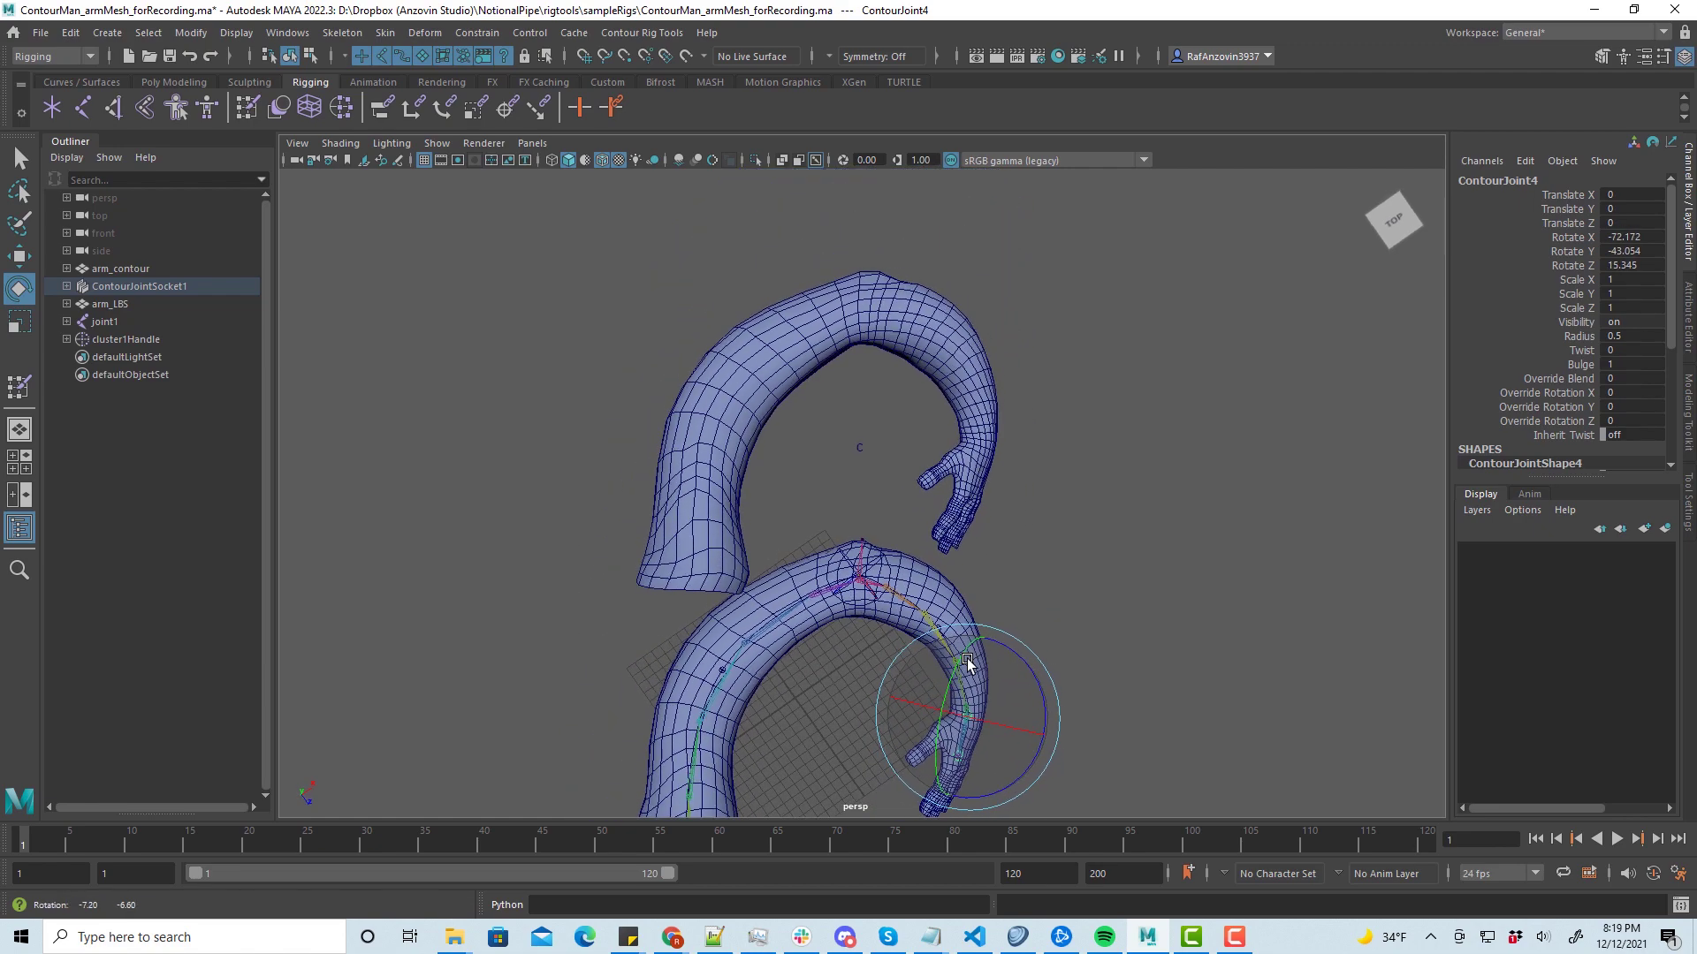
middle_click_drag(944, 664, 936, 591, "alt")
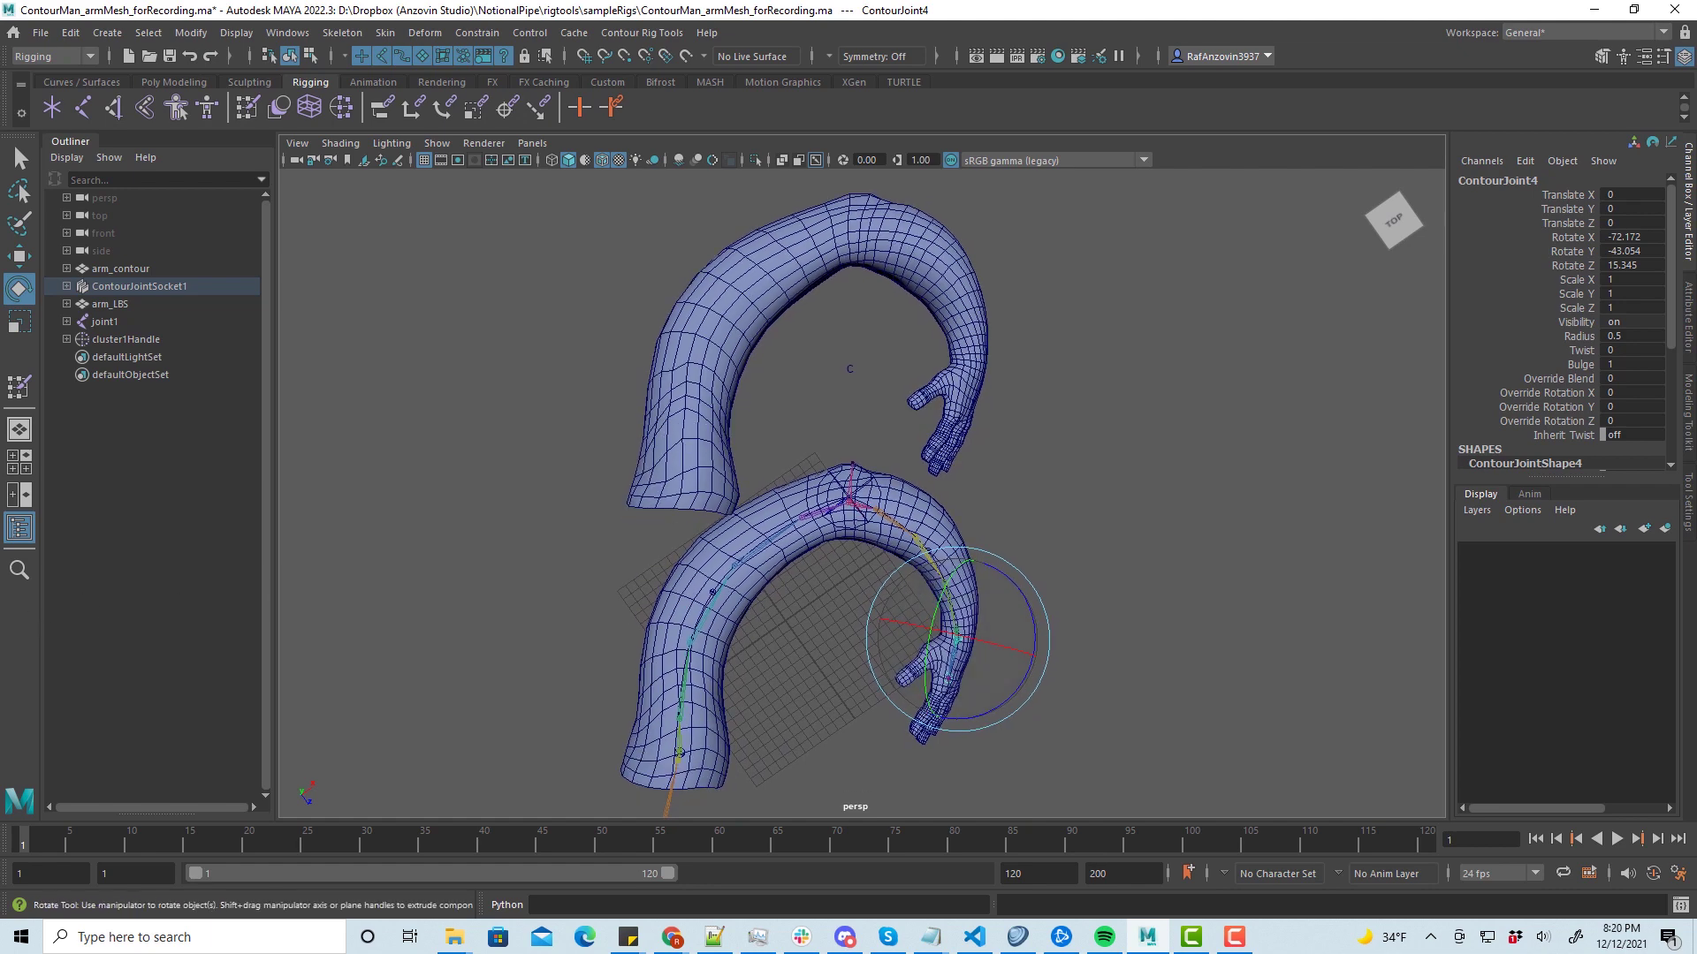
key("F10")
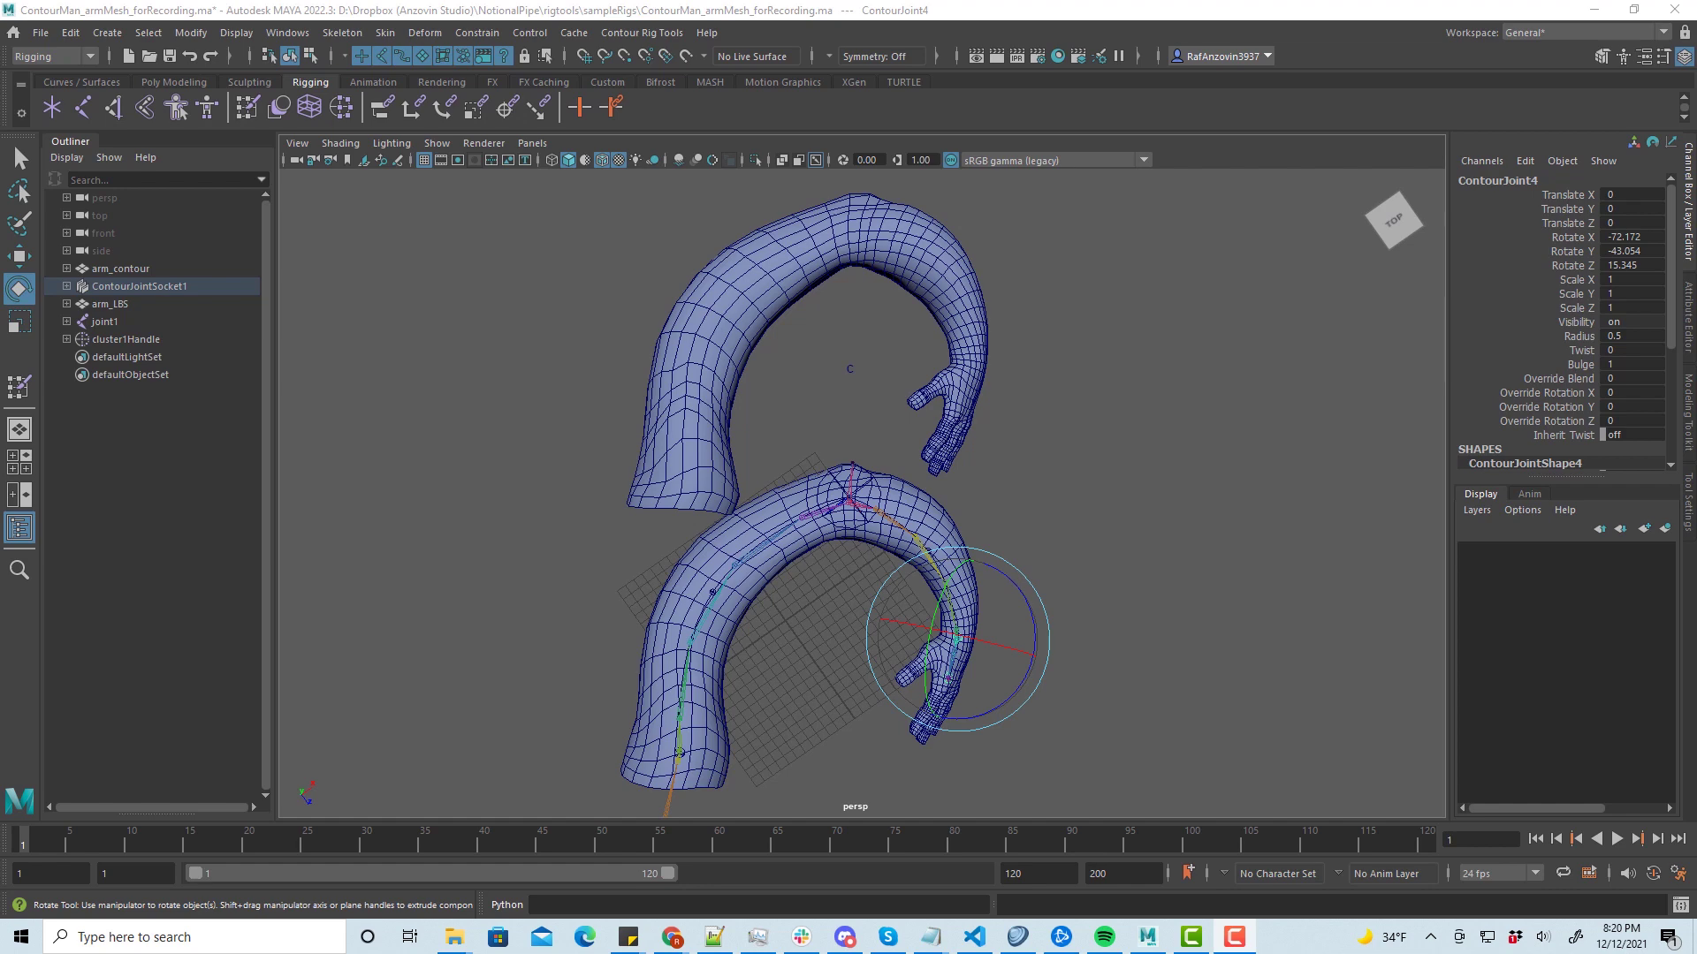